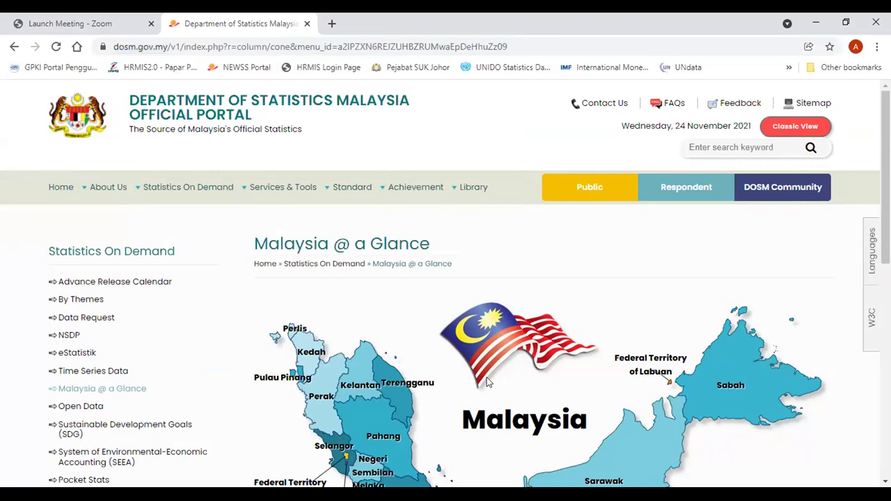
Step: Open the Malaysia page from the Malaysia @ a Glance map and review its yearly indicators table from area to external trade
{"action": "scroll", "coordinate": [680, 323], "scroll_direction": "down", "scroll_amount": 1}
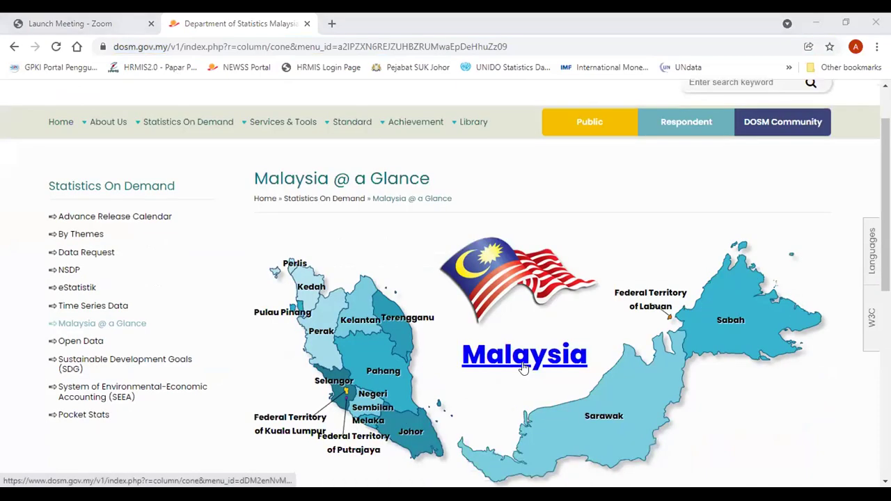
{"action": "left_click", "coordinate": [512, 365]}
{"action": "scroll", "coordinate": [800, 141], "scroll_direction": "down", "scroll_amount": 1}
{"action": "scroll", "coordinate": [677, 144], "scroll_direction": "down", "scroll_amount": 1}
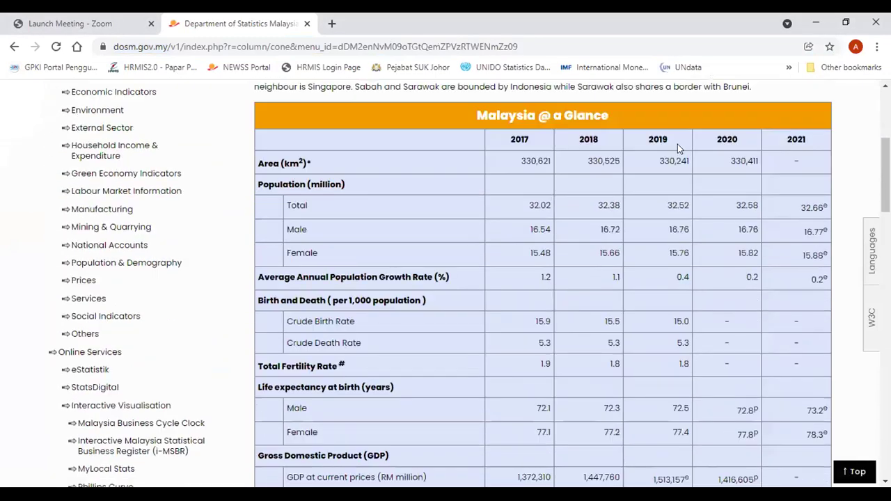
{"action": "scroll", "coordinate": [663, 150], "scroll_direction": "up", "scroll_amount": 1}
{"action": "scroll", "coordinate": [639, 177], "scroll_direction": "up", "scroll_amount": 2}
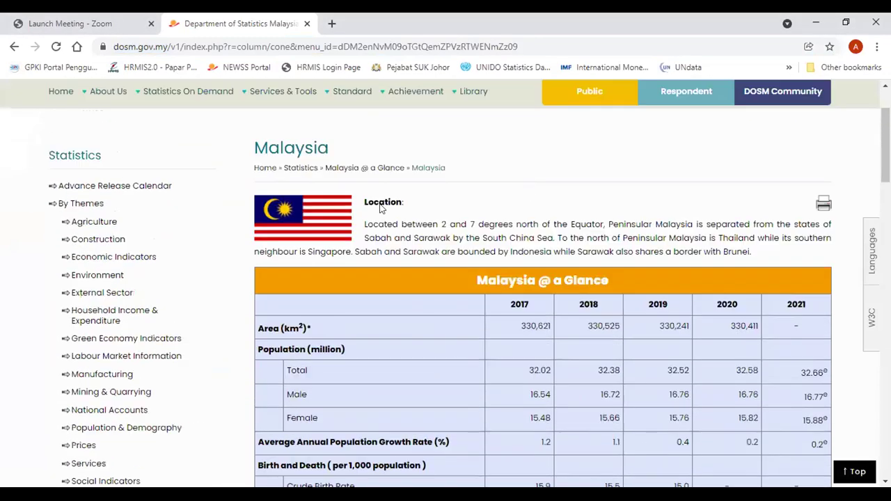
{"action": "scroll", "coordinate": [521, 255], "scroll_direction": "down", "scroll_amount": 9}
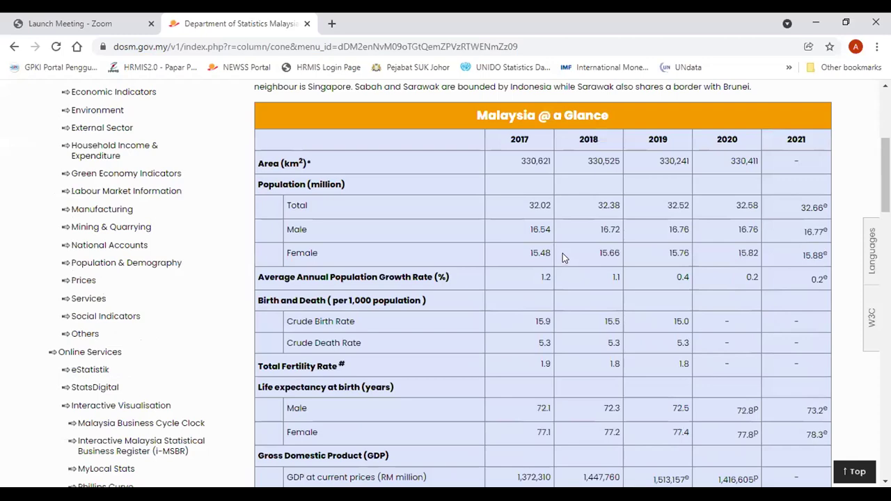
{"action": "scroll", "coordinate": [623, 170], "scroll_direction": "down", "scroll_amount": 9}
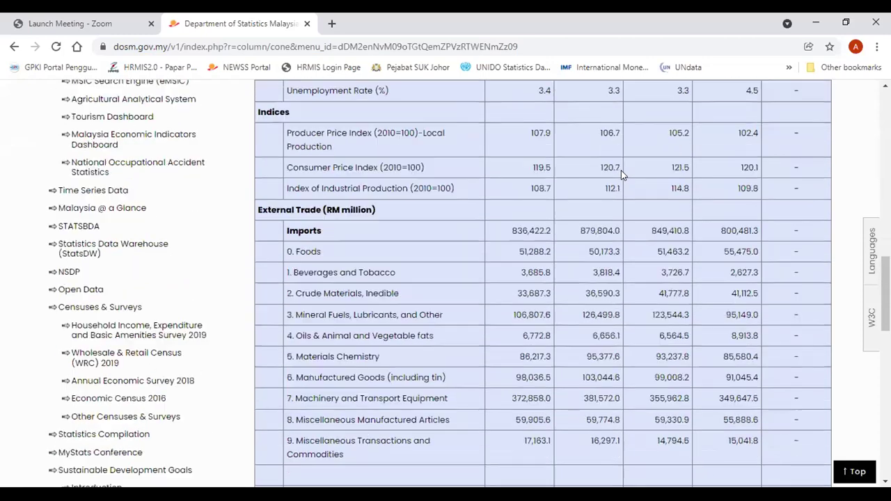
{"action": "scroll", "coordinate": [616, 169], "scroll_direction": "down", "scroll_amount": 5}
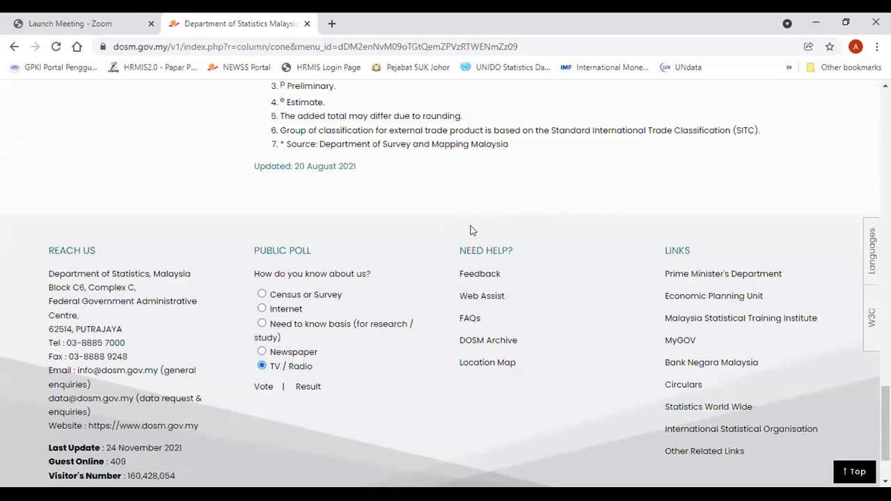
Step: Examine the notes and the update date below the Malaysia @ a Glance table
{"action": "scroll", "coordinate": [471, 225], "scroll_direction": "up", "scroll_amount": 1}
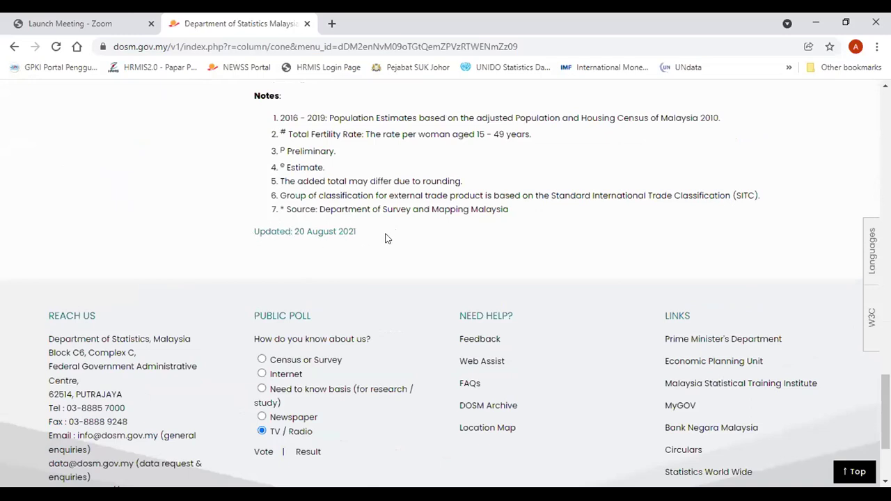
{"action": "scroll", "coordinate": [432, 237], "scroll_direction": "up", "scroll_amount": 1}
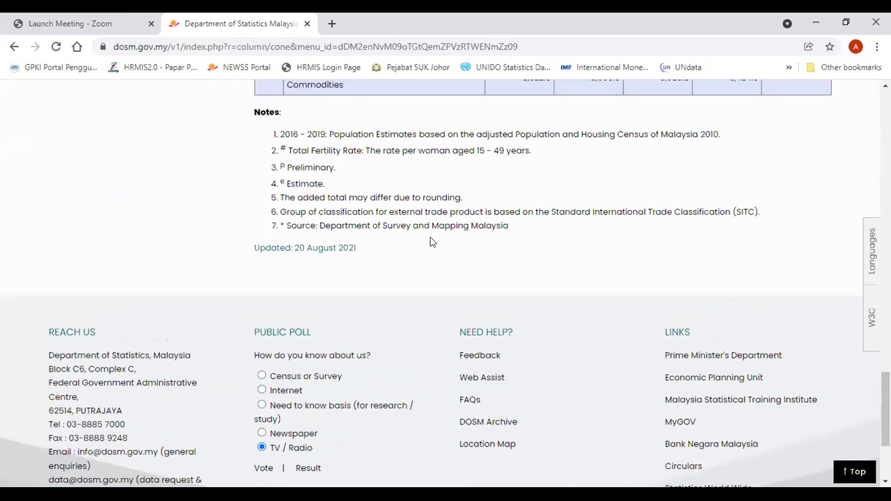
{"action": "scroll", "coordinate": [430, 241], "scroll_direction": "up", "scroll_amount": 3}
{"action": "scroll", "coordinate": [348, 440], "scroll_direction": "down", "scroll_amount": 1}
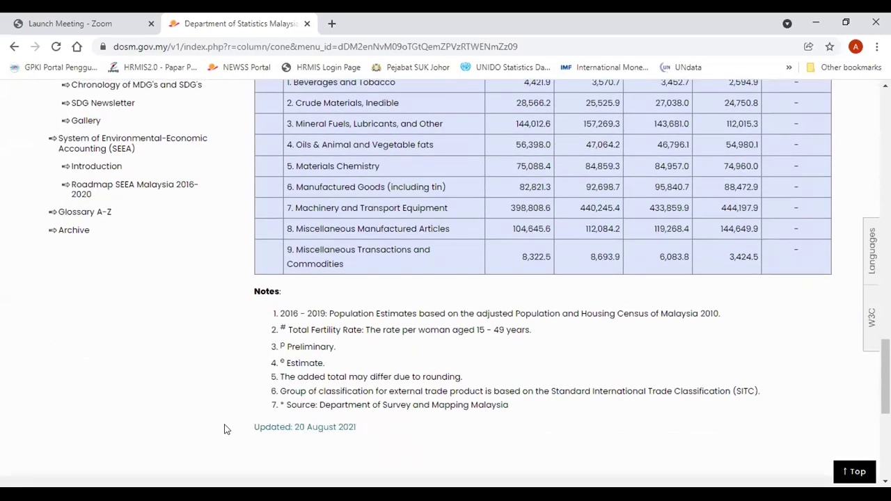
{"action": "triple_click", "coordinate": [253, 426]}
{"action": "left_click", "coordinate": [132, 404]}
Step: Return to the Malaysia @ a Glance map and open the state page for Johor
{"action": "scroll", "coordinate": [136, 369], "scroll_direction": "up", "scroll_amount": 4}
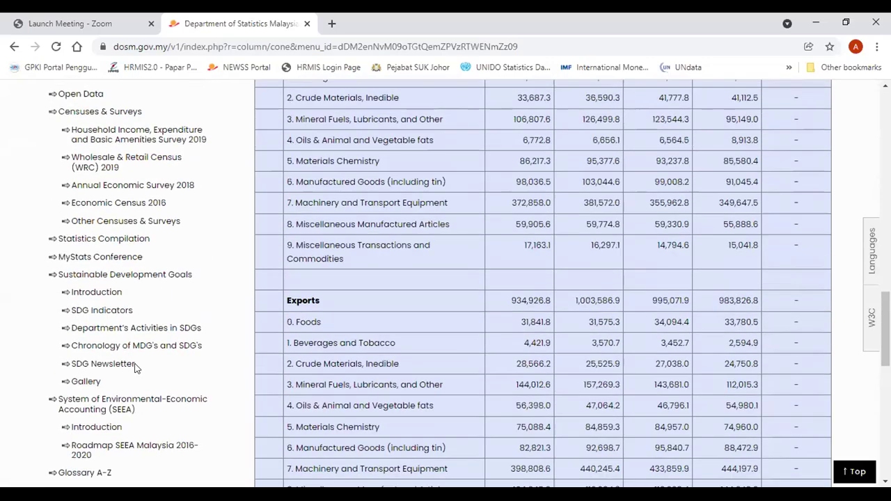
{"action": "scroll", "coordinate": [136, 369], "scroll_direction": "up", "scroll_amount": 10}
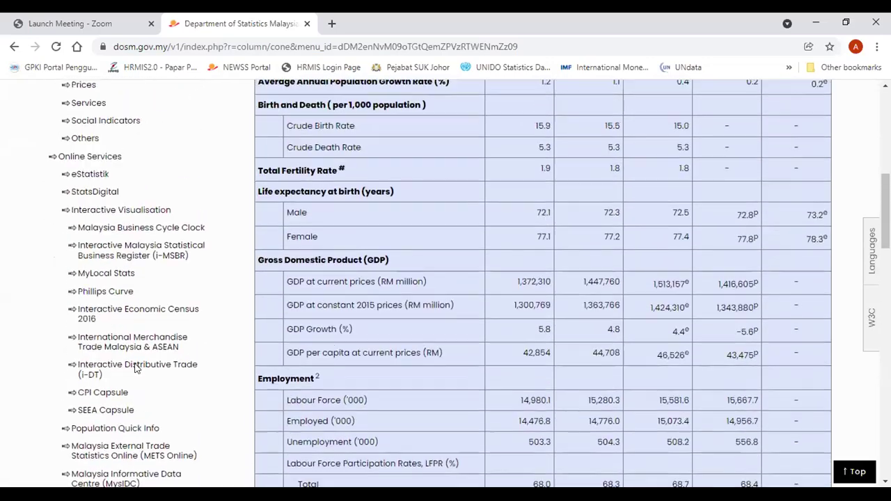
{"action": "scroll", "coordinate": [137, 368], "scroll_direction": "up", "scroll_amount": 5}
{"action": "left_click", "coordinate": [13, 48]}
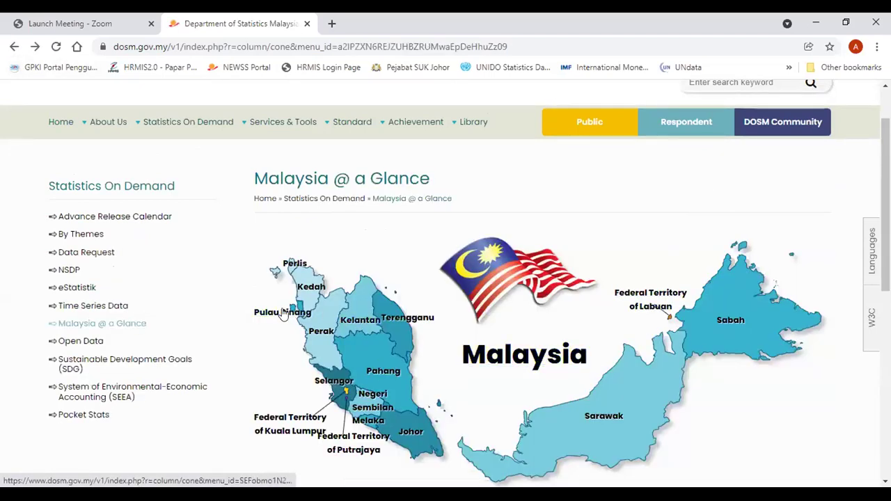
{"action": "scroll", "coordinate": [571, 306], "scroll_direction": "down", "scroll_amount": 1}
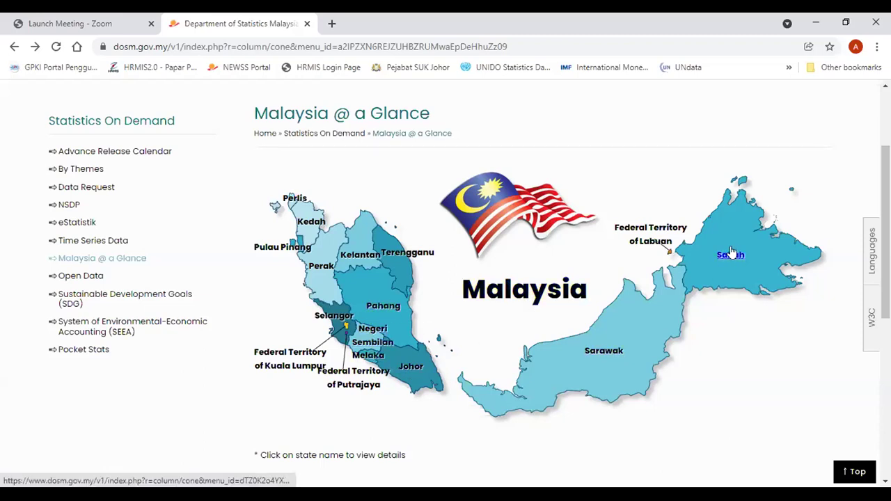
{"action": "left_click", "coordinate": [411, 367]}
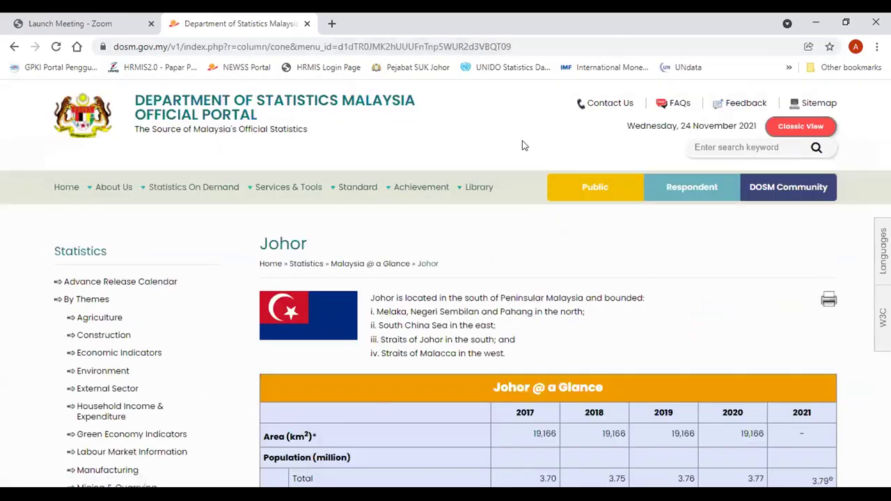
Step: Examine the Johor @ a Glance table's population, birth and death, life expectancy, GDP and employment figures
{"action": "scroll", "coordinate": [685, 209], "scroll_direction": "down", "scroll_amount": 3}
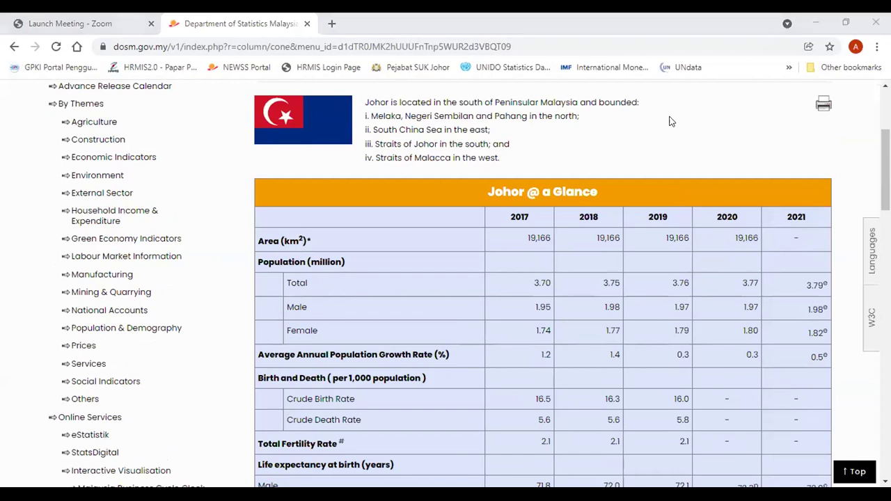
{"action": "scroll", "coordinate": [670, 122], "scroll_direction": "down", "scroll_amount": 1}
{"action": "scroll", "coordinate": [671, 121], "scroll_direction": "down", "scroll_amount": 2}
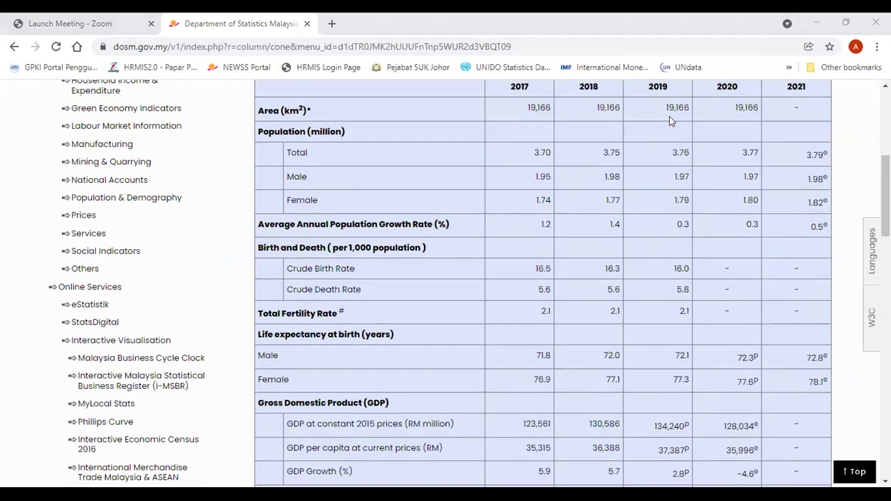
{"action": "scroll", "coordinate": [671, 118], "scroll_direction": "up", "scroll_amount": 1}
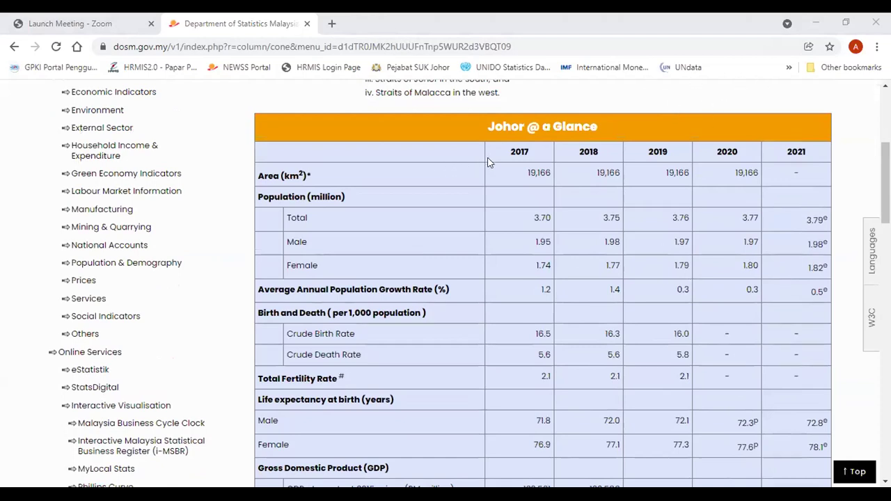
{"action": "scroll", "coordinate": [487, 162], "scroll_direction": "down", "scroll_amount": 3}
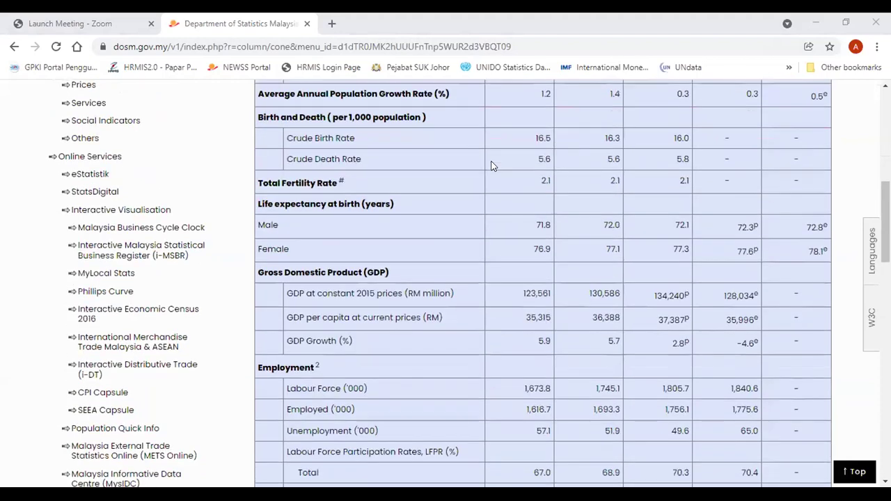
{"action": "scroll", "coordinate": [491, 165], "scroll_direction": "up", "scroll_amount": 2}
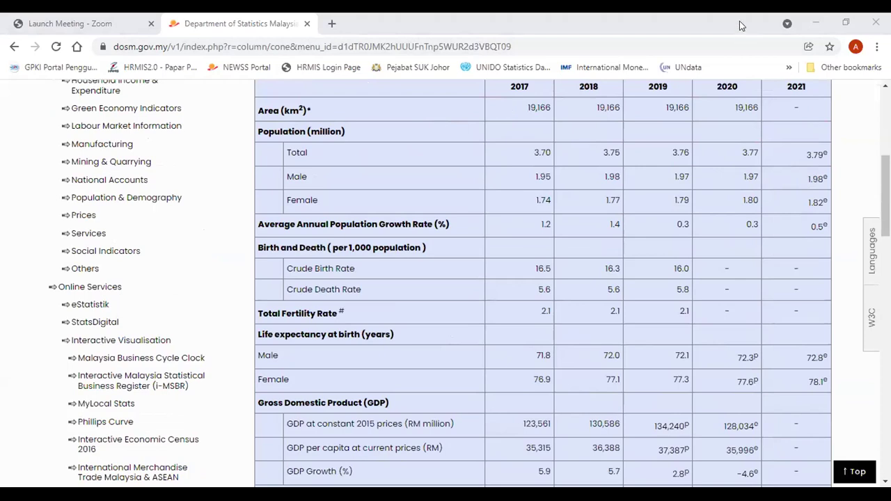
{"action": "left_click", "coordinate": [695, 123]}
{"action": "left_click", "coordinate": [703, 239]}
{"action": "scroll", "coordinate": [641, 249], "scroll_direction": "down", "scroll_amount": 6}
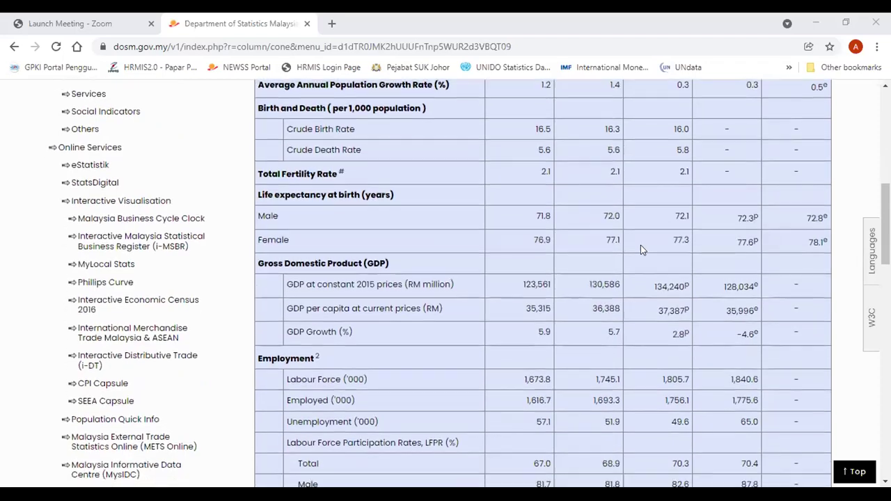
{"action": "scroll", "coordinate": [547, 221], "scroll_direction": "up", "scroll_amount": 9}
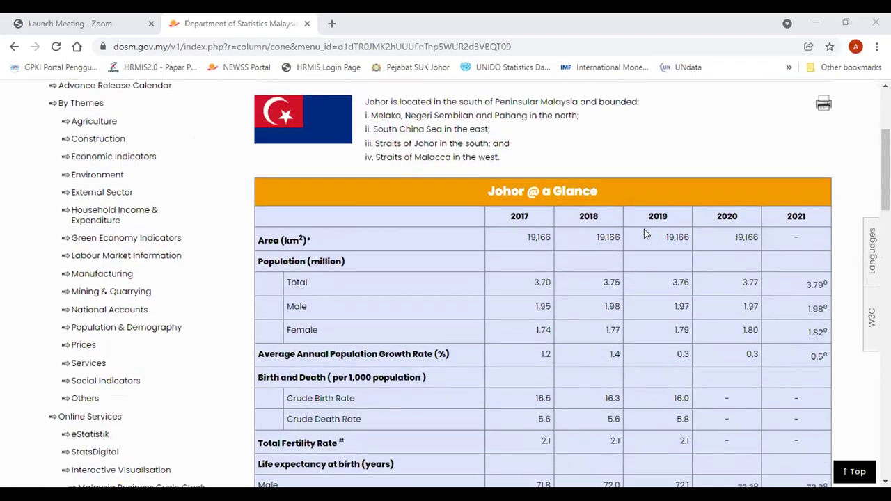
Step: Copy the whole Johor @ a Glance table, from its title through the Unemployment Rate row
{"action": "scroll", "coordinate": [645, 231], "scroll_direction": "down", "scroll_amount": 1}
{"action": "left_click_drag", "start_coordinate": [464, 129], "coordinate": [683, 202]}
{"action": "scroll", "coordinate": [678, 159], "scroll_direction": "up", "scroll_amount": 2}
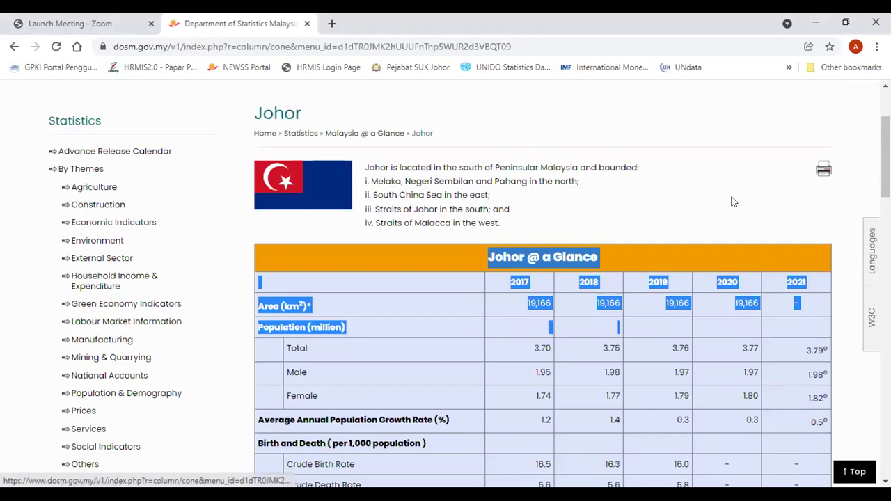
{"action": "scroll", "coordinate": [515, 220], "scroll_direction": "down", "scroll_amount": 8}
{"action": "scroll", "coordinate": [529, 220], "scroll_direction": "up", "scroll_amount": 10}
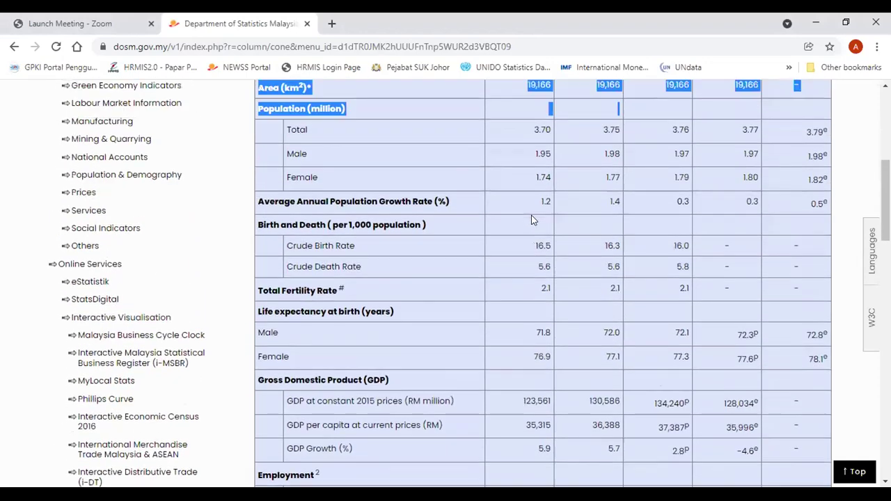
{"action": "left_click_drag", "start_coordinate": [476, 253], "coordinate": [840, 115]}
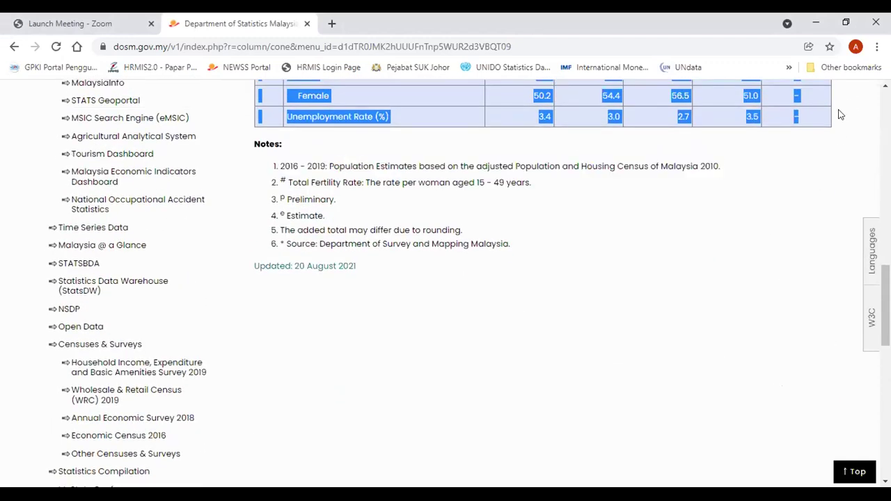
{"action": "scroll", "coordinate": [539, 187], "scroll_direction": "up", "scroll_amount": 2}
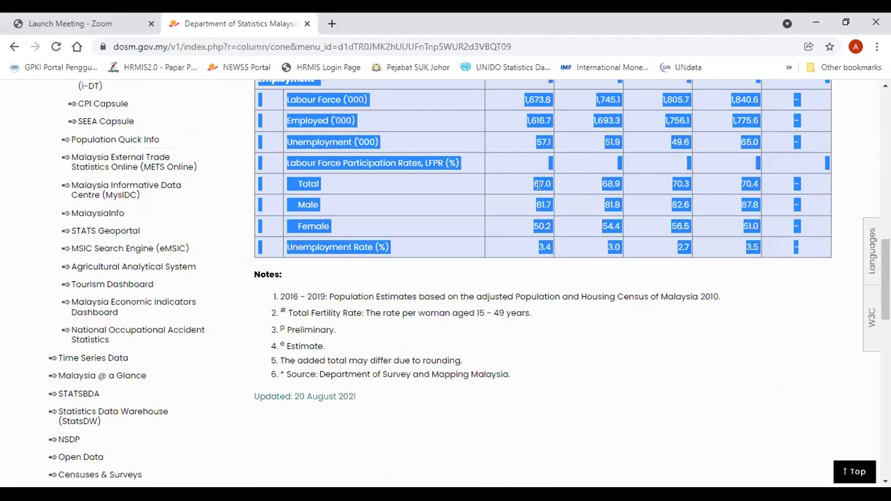
{"action": "right_click", "coordinate": [539, 187]}
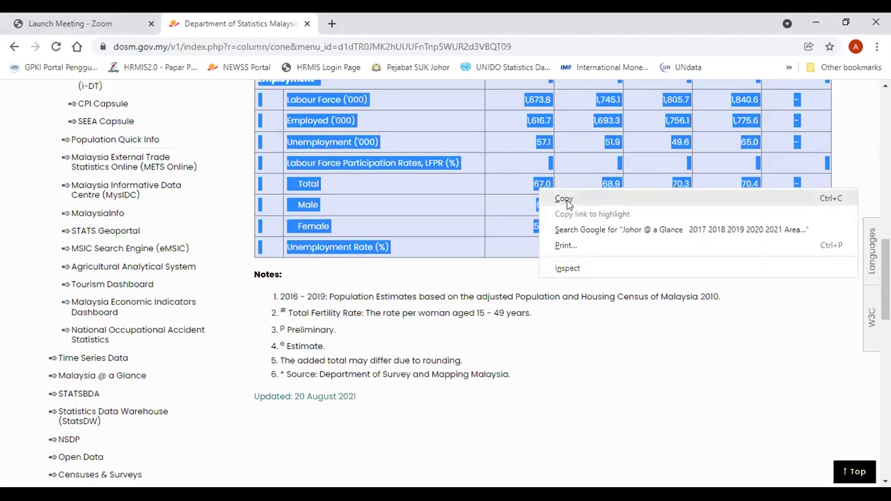
{"action": "left_click", "coordinate": [565, 200]}
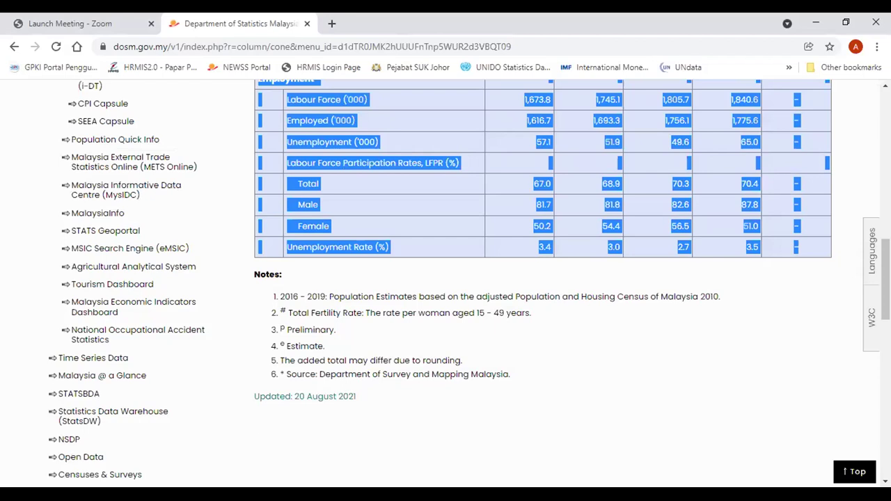
Step: Switch to the blank Excel workbook and paste the Johor table into cell B2 without its source formatting
{"action": "key", "text": "alt+Tab"}
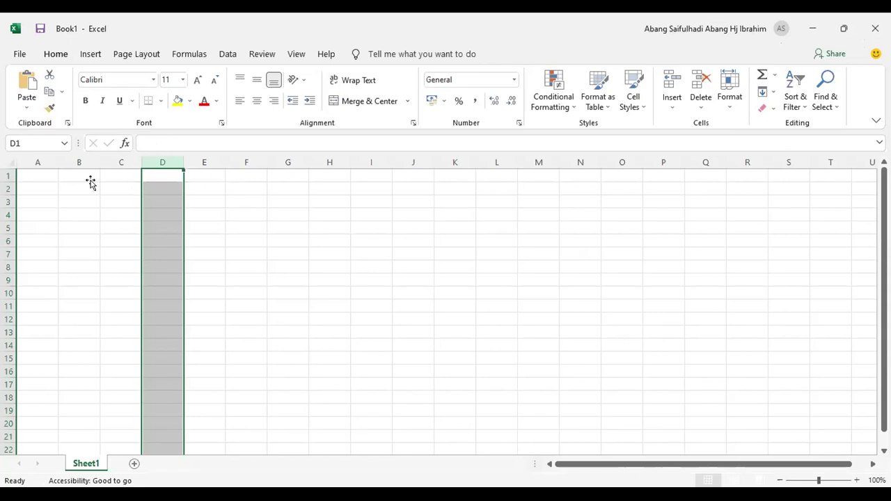
{"action": "left_click", "coordinate": [89, 186]}
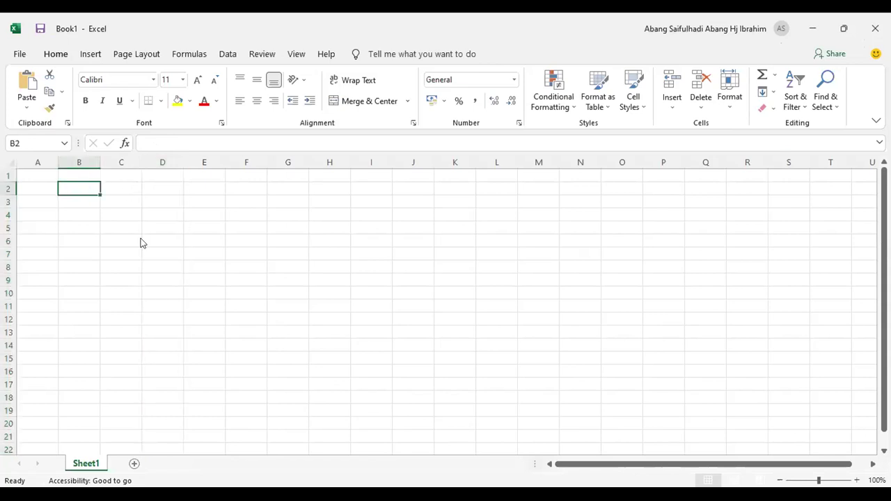
{"action": "right_click", "coordinate": [84, 189]}
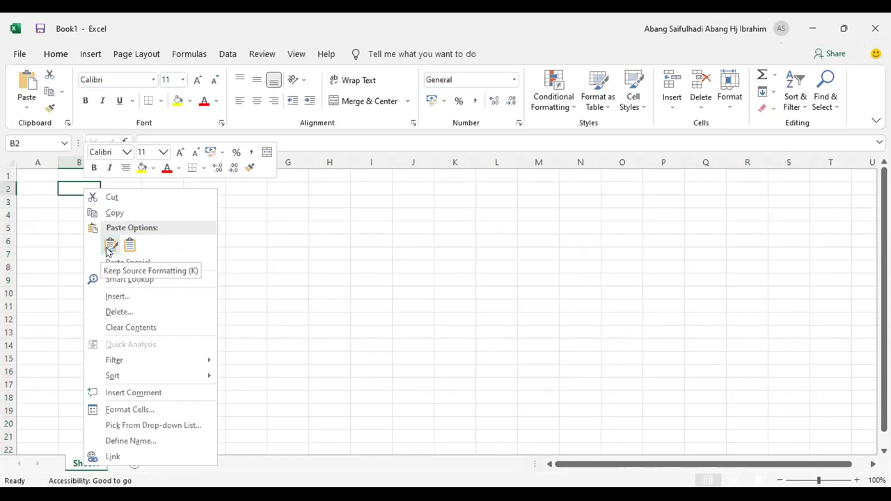
{"action": "left_click", "coordinate": [108, 246]}
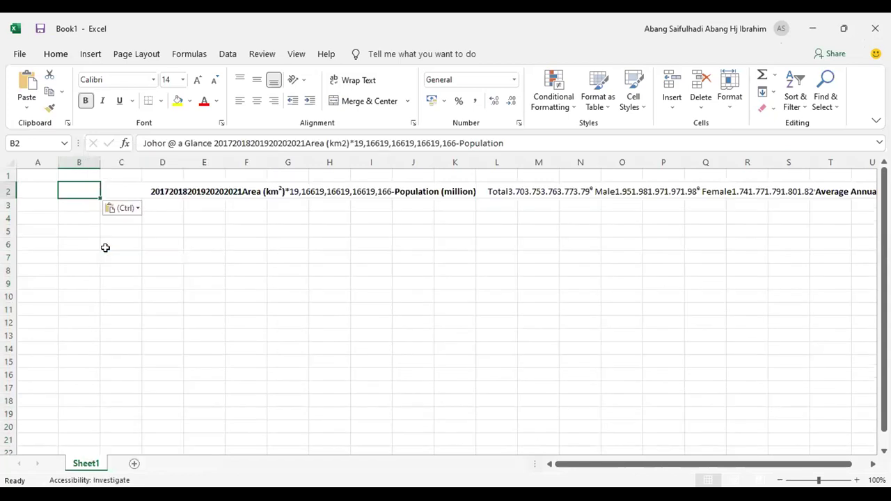
{"action": "left_click", "coordinate": [138, 209]}
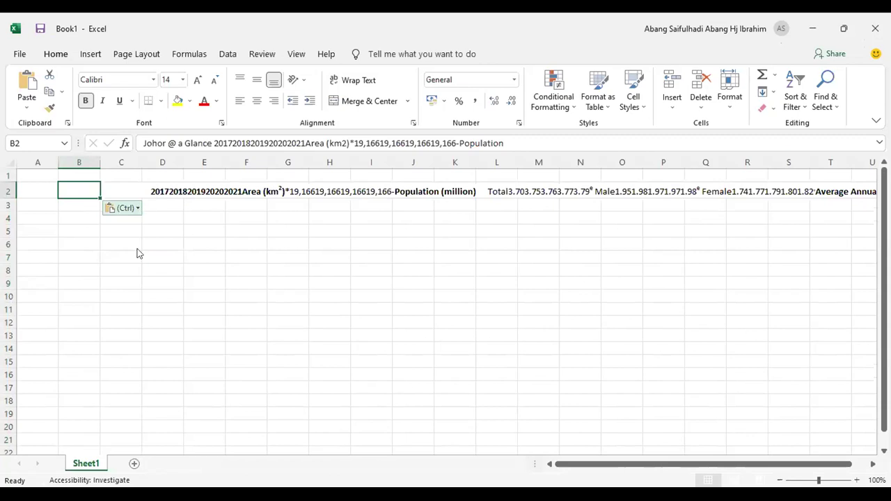
{"action": "left_click", "coordinate": [133, 243]}
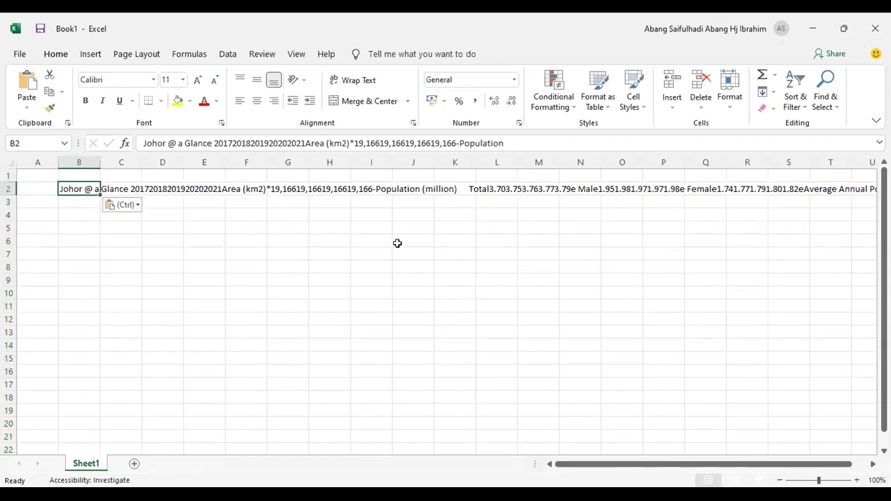
Step: Clear the run-together Johor data pasted in row 2 of Sheet1
{"action": "left_click_drag", "start_coordinate": [603, 461], "coordinate": [759, 466]}
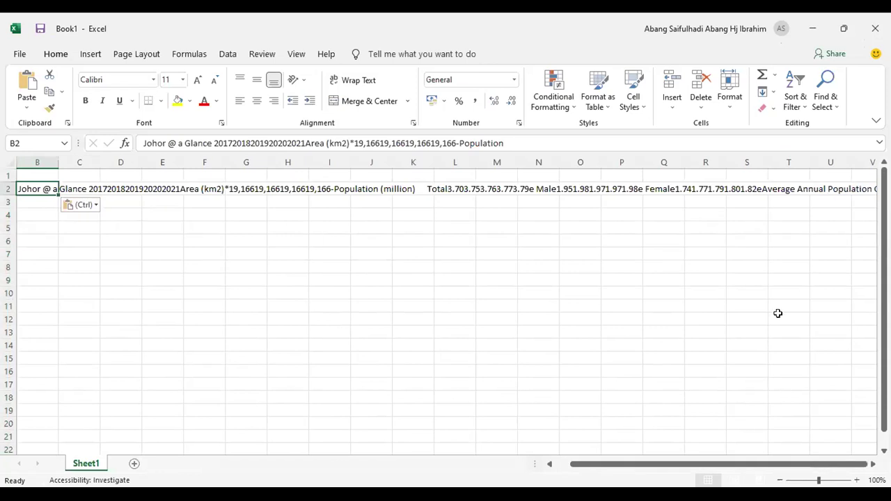
{"action": "left_click", "coordinate": [5, 189]}
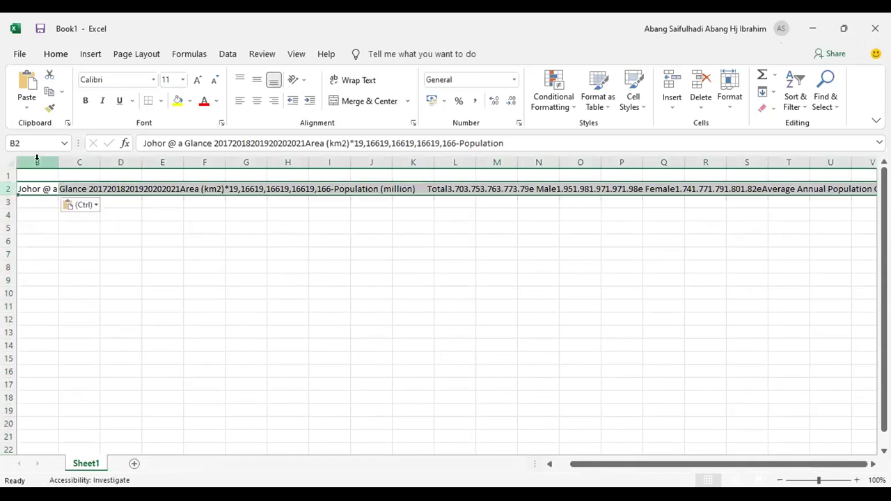
{"action": "key", "text": "Delete"}
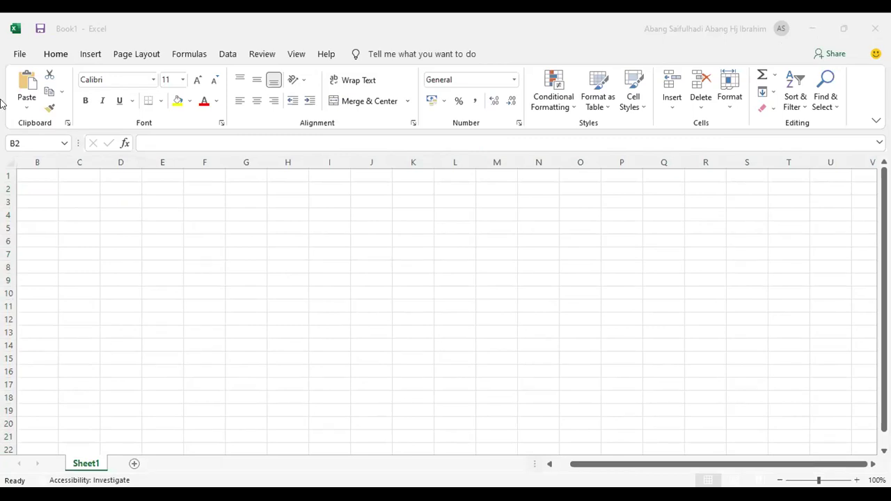
{"action": "key", "text": "shift+space"}
{"action": "left_click", "coordinate": [562, 464]}
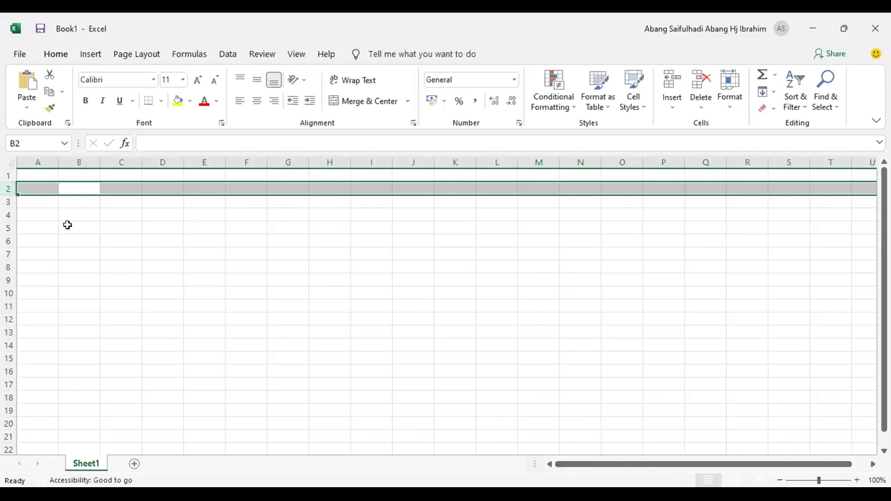
Step: Paste the copied Johor table into cell A2 as Text using Paste Special
{"action": "right_click", "coordinate": [42, 186]}
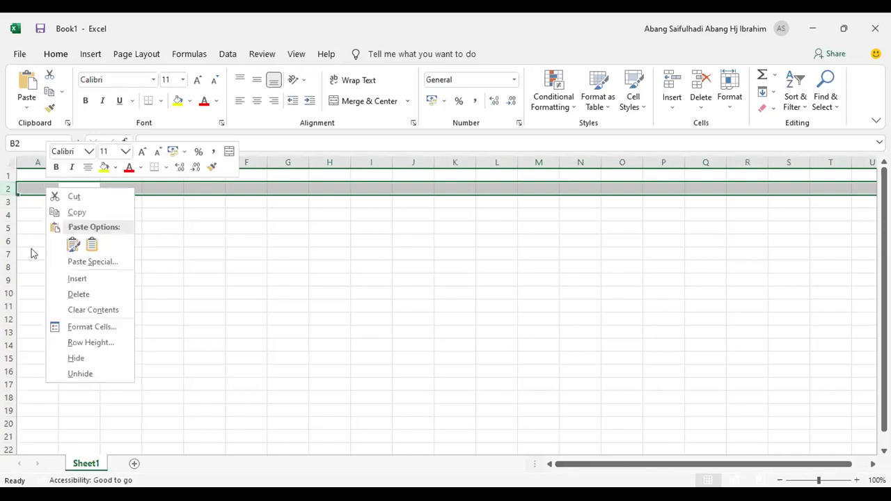
{"action": "key", "text": "Escape"}
{"action": "key", "text": "Left"}
{"action": "right_click", "coordinate": [42, 189]}
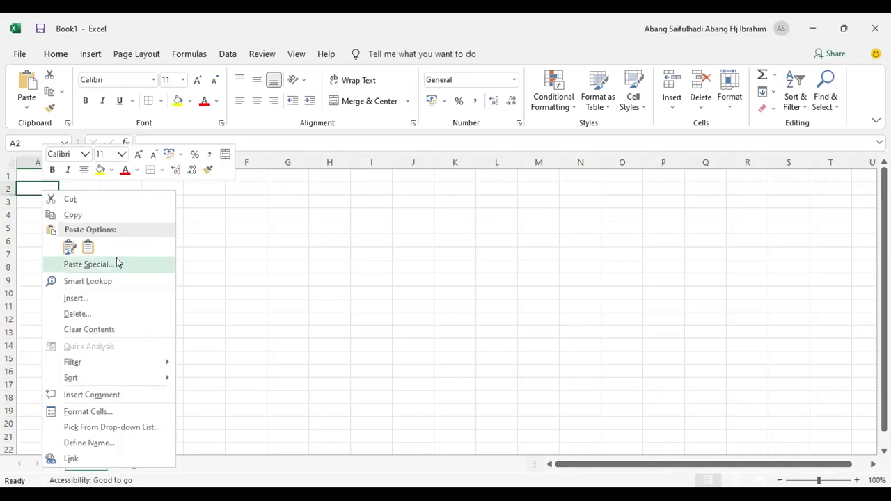
{"action": "left_click", "coordinate": [89, 265]}
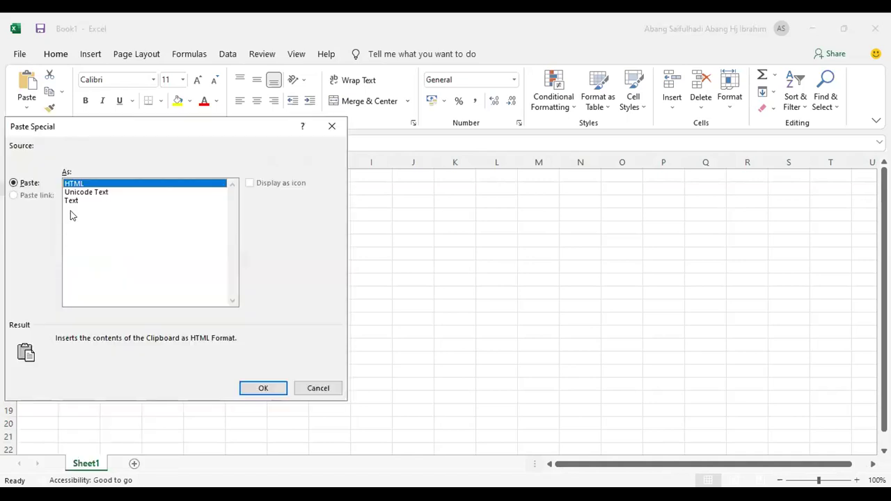
{"action": "left_click", "coordinate": [72, 201]}
{"action": "left_click", "coordinate": [260, 388]}
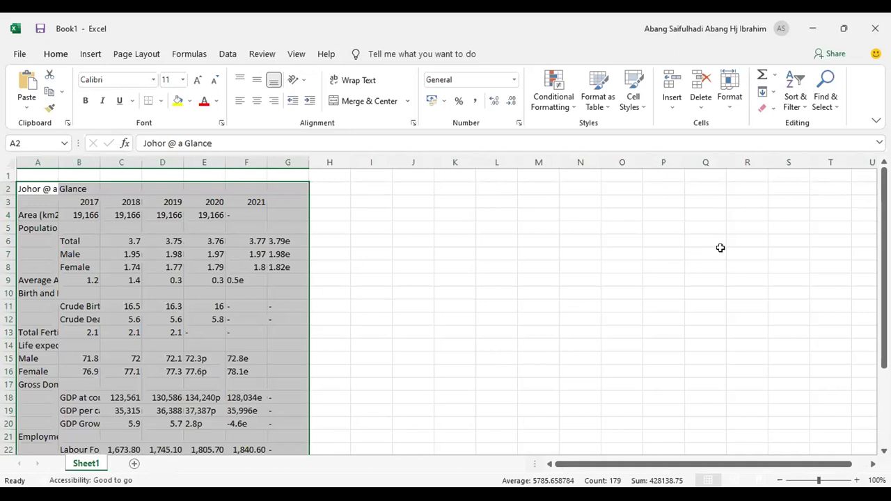
Step: Repeat the Paste Special as Text over the same Johor table range starting at A2
{"action": "right_click", "coordinate": [39, 190]}
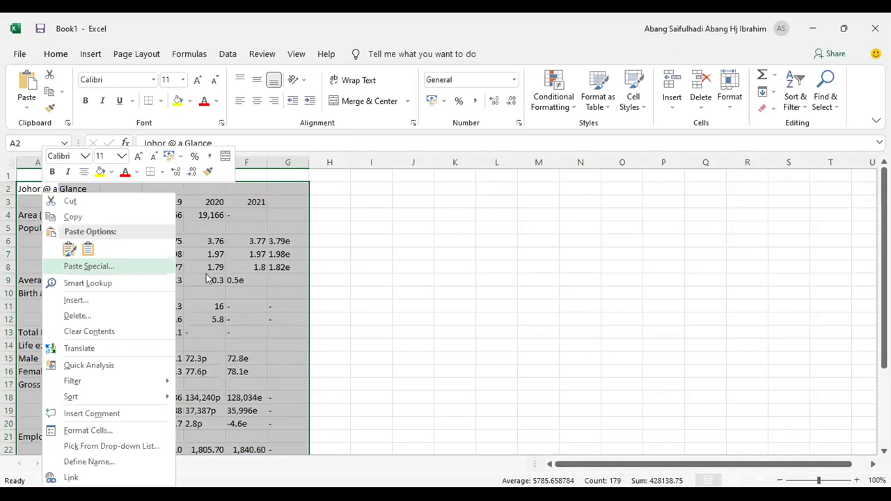
{"action": "left_click", "coordinate": [88, 266]}
{"action": "left_click", "coordinate": [72, 198]}
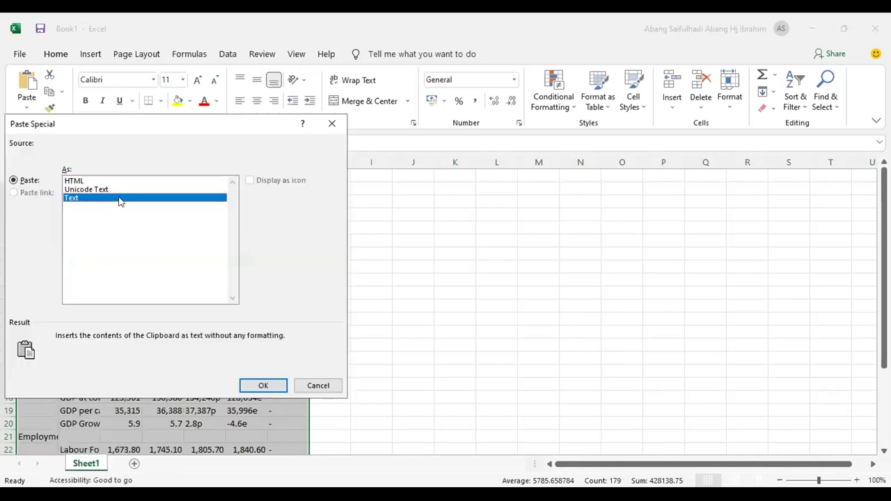
{"action": "left_click", "coordinate": [264, 387]}
{"action": "left_click", "coordinate": [622, 293]}
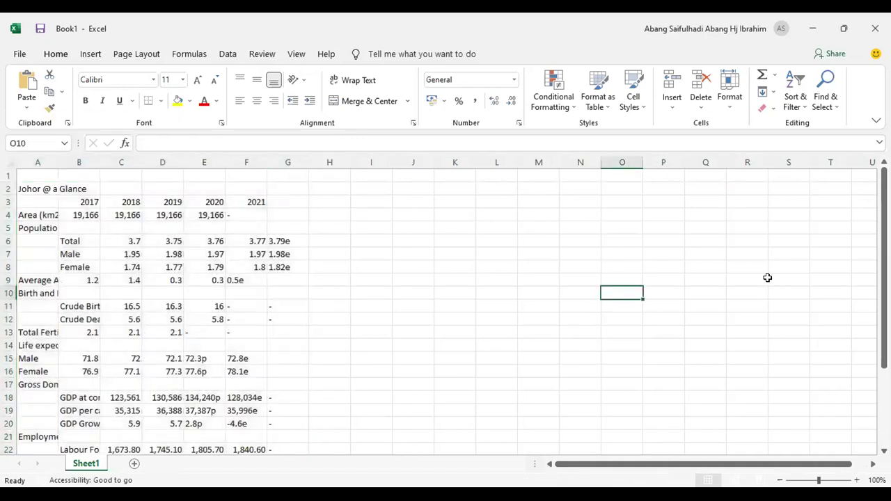
Step: Autofit column F and move the Total, Male and Female population block from B6:G8 to start at A6
{"action": "double_click", "coordinate": [264, 158]}
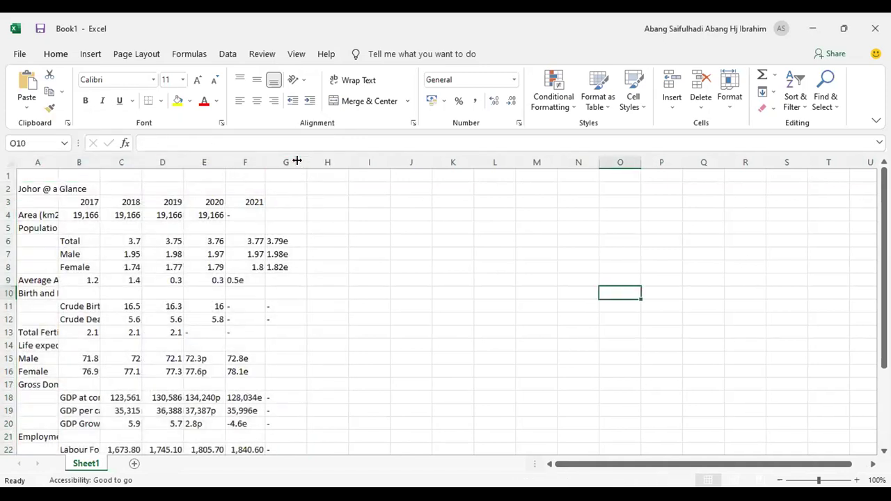
{"action": "left_click", "coordinate": [312, 223]}
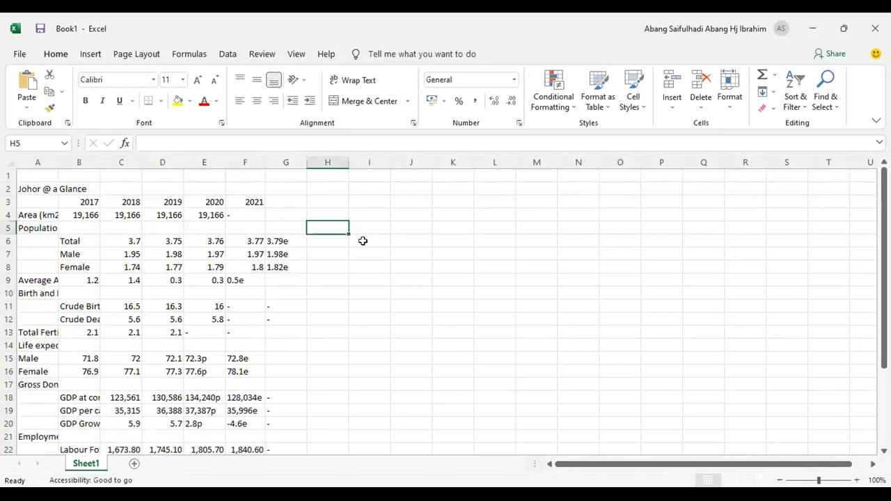
{"action": "left_click", "coordinate": [73, 238]}
{"action": "left_click_drag", "start_coordinate": [102, 240], "coordinate": [269, 265]}
{"action": "right_click", "coordinate": [178, 248]}
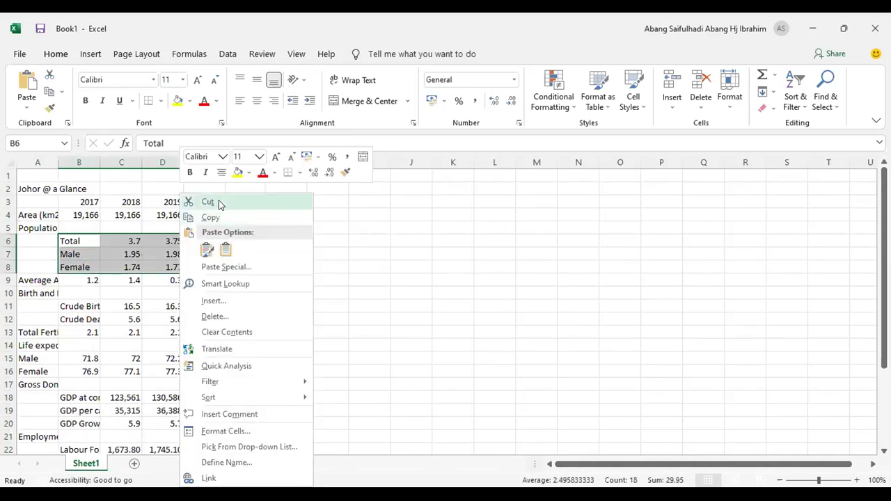
{"action": "left_click", "coordinate": [219, 201]}
{"action": "left_click", "coordinate": [35, 237]}
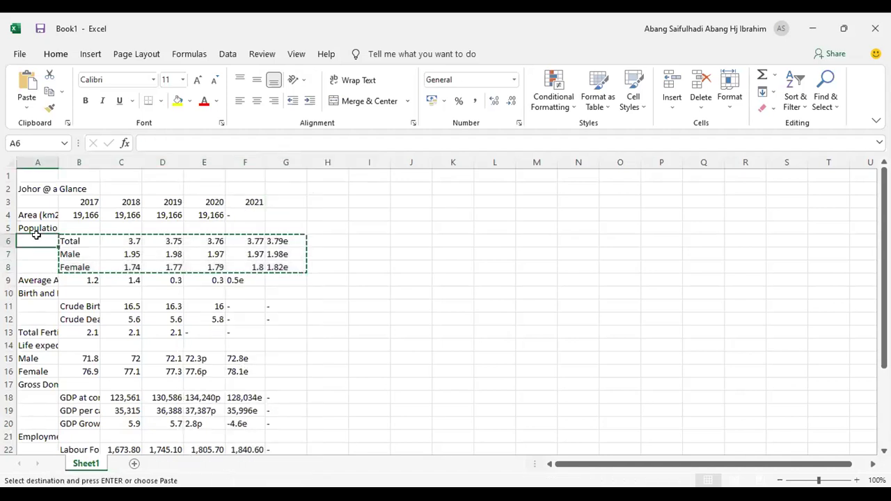
{"action": "right_click", "coordinate": [37, 240]}
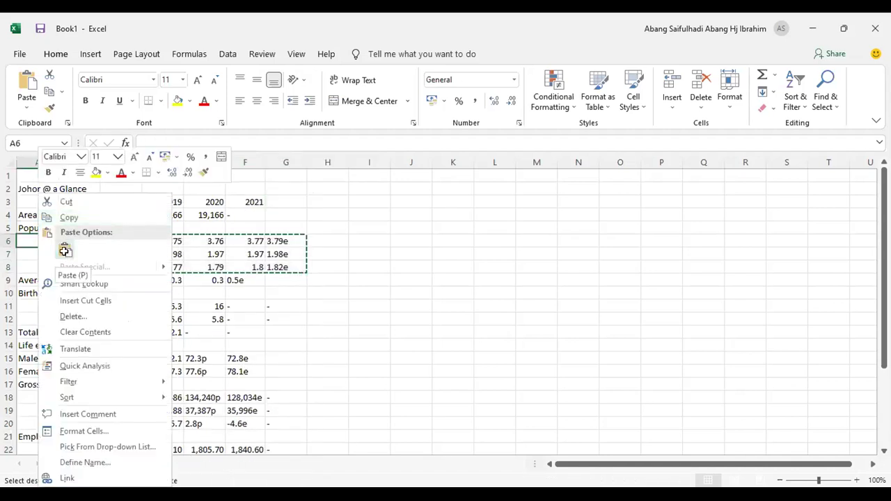
{"action": "left_click", "coordinate": [65, 252]}
{"action": "left_click", "coordinate": [343, 231]}
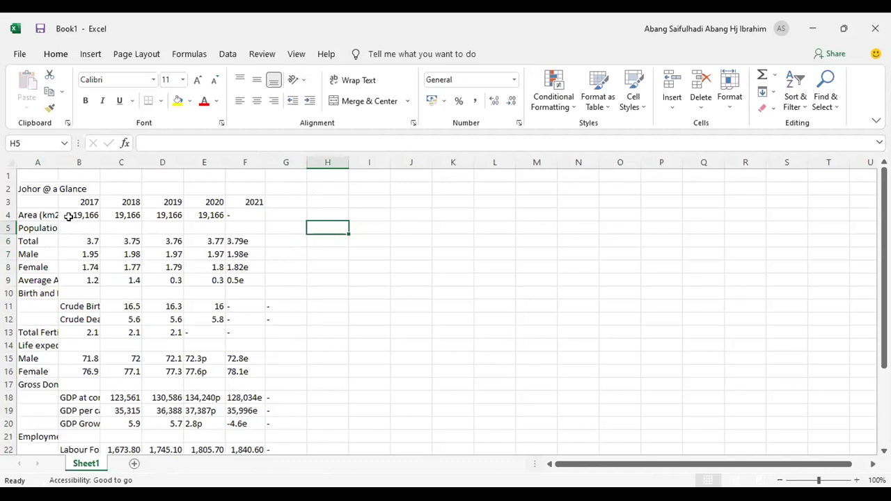
{"action": "right_click", "coordinate": [342, 241]}
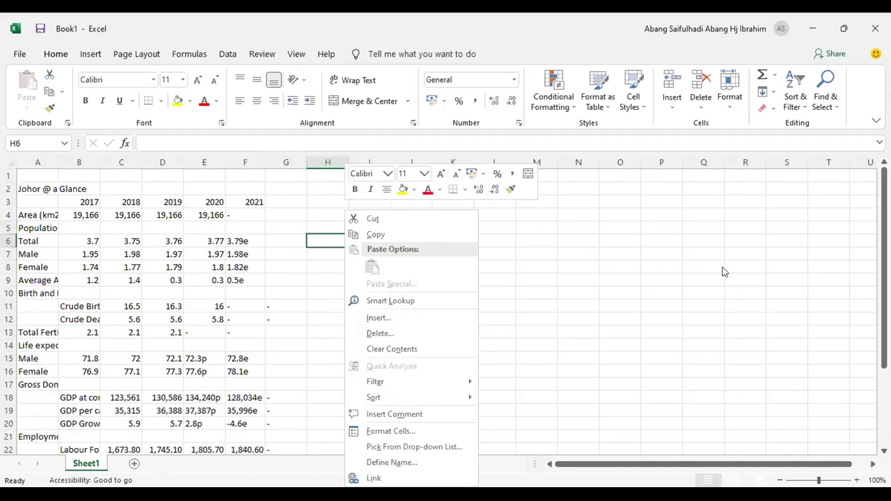
{"action": "left_click", "coordinate": [148, 459]}
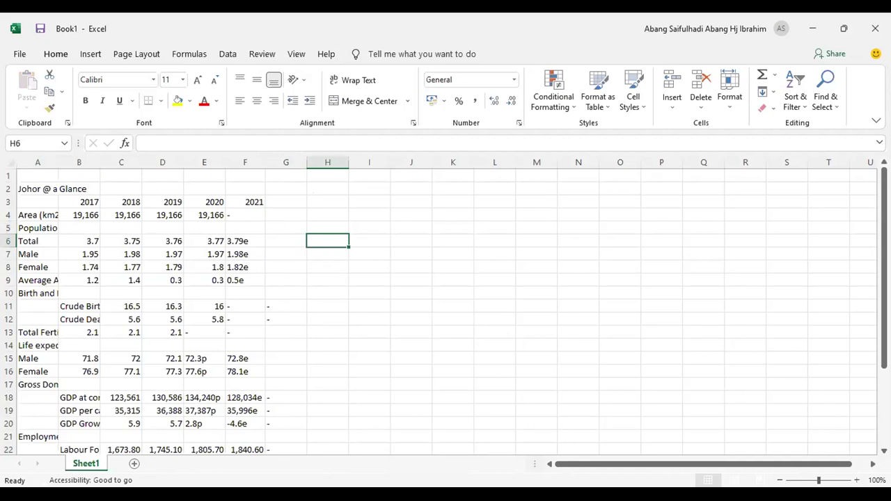
Step: Add a new worksheet and paste the Johor table into its cell B2 as Text using Paste Special
{"action": "left_click", "coordinate": [137, 465]}
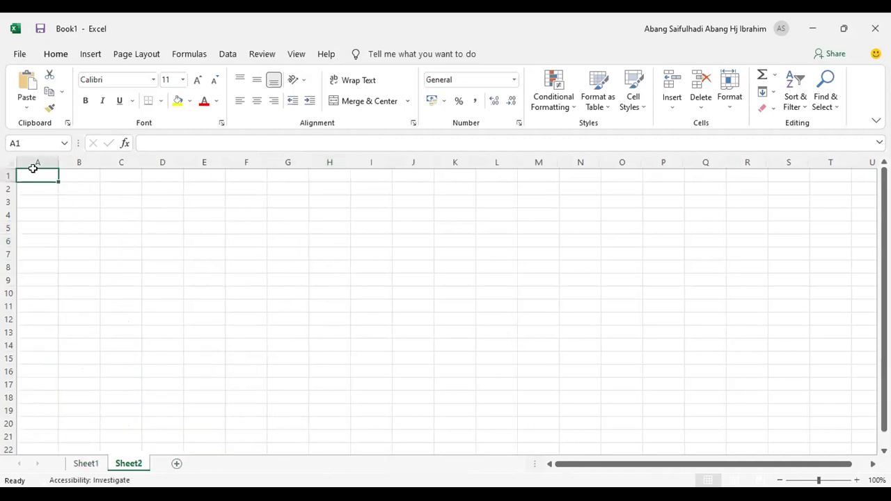
{"action": "left_click", "coordinate": [91, 190]}
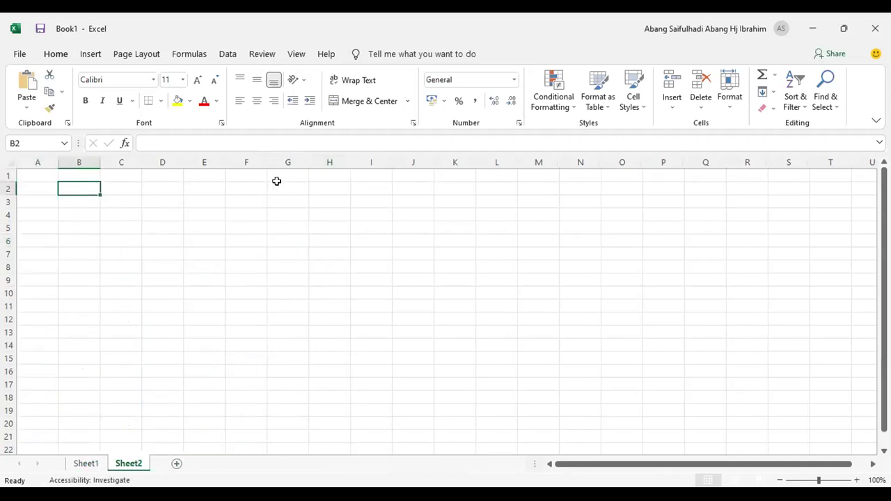
{"action": "right_click", "coordinate": [87, 191]}
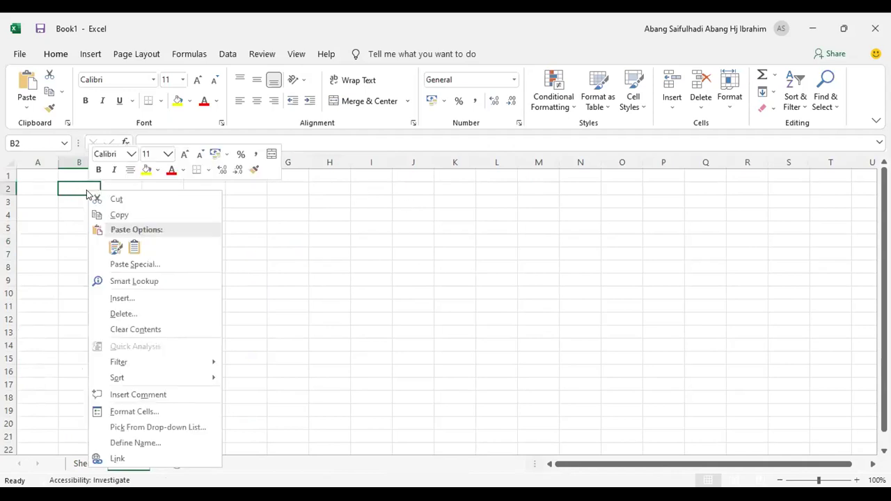
{"action": "left_click", "coordinate": [120, 271]}
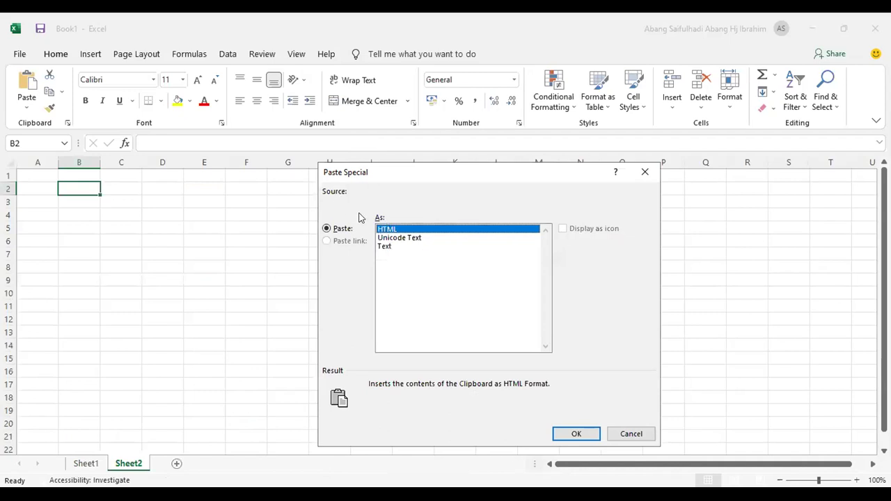
{"action": "left_click", "coordinate": [389, 248]}
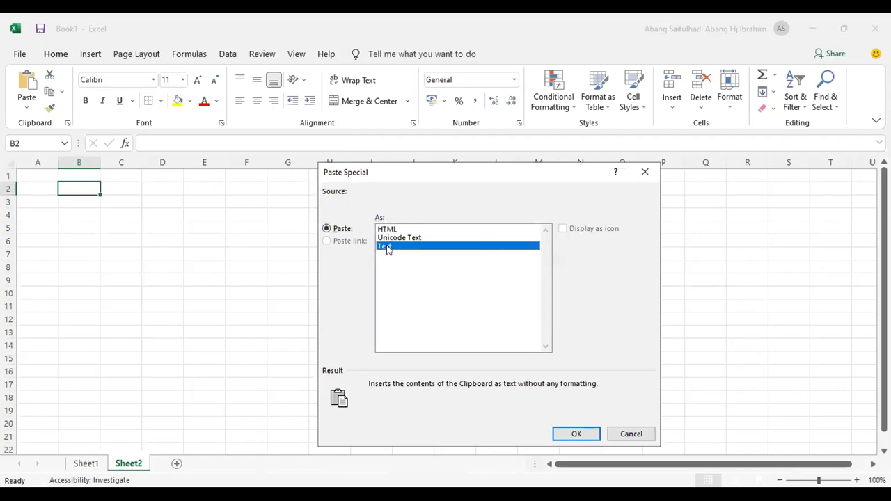
{"action": "left_click", "coordinate": [577, 433]}
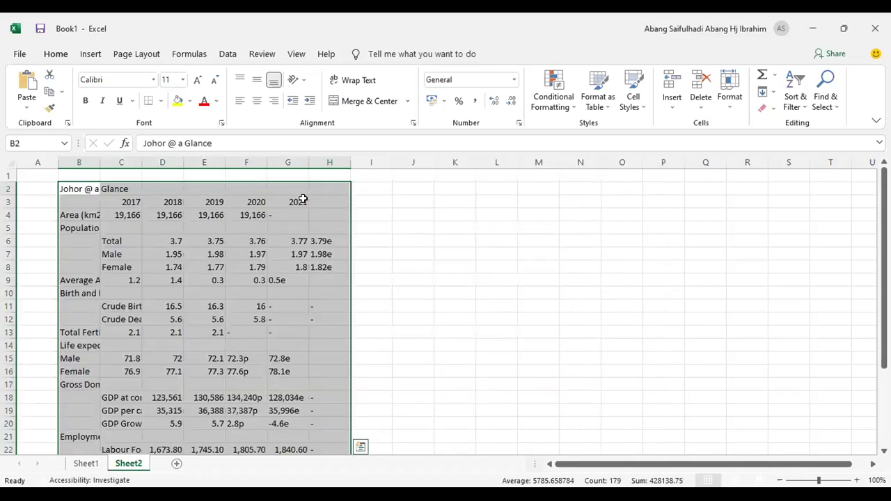
Step: Compare Sheet1 with Sheet2 and check how the population values in Sheet2 line up with the 2021 heading
{"action": "left_click", "coordinate": [86, 464]}
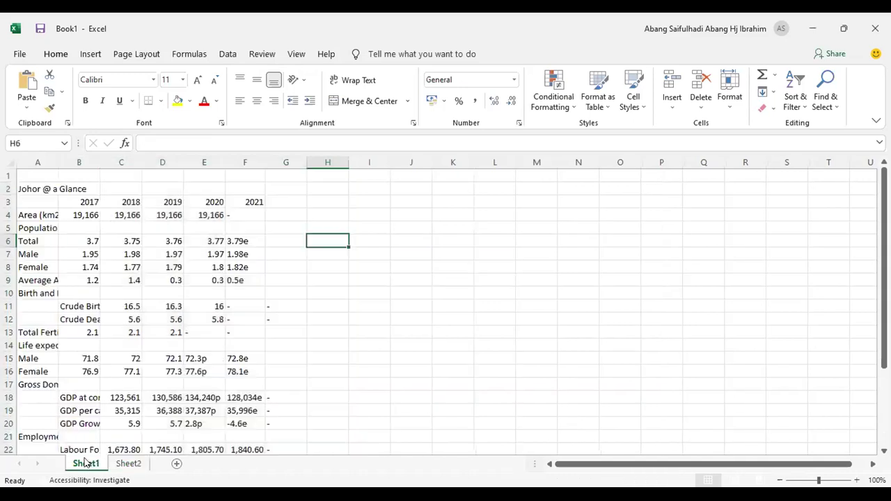
{"action": "left_click", "coordinate": [128, 464]}
{"action": "left_click", "coordinate": [289, 267]}
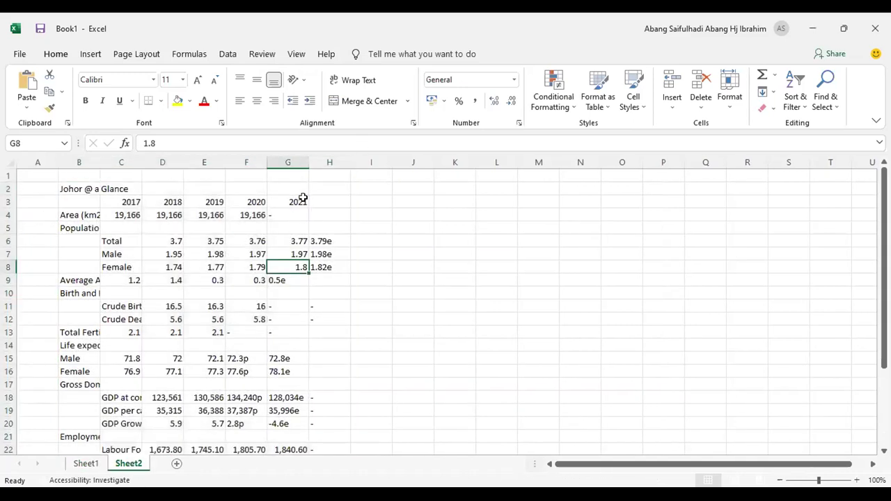
{"action": "left_click_drag", "start_coordinate": [319, 242], "coordinate": [329, 268]}
{"action": "left_click", "coordinate": [299, 201]}
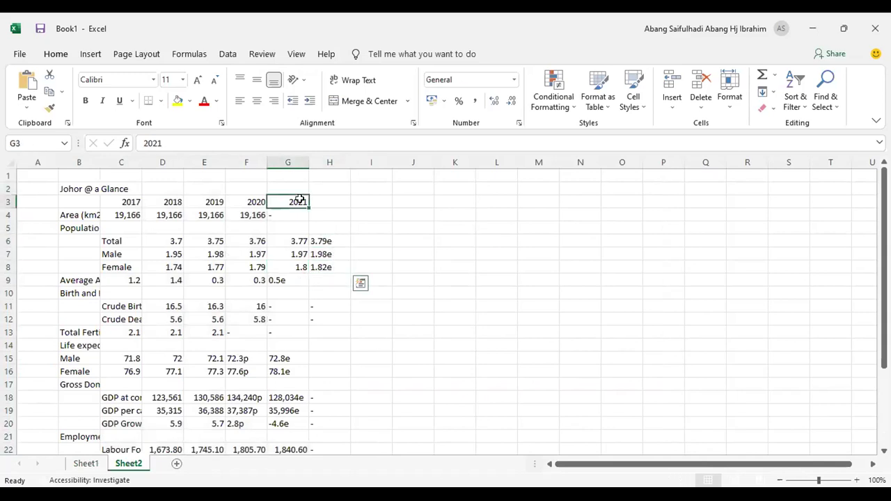
Step: Autofit column B on Sheet2 and move the Total, Male and Female population block from C6:H8 to start at B6
{"action": "left_click", "coordinate": [138, 239]}
{"action": "left_click_drag", "start_coordinate": [139, 239], "coordinate": [317, 266]}
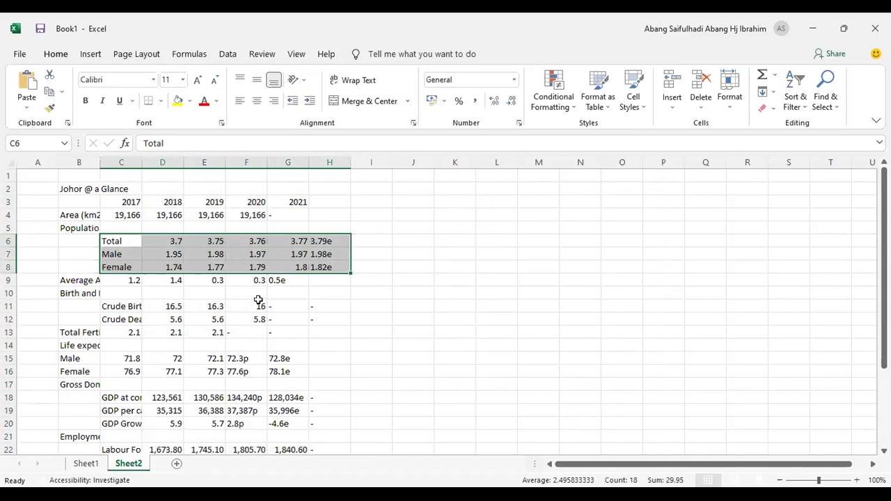
{"action": "key", "text": "ctrl+z"}
{"action": "left_click_drag", "start_coordinate": [265, 241], "coordinate": [460, 259]}
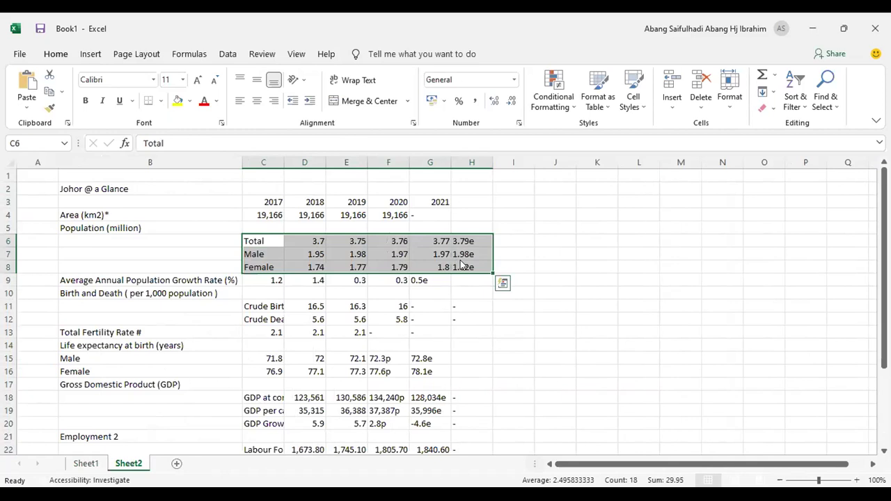
{"action": "right_click", "coordinate": [460, 259]}
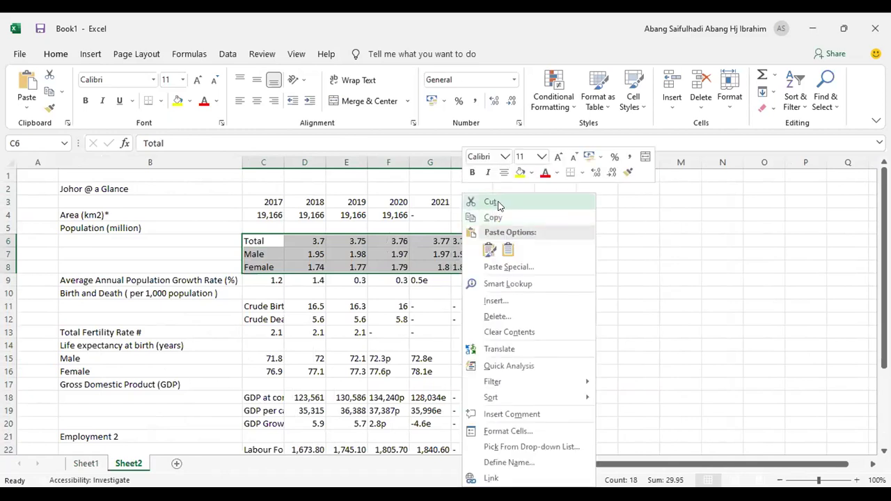
{"action": "left_click", "coordinate": [498, 203]}
{"action": "left_click", "coordinate": [66, 240]}
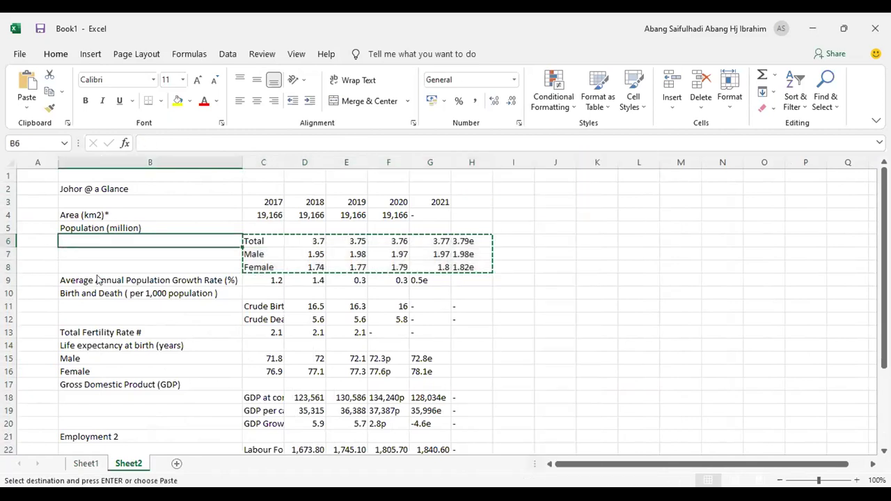
{"action": "right_click", "coordinate": [66, 240]}
{"action": "left_click", "coordinate": [99, 256]}
Step: Check the 2021 population column and remove the trailing "e" from the Total value in G6
{"action": "left_click_drag", "start_coordinate": [432, 202], "coordinate": [438, 268]}
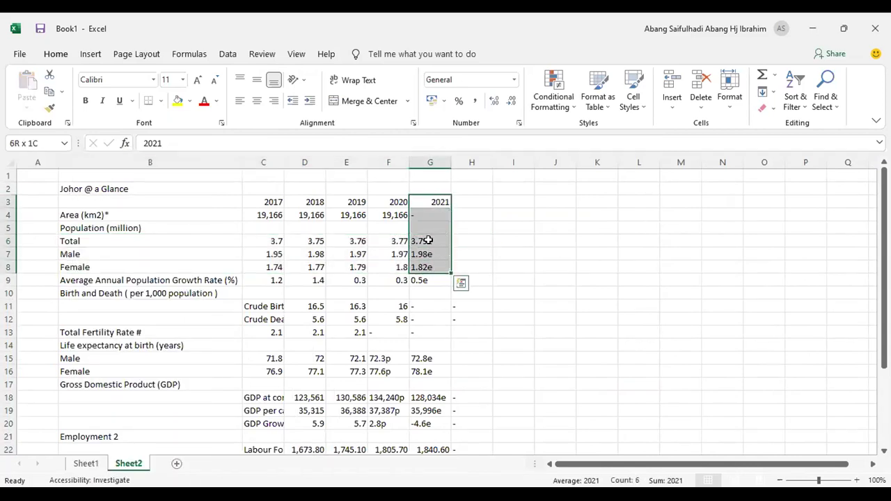
{"action": "left_click", "coordinate": [438, 241]}
{"action": "double_click", "coordinate": [446, 240]}
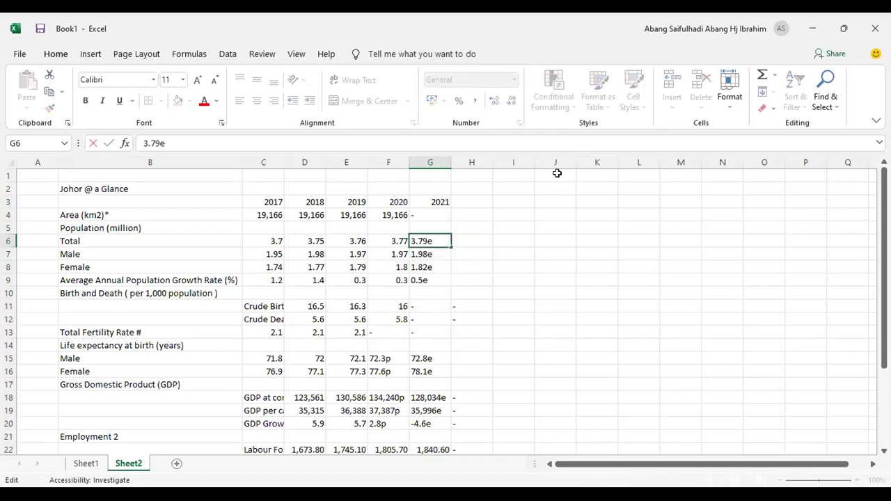
{"action": "key", "text": "BackSpace"}
{"action": "left_click", "coordinate": [436, 252]}
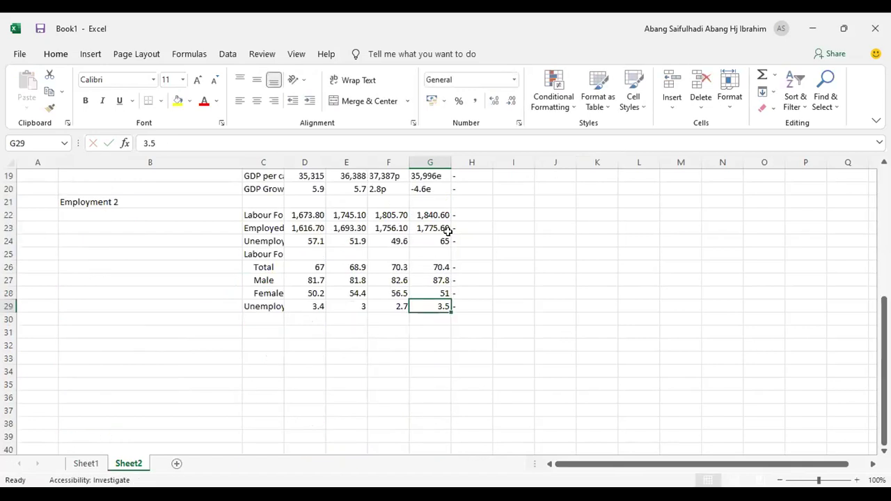
Step: Remove the trailing "e" from the 2021 Male, Female and Average Annual Population Growth Rate values in G7:G9
{"action": "scroll", "coordinate": [449, 234], "scroll_direction": "up", "scroll_amount": 2}
{"action": "left_click", "coordinate": [439, 254]}
{"action": "double_click", "coordinate": [439, 254]}
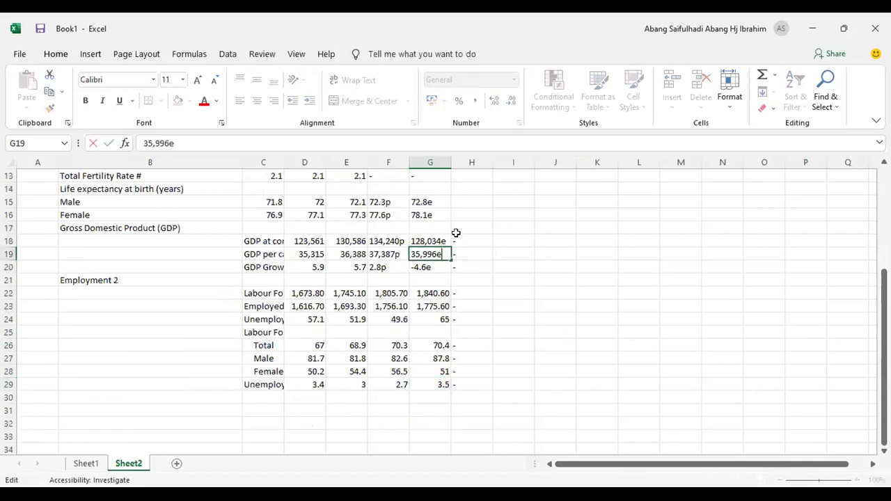
{"action": "scroll", "coordinate": [453, 236], "scroll_direction": "up", "scroll_amount": 3}
{"action": "double_click", "coordinate": [437, 214]}
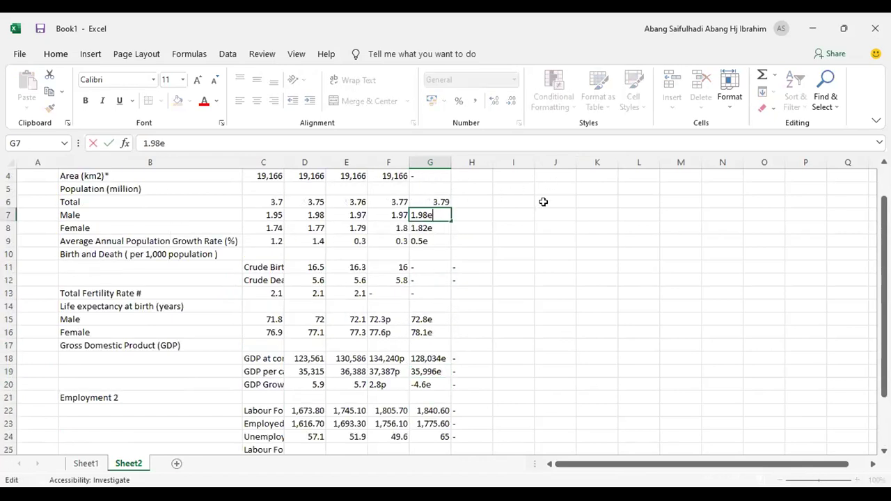
{"action": "key", "text": "BackSpace"}
{"action": "key", "text": "Return"}
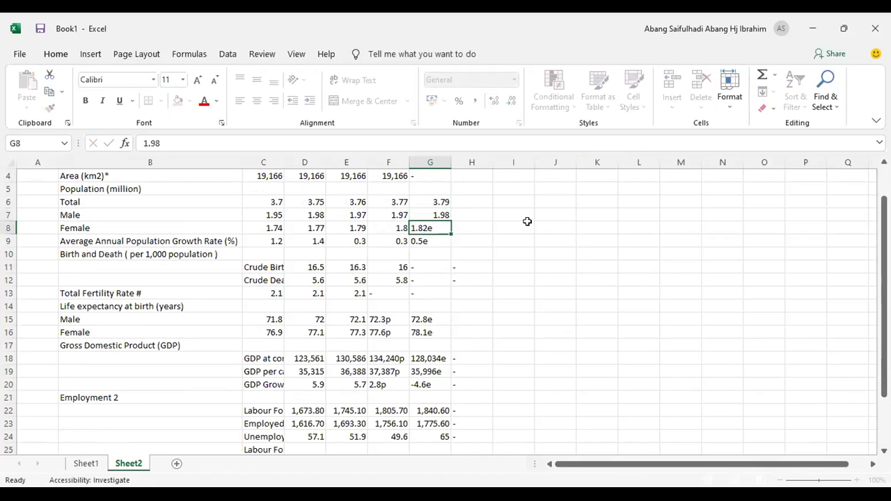
{"action": "double_click", "coordinate": [440, 228]}
{"action": "key", "text": "Return"}
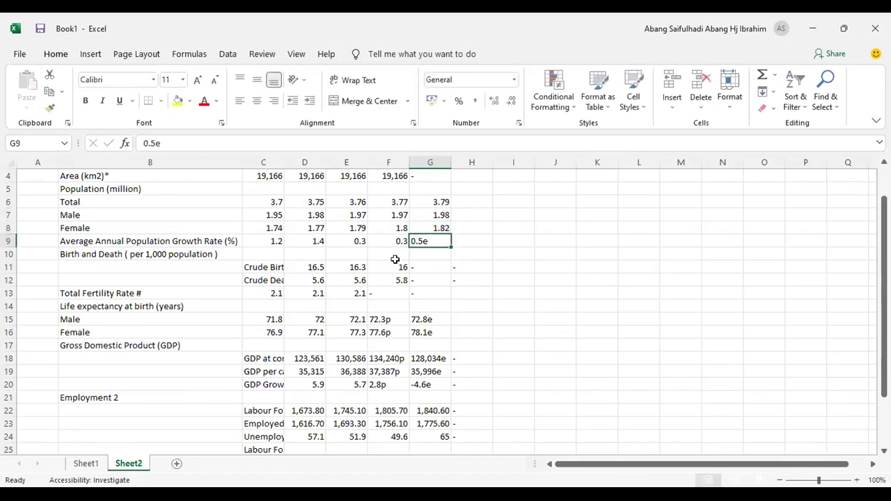
{"action": "double_click", "coordinate": [437, 238]}
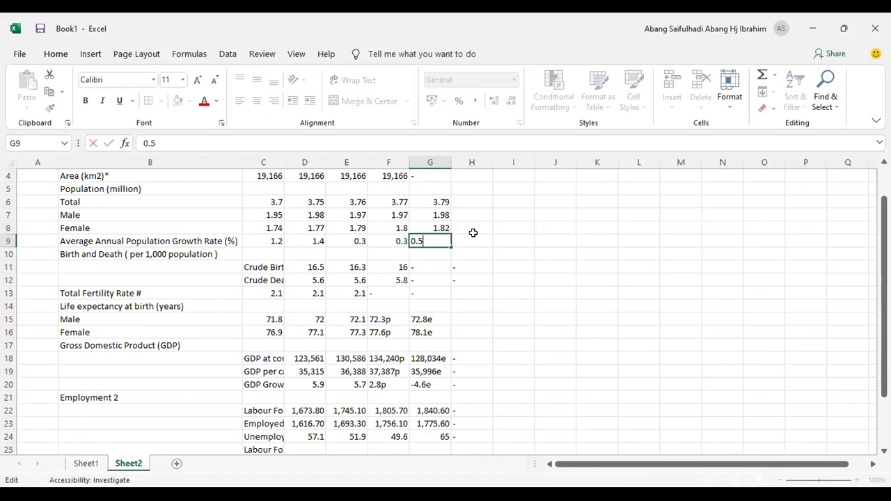
{"action": "key", "text": "Return"}
{"action": "left_click", "coordinate": [630, 263]}
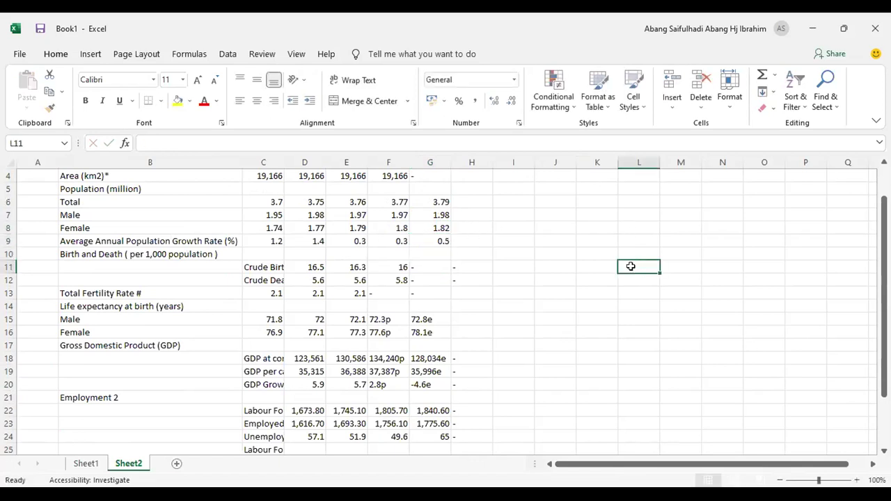
Step: Check the 2021 Area cell and how the Crude Birth and Death Rate rows line up with the year headings
{"action": "scroll", "coordinate": [606, 246], "scroll_direction": "up", "scroll_amount": 1}
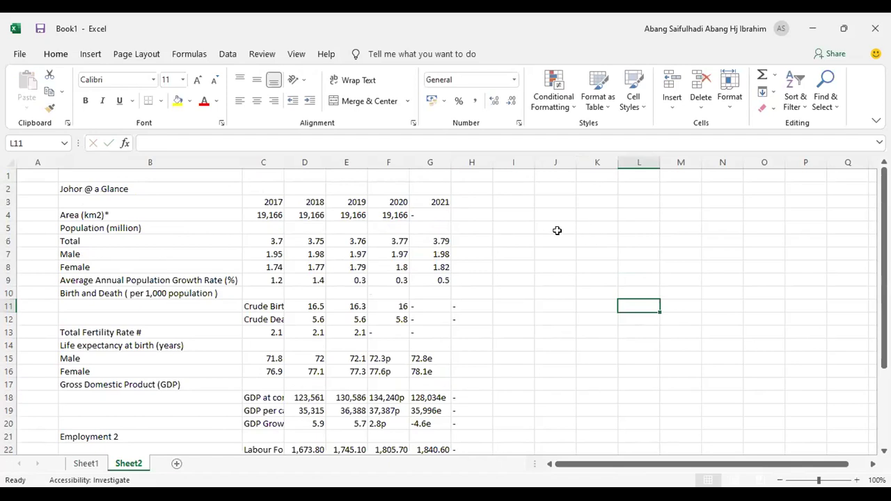
{"action": "left_click", "coordinate": [434, 216]}
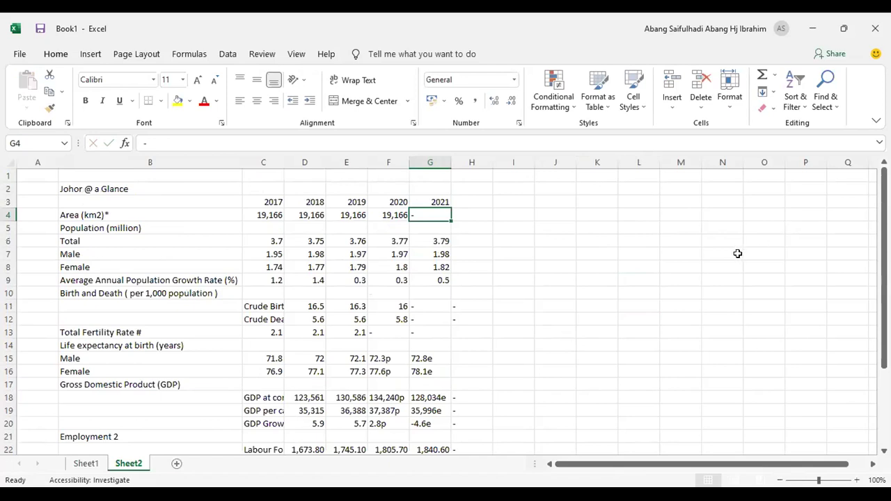
{"action": "scroll", "coordinate": [533, 299], "scroll_direction": "down", "scroll_amount": 1}
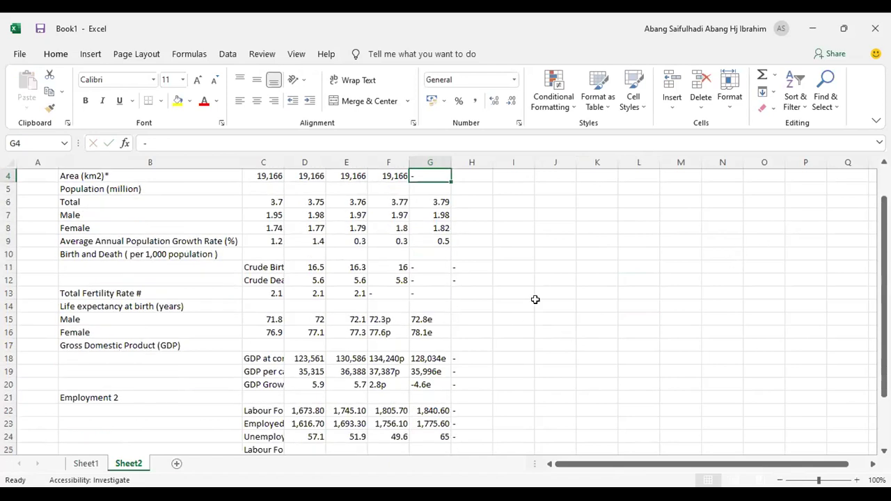
{"action": "left_click", "coordinate": [264, 265]}
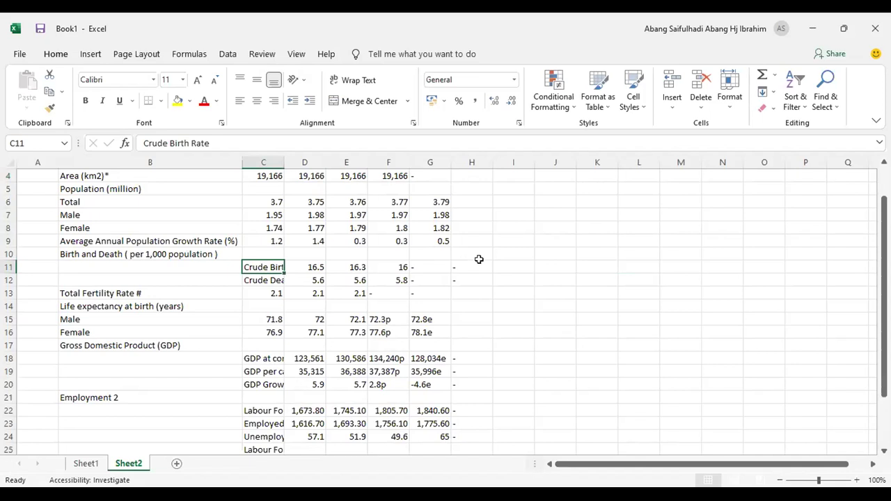
{"action": "scroll", "coordinate": [504, 257], "scroll_direction": "up", "scroll_amount": 1}
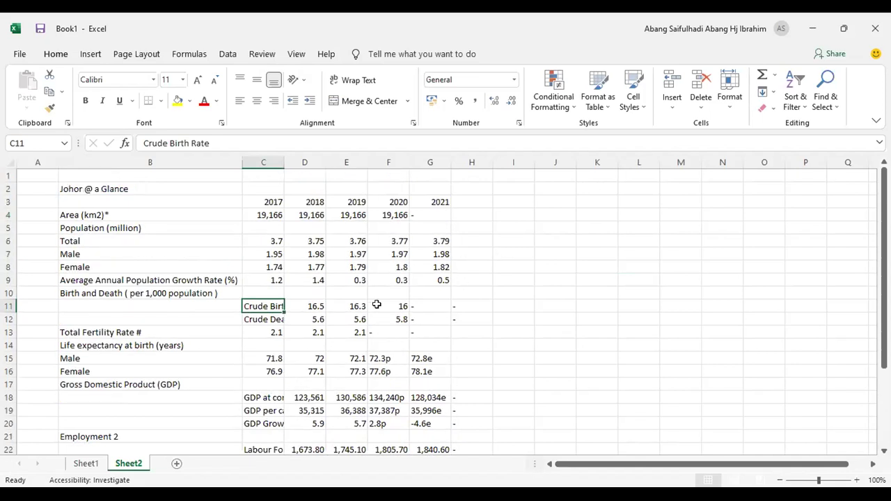
{"action": "left_click", "coordinate": [320, 304]}
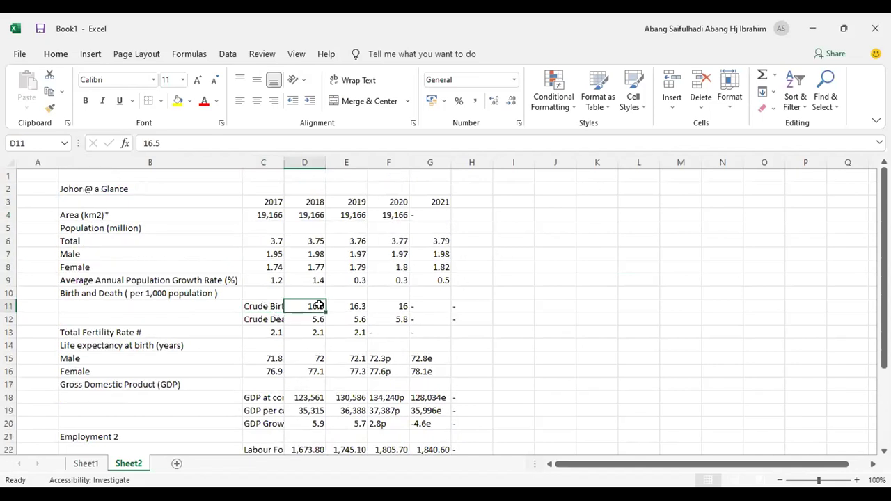
{"action": "left_click_drag", "start_coordinate": [269, 304], "coordinate": [439, 319]}
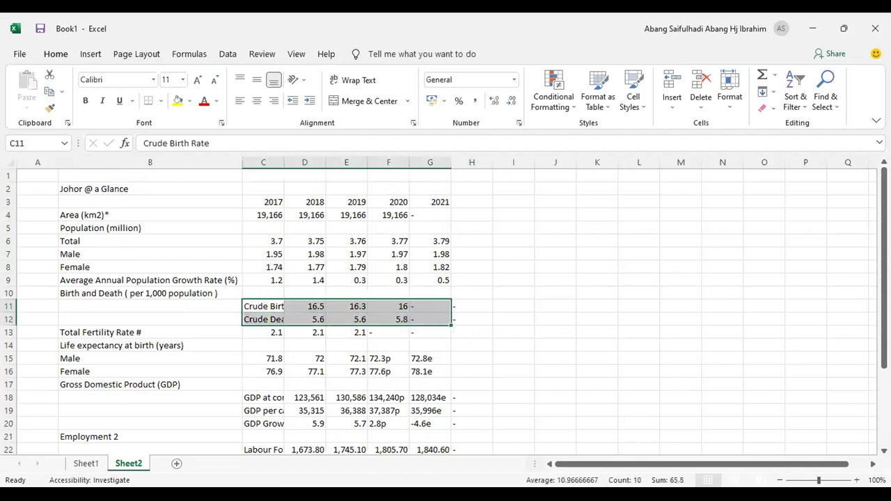
{"action": "key", "text": "alt+Tab"}
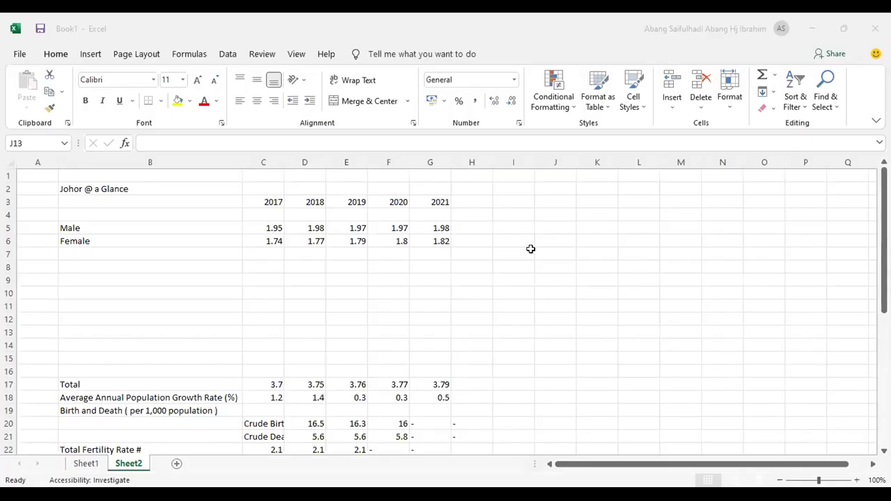
Step: Delete the empty row 4 between the year headings and the Male row
{"action": "left_click", "coordinate": [8, 214]}
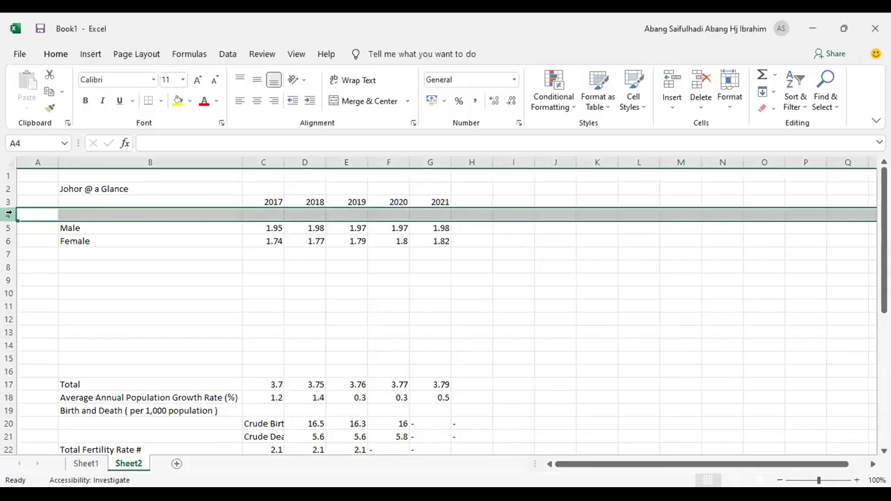
{"action": "right_click", "coordinate": [8, 216]}
{"action": "left_click", "coordinate": [40, 320]}
{"action": "left_click", "coordinate": [389, 292]}
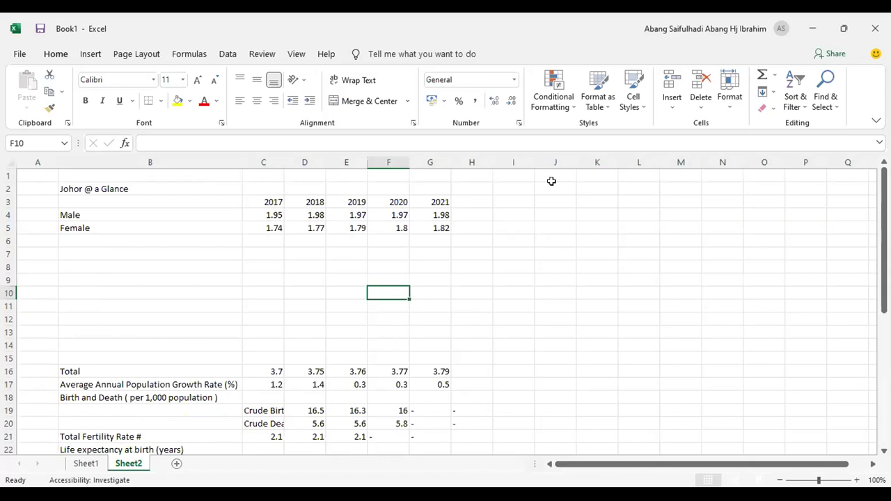
Step: Try a histogram of the year, Male and Female data in B3:G5, and delete the chart
{"action": "left_click_drag", "start_coordinate": [214, 207], "coordinate": [431, 227]}
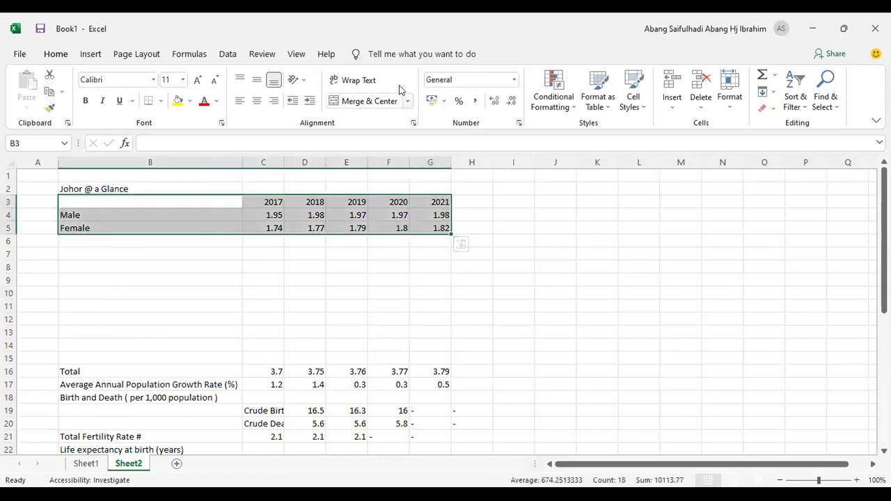
{"action": "left_click", "coordinate": [91, 54]}
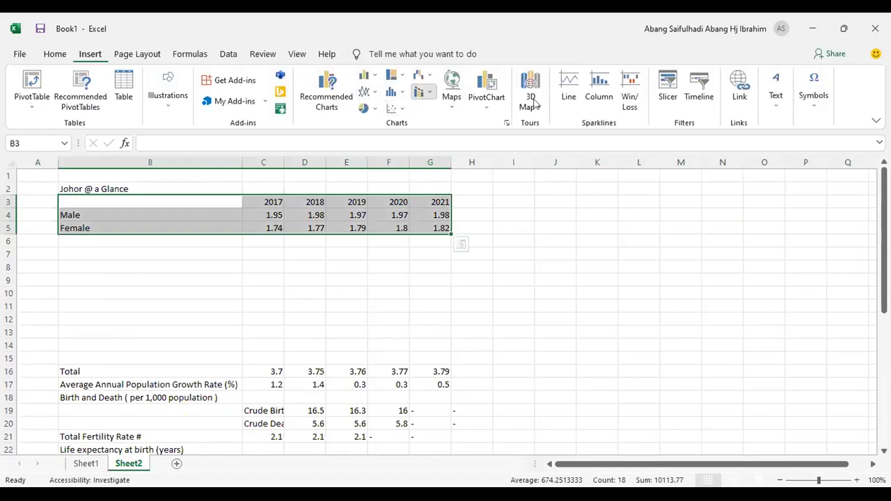
{"action": "left_click", "coordinate": [422, 92]}
{"action": "left_click", "coordinate": [314, 220]}
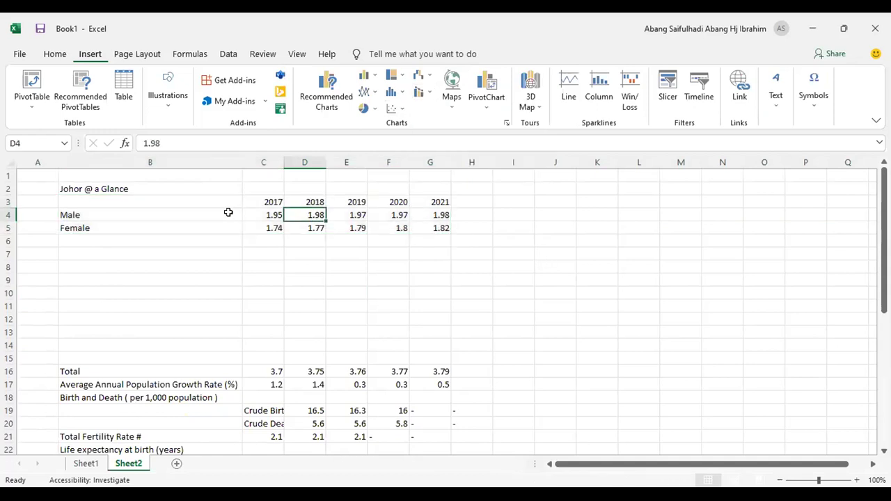
{"action": "left_click_drag", "start_coordinate": [143, 204], "coordinate": [429, 229]}
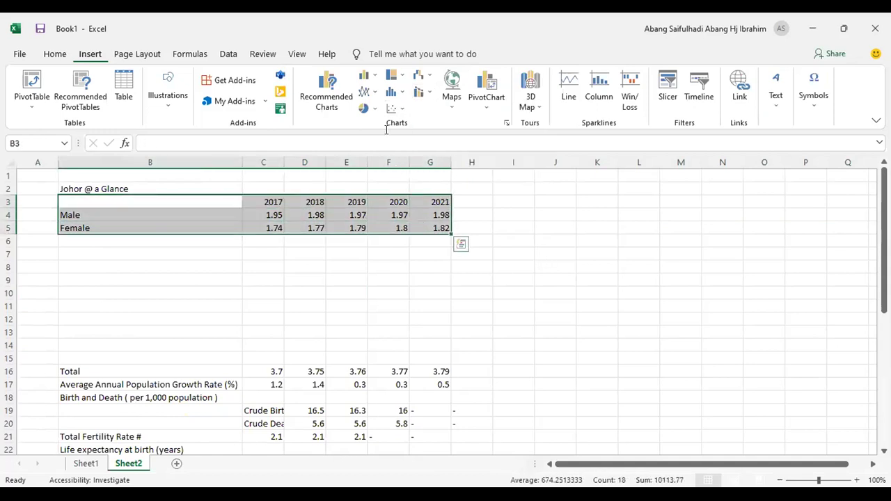
{"action": "left_click", "coordinate": [432, 94]}
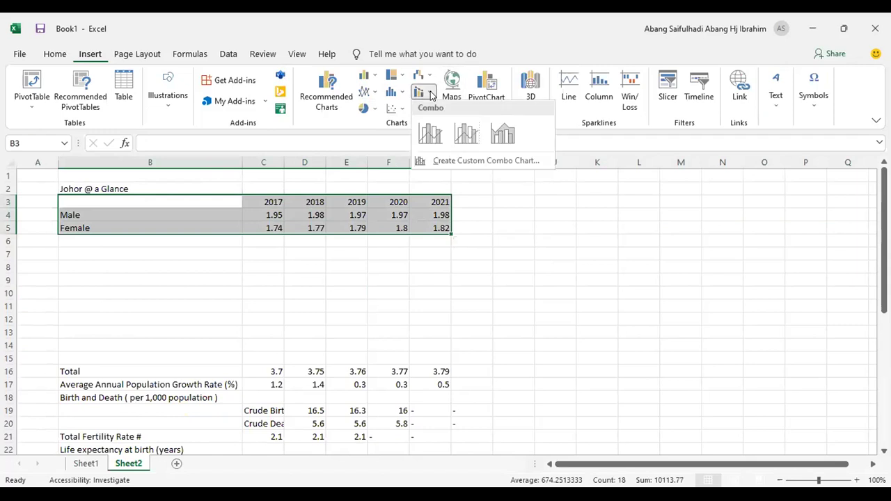
{"action": "left_click", "coordinate": [393, 95]}
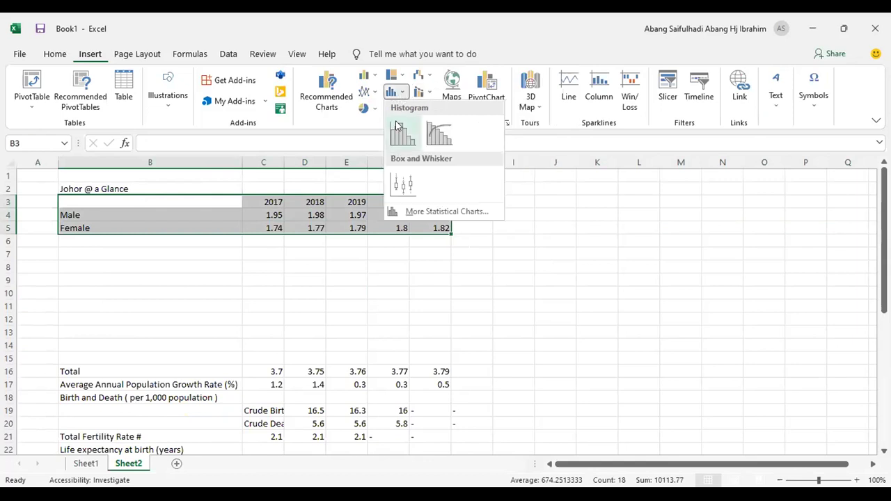
{"action": "left_click", "coordinate": [402, 134]}
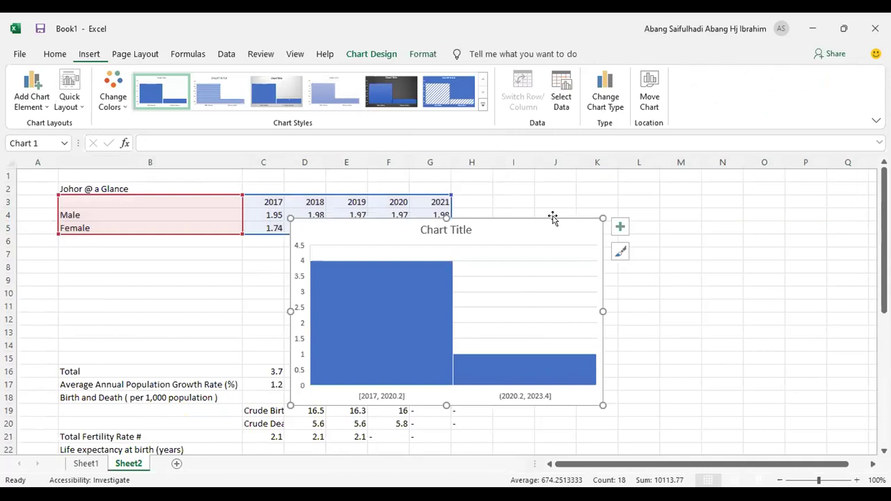
{"action": "key", "text": "Delete"}
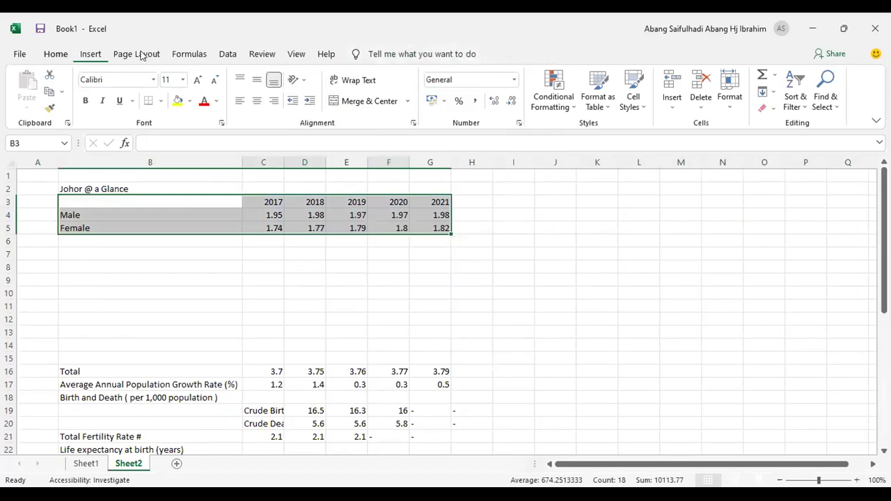
Step: Insert a 2-D clustered column chart from the year, Male and Female data in B3:G5
{"action": "left_click", "coordinate": [90, 54]}
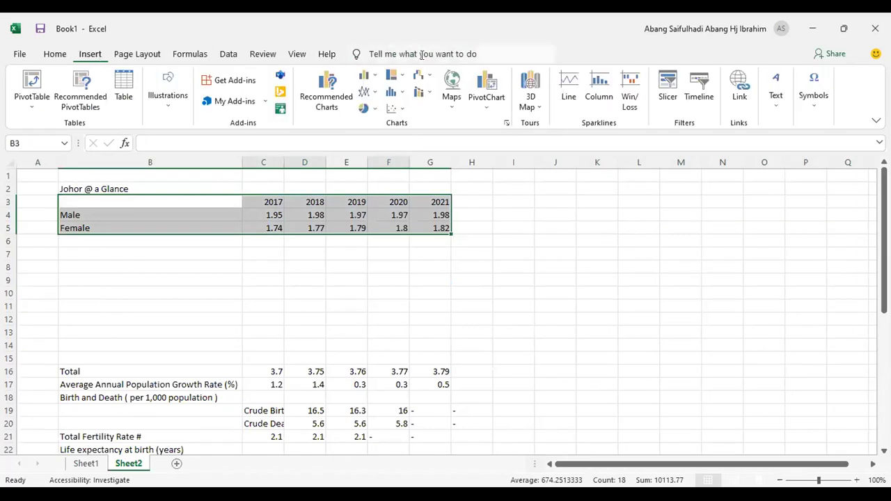
{"action": "left_click", "coordinate": [375, 78]}
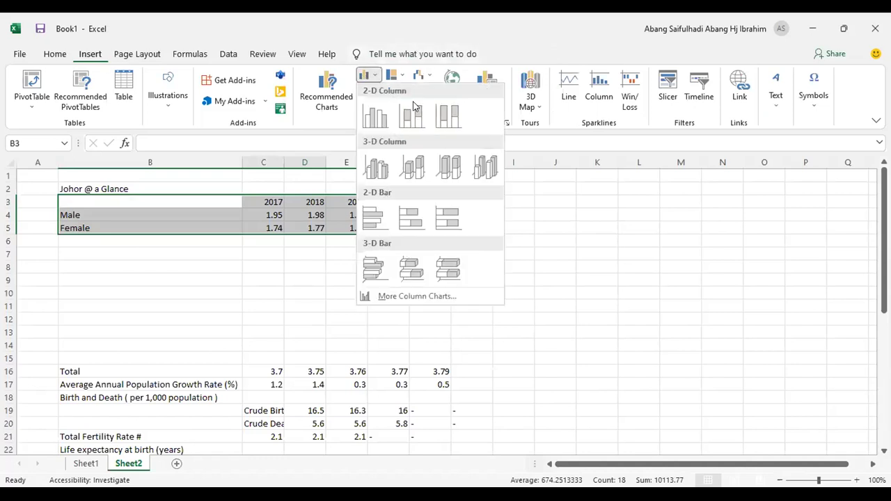
{"action": "left_click", "coordinate": [375, 118]}
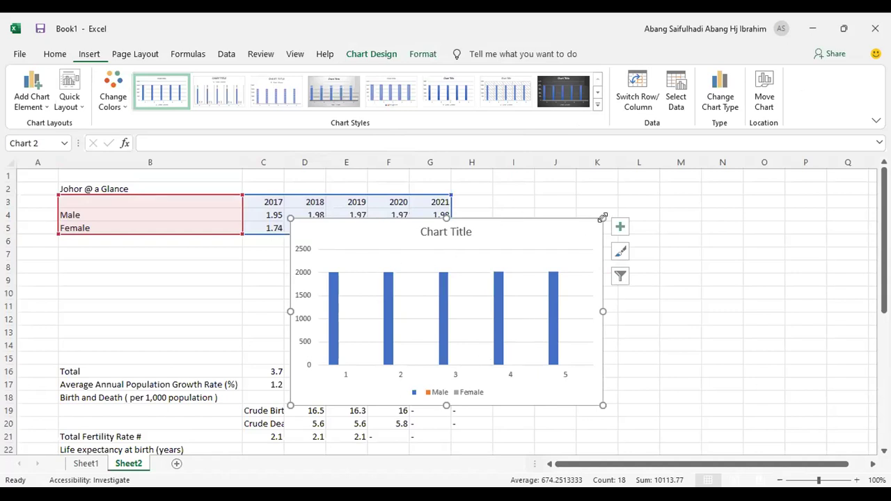
{"action": "left_click", "coordinate": [543, 196]}
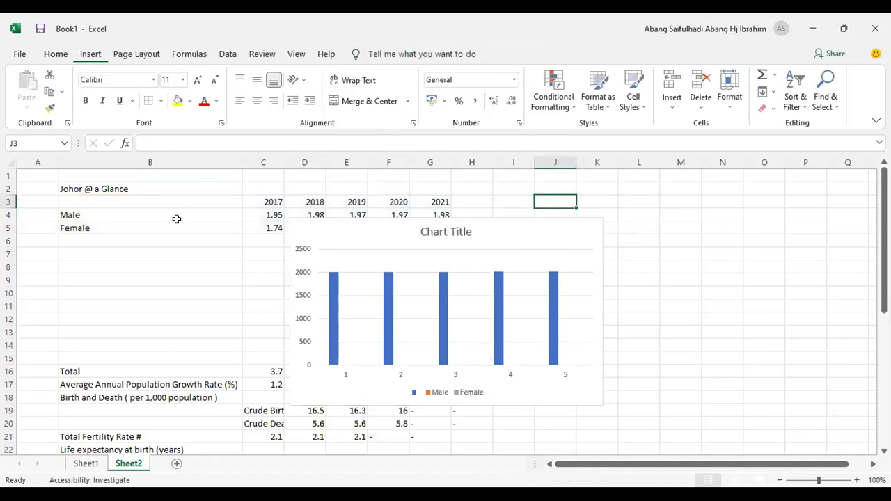
Step: Label the heading row by entering "Year" in cell B3
{"action": "left_click", "coordinate": [186, 197]}
{"action": "type", "text": "Year"}
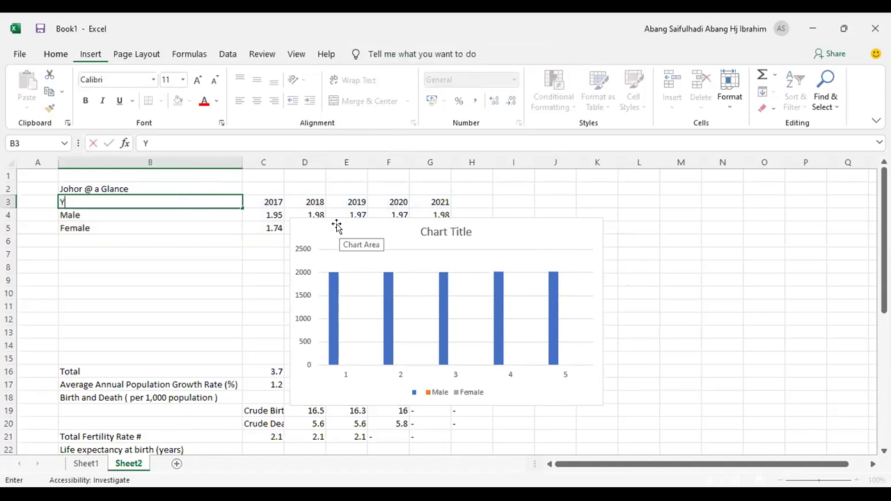
{"action": "left_click", "coordinate": [197, 266]}
Step: Move the column chart clear of the table to check its source data in B3:G5, and delete the chart
{"action": "left_click", "coordinate": [432, 300]}
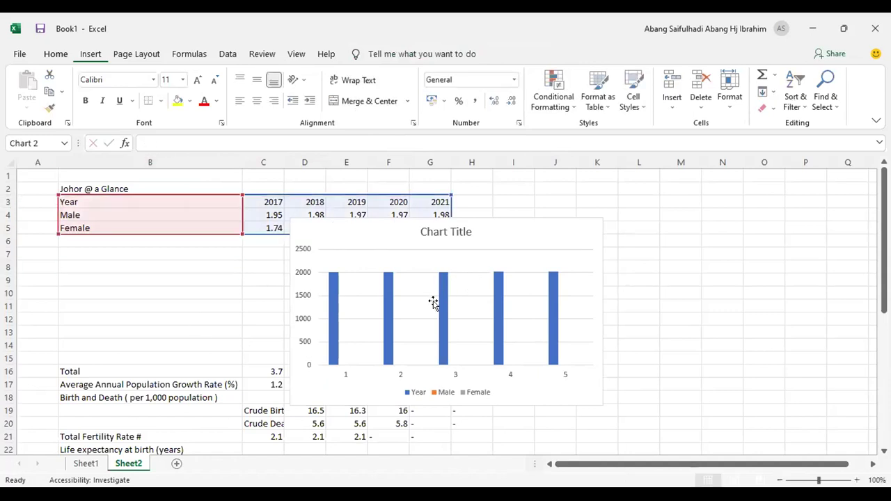
{"action": "left_click", "coordinate": [407, 392]}
{"action": "left_click", "coordinate": [538, 215]}
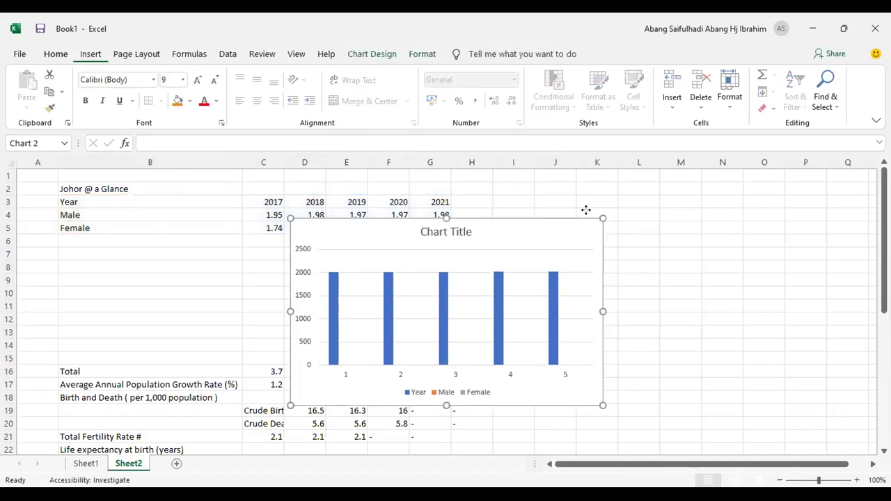
{"action": "left_click_drag", "start_coordinate": [537, 213], "coordinate": [801, 196]}
{"action": "left_click", "coordinate": [270, 213]}
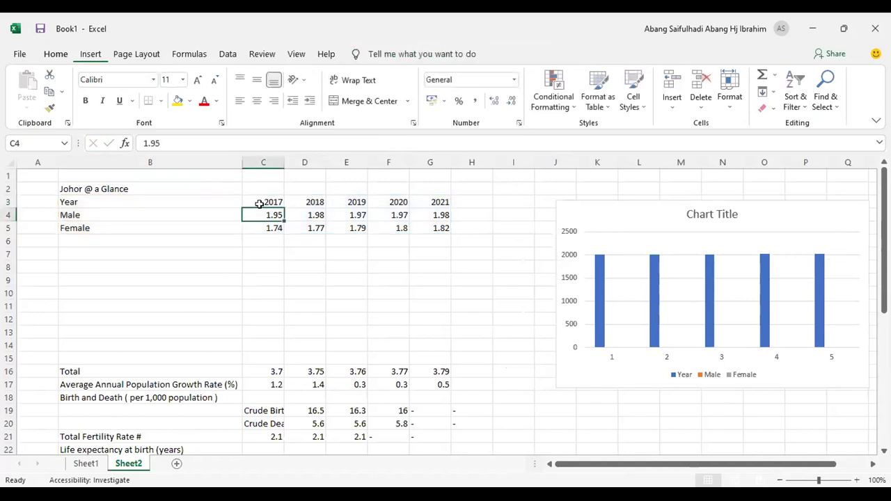
{"action": "left_click_drag", "start_coordinate": [160, 202], "coordinate": [439, 230]}
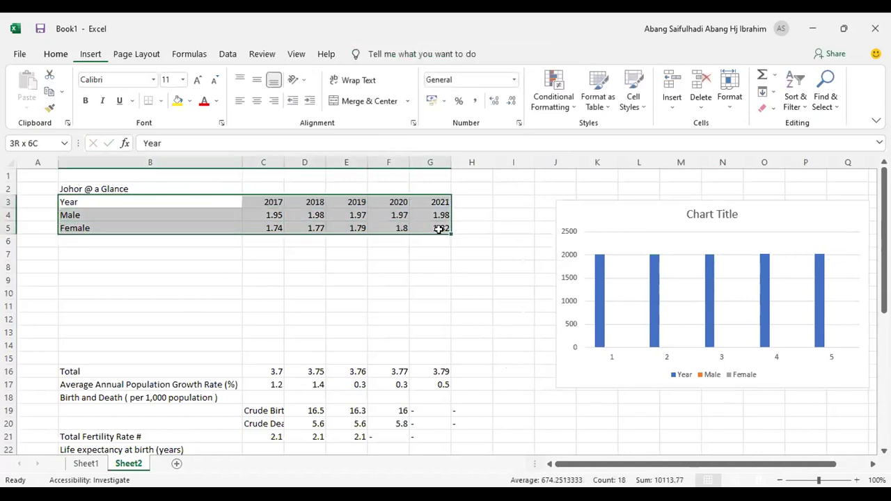
{"action": "left_click", "coordinate": [623, 255]}
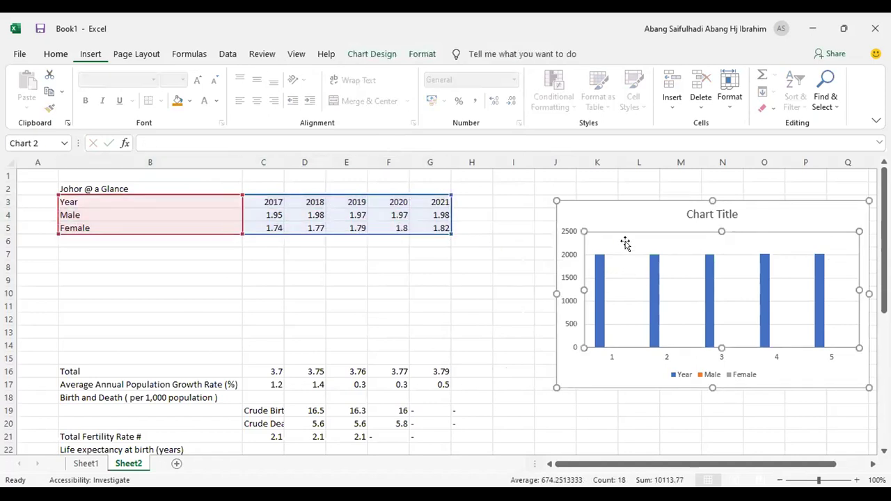
{"action": "left_click", "coordinate": [631, 202]}
{"action": "key", "text": "Delete"}
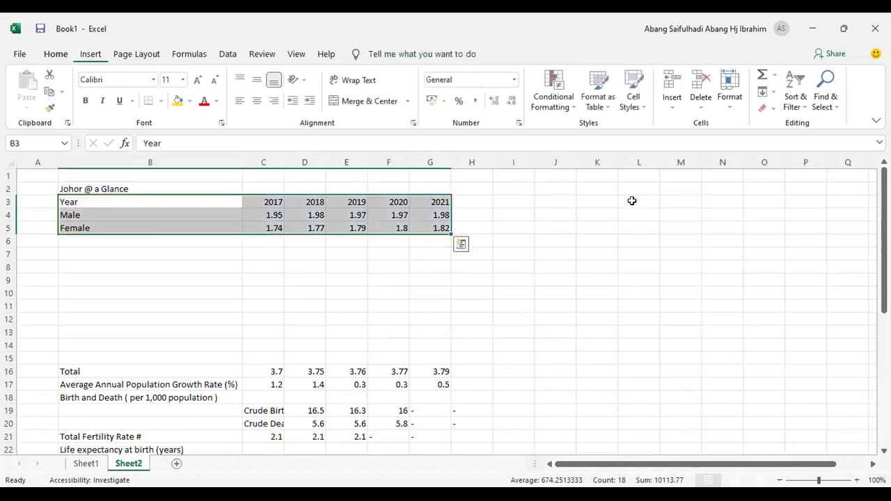
Step: Format the year headings 2017 to 2021 in C3:G3 as Text
{"action": "left_click", "coordinate": [338, 213]}
{"action": "left_click_drag", "start_coordinate": [105, 199], "coordinate": [424, 218]}
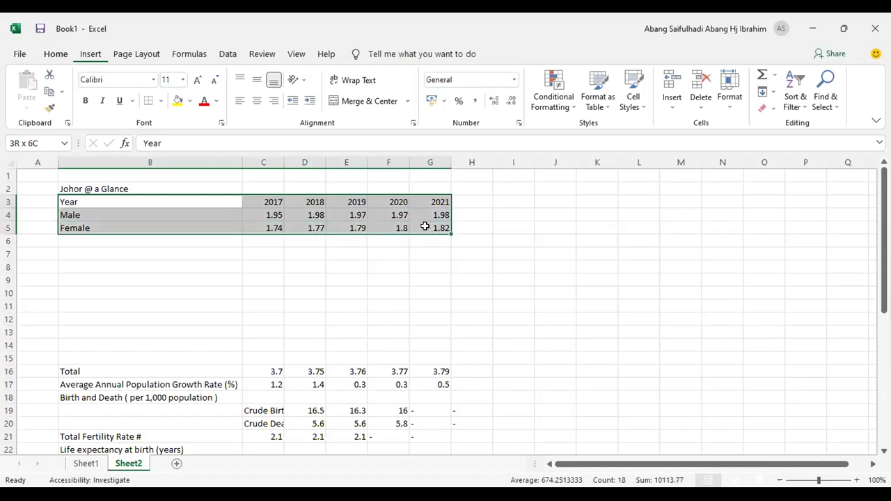
{"action": "left_click_drag", "start_coordinate": [269, 203], "coordinate": [445, 201]}
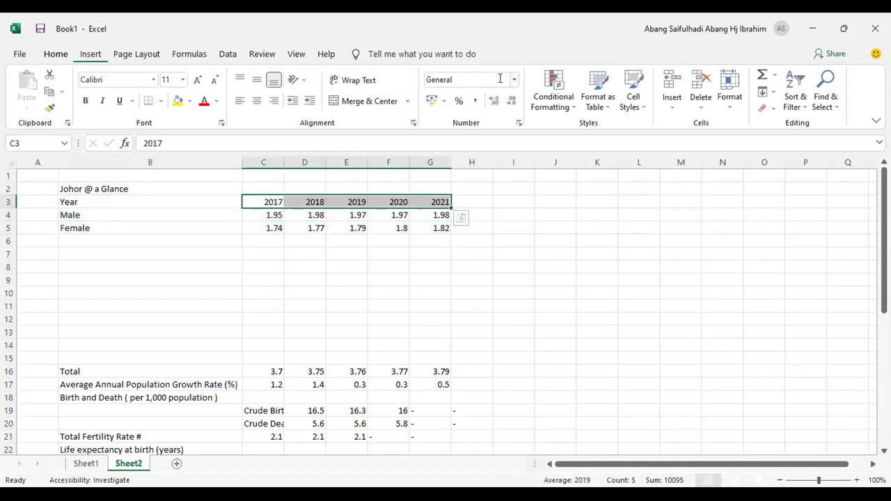
{"action": "left_click", "coordinate": [503, 80]}
{"action": "left_click", "coordinate": [514, 80]}
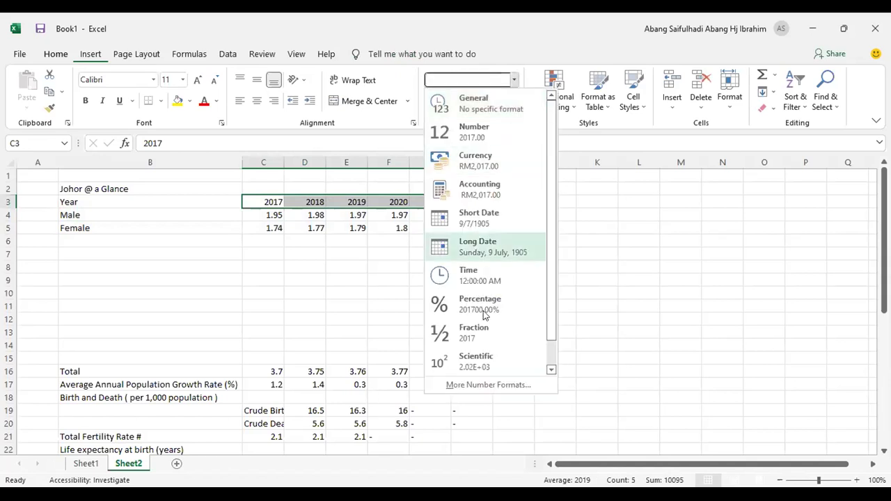
{"action": "scroll", "coordinate": [497, 314], "scroll_direction": "down", "scroll_amount": 1}
{"action": "left_click", "coordinate": [468, 363]}
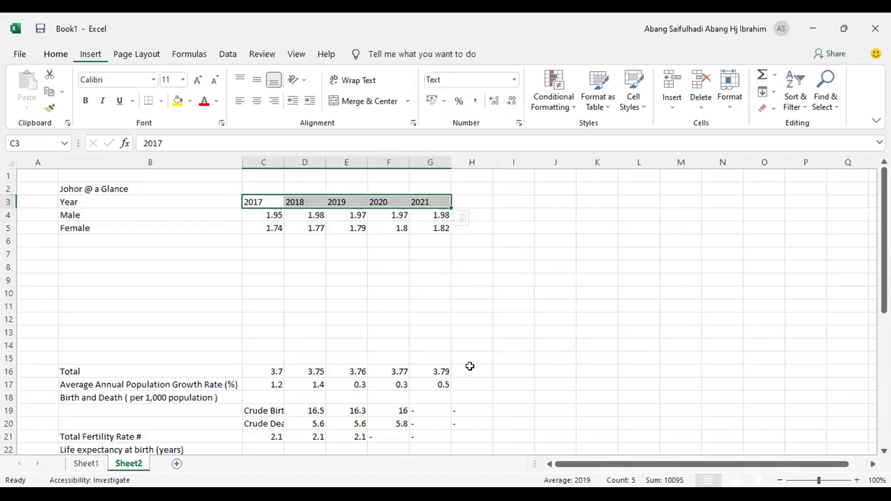
{"action": "left_click", "coordinate": [513, 292]}
Step: Insert a 2-D clustered column chart from the year, Male and Female data in B3:G5
{"action": "left_click_drag", "start_coordinate": [153, 198], "coordinate": [437, 227]}
{"action": "left_click", "coordinate": [90, 54]}
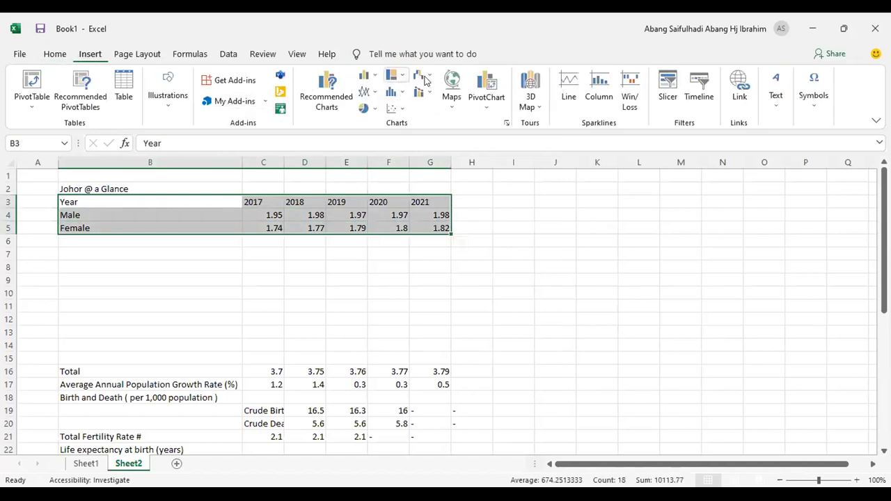
{"action": "left_click", "coordinate": [372, 79]}
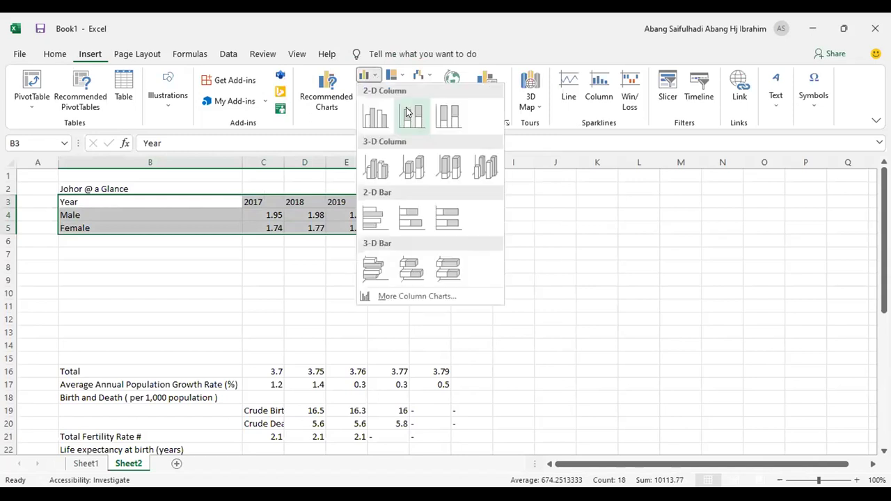
{"action": "left_click", "coordinate": [378, 120]}
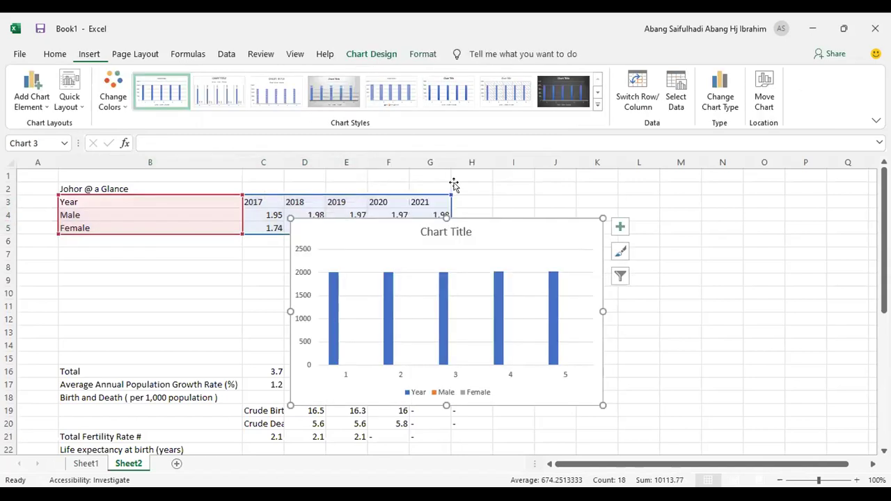
Step: Exclude the Year series from the chart's data source, keeping only the Male and Female series
{"action": "left_click", "coordinate": [408, 391]}
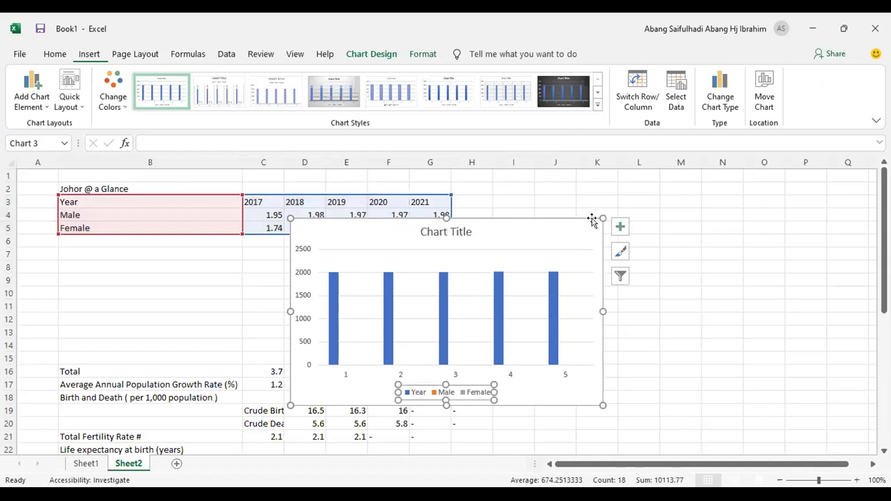
{"action": "left_click", "coordinate": [386, 318]}
{"action": "left_click", "coordinate": [465, 250]}
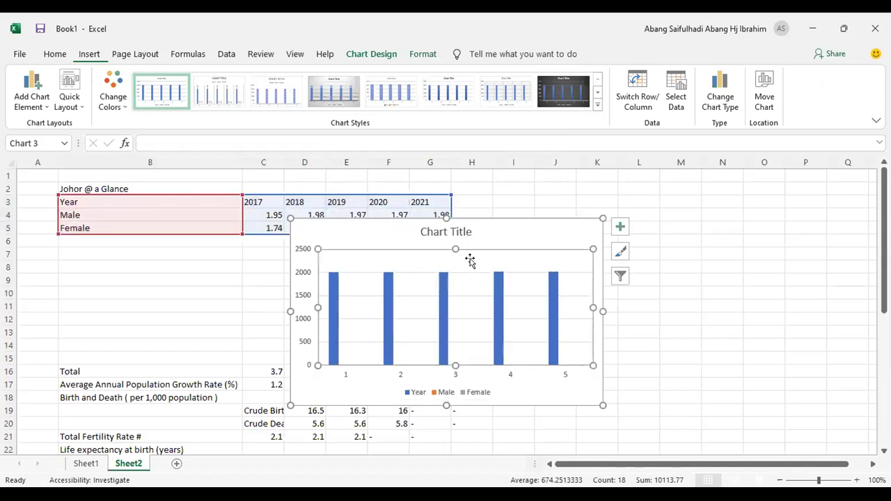
{"action": "double_click", "coordinate": [474, 248]}
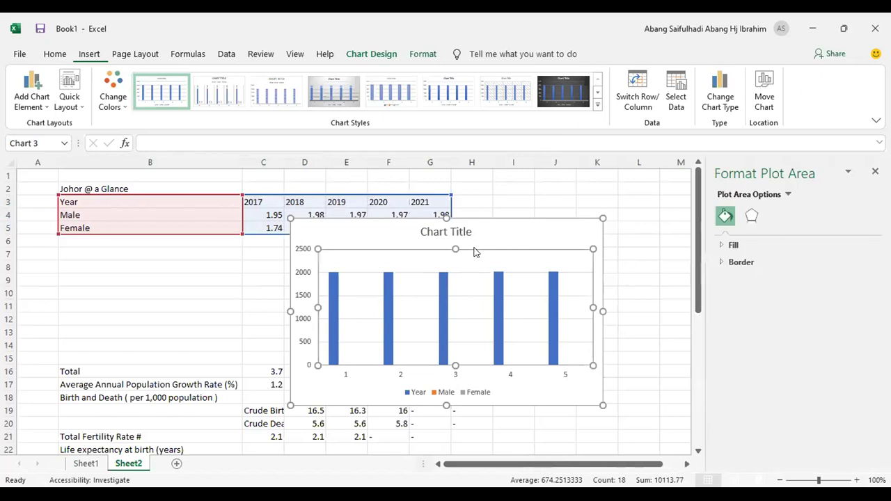
{"action": "right_click", "coordinate": [475, 252]}
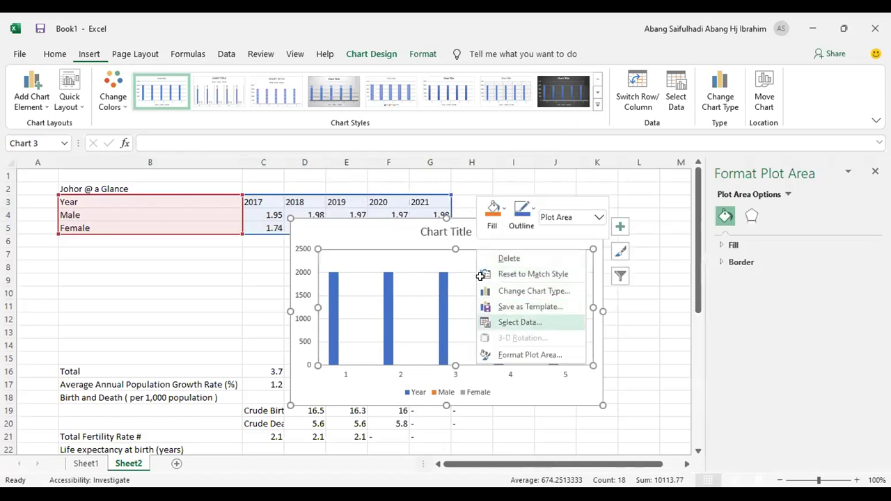
{"action": "left_click", "coordinate": [533, 323]}
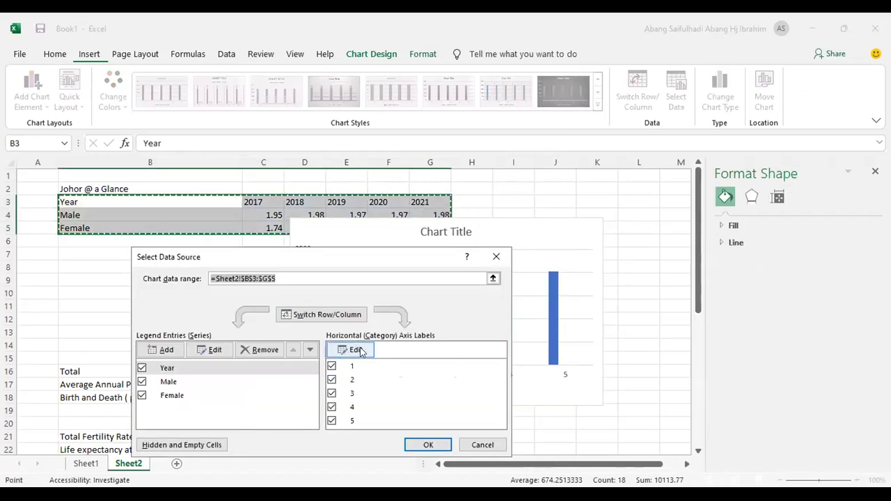
{"action": "left_click", "coordinate": [159, 371]}
{"action": "left_click", "coordinate": [142, 368]}
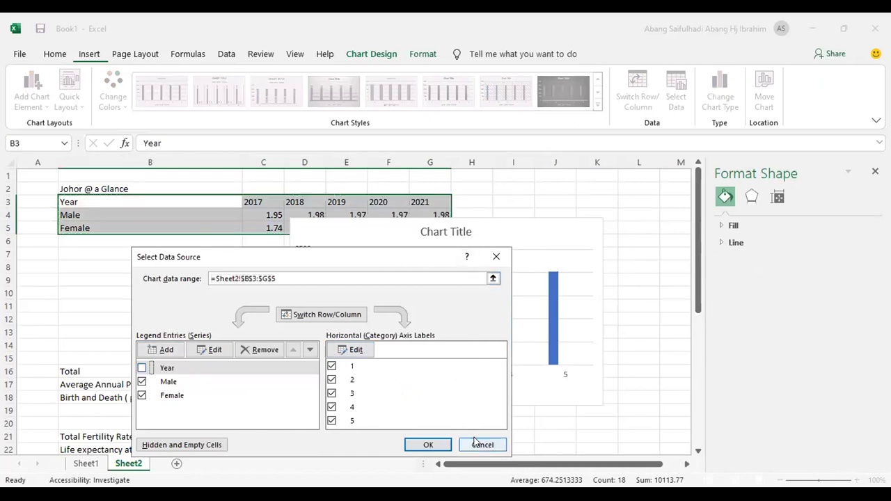
{"action": "left_click", "coordinate": [426, 445]}
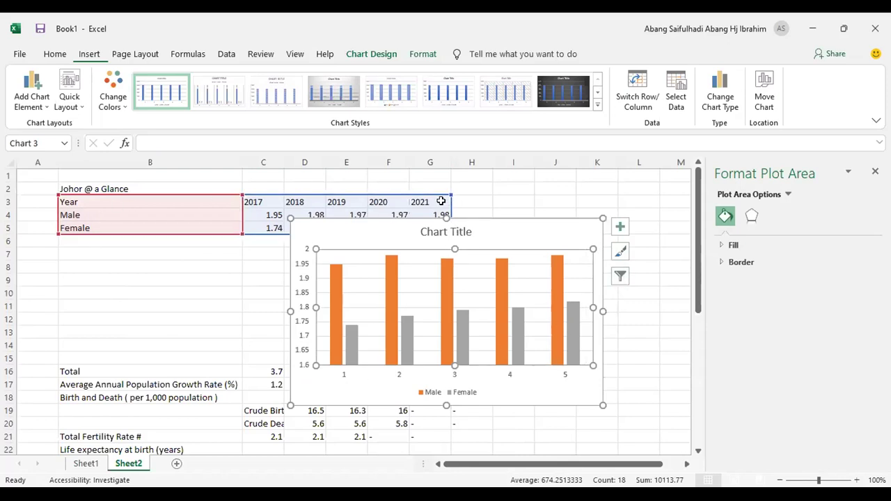
Step: Close the formatting pane and move the chart clear of the table, over columns J to P starting at row 3
{"action": "left_click_drag", "start_coordinate": [495, 216], "coordinate": [617, 193]}
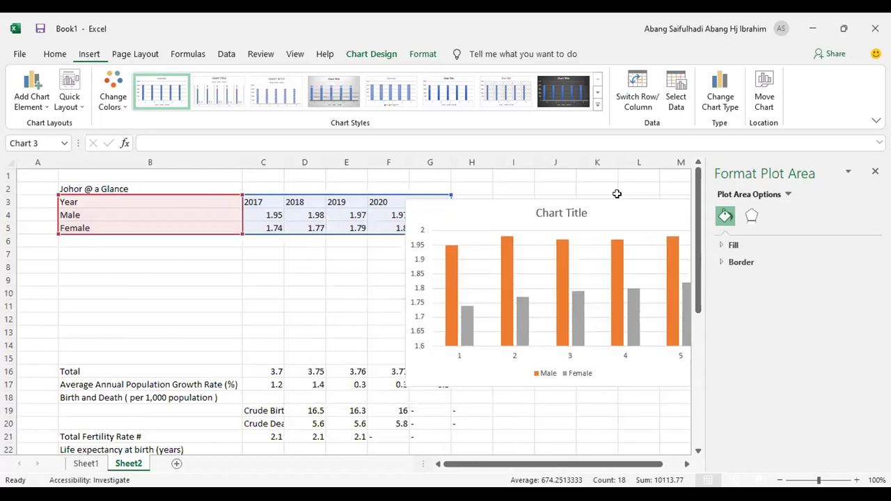
{"action": "left_click", "coordinate": [461, 357]}
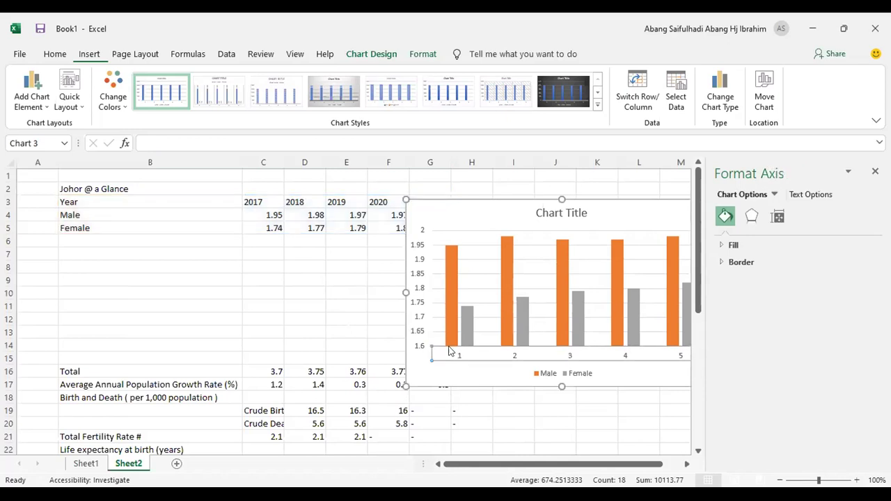
{"action": "left_click", "coordinate": [256, 202]}
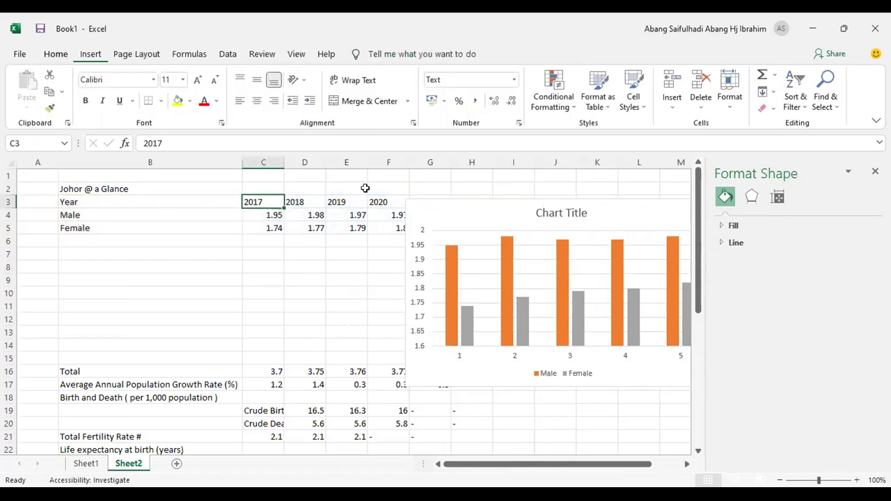
{"action": "left_click_drag", "start_coordinate": [602, 200], "coordinate": [556, 264]}
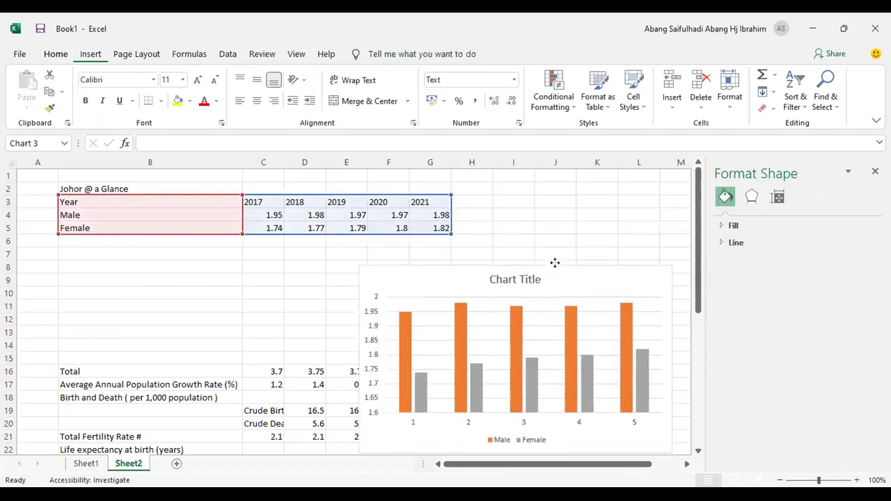
{"action": "key", "text": "ctrl+z"}
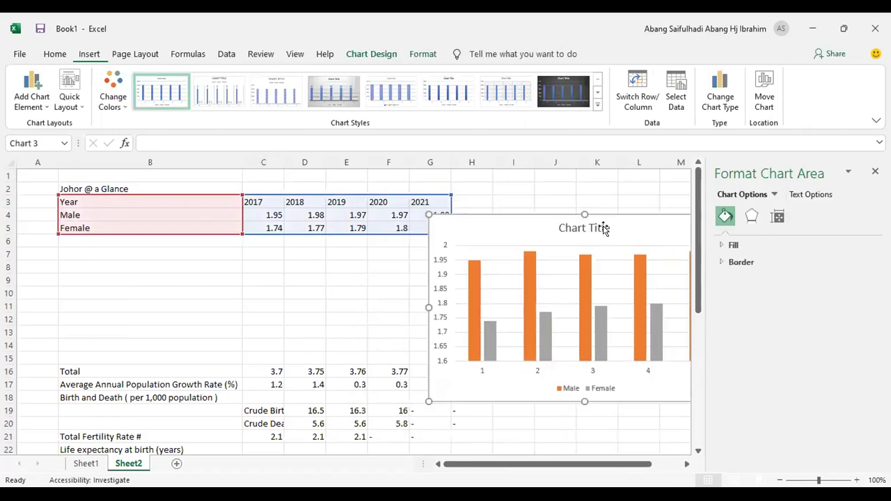
{"action": "left_click", "coordinate": [875, 171]}
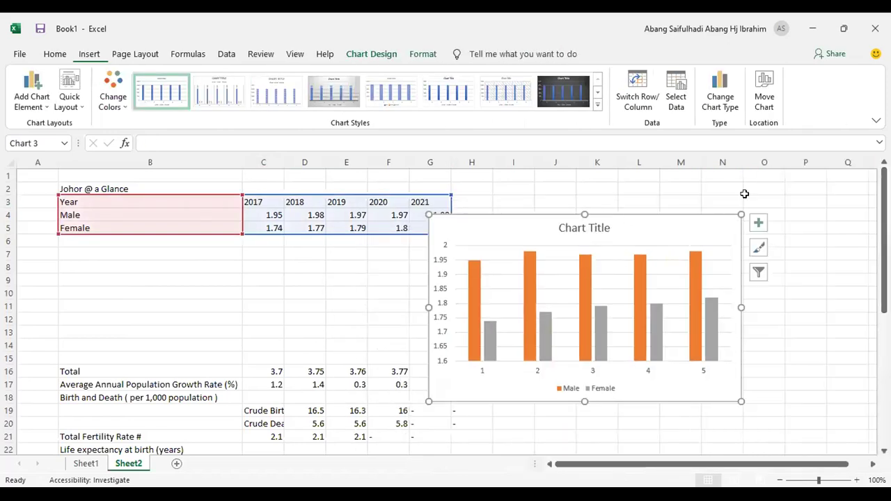
{"action": "left_click_drag", "start_coordinate": [682, 215], "coordinate": [790, 198]}
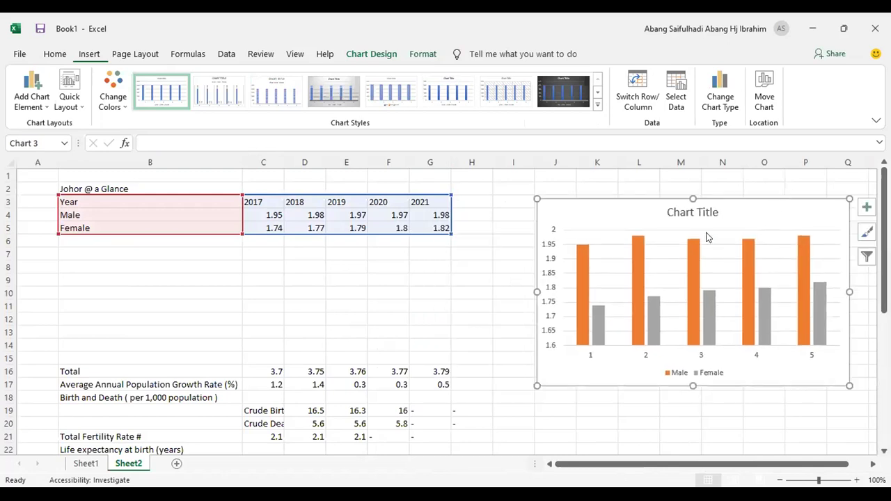
Step: Delete the chart's title and legend
{"action": "left_click", "coordinate": [696, 210]}
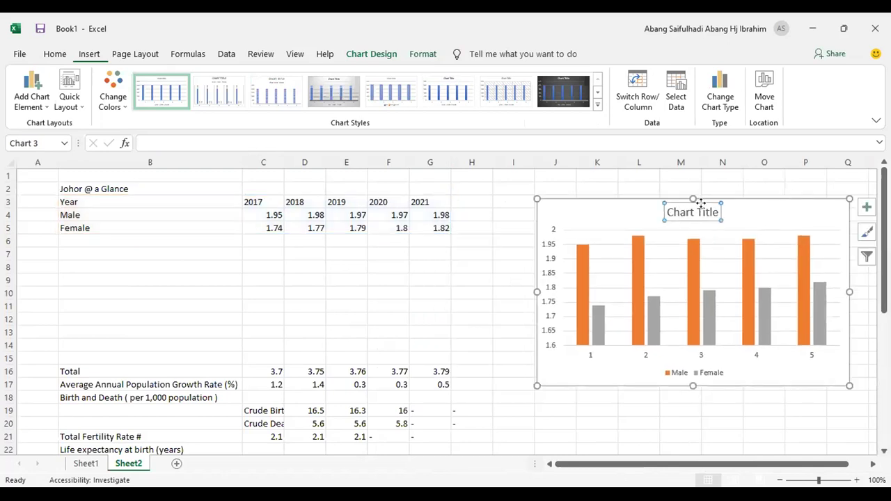
{"action": "key", "text": "Delete"}
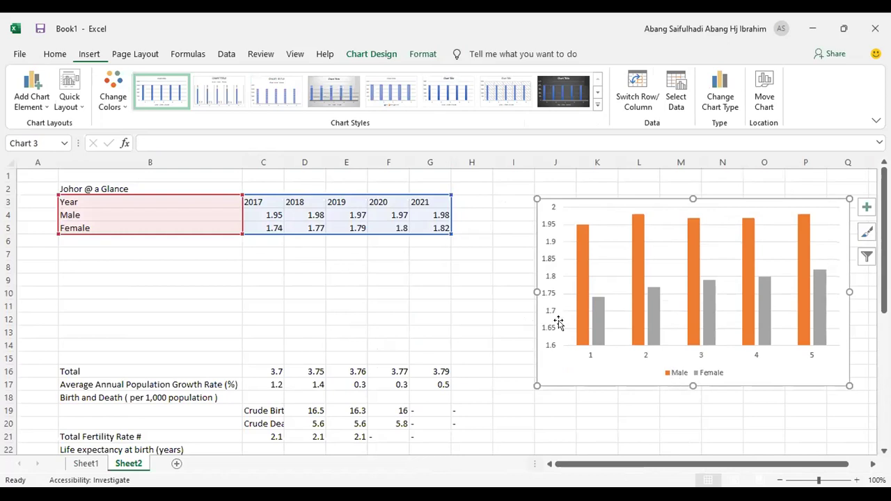
{"action": "left_click", "coordinate": [690, 377]}
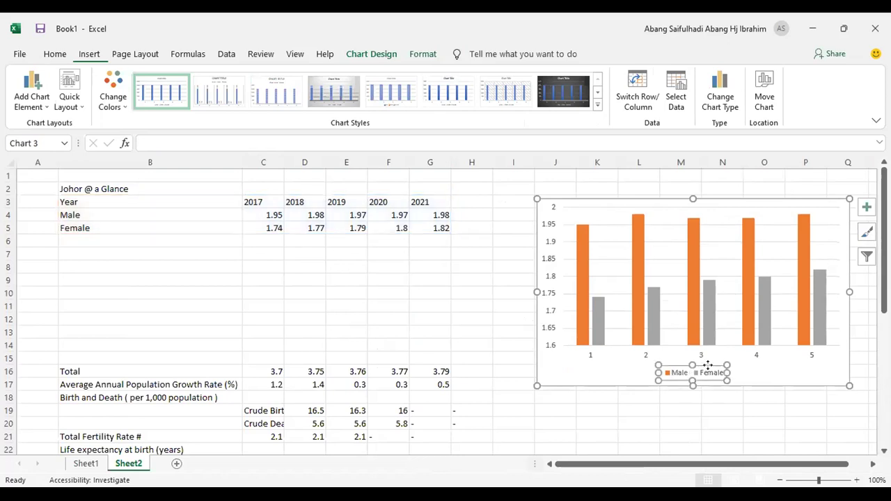
{"action": "key", "text": "Delete"}
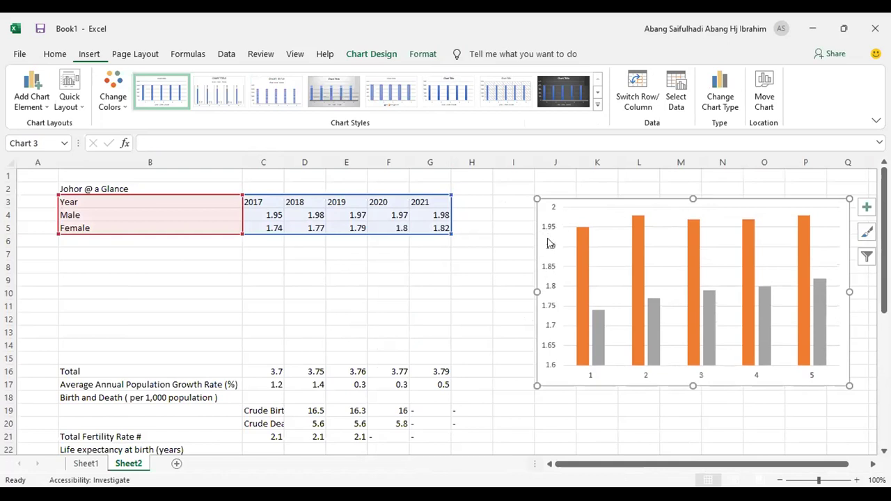
Step: Remove the major horizontal gridlines from the column chart
{"action": "left_click", "coordinate": [549, 242]}
{"action": "left_click", "coordinate": [651, 330]}
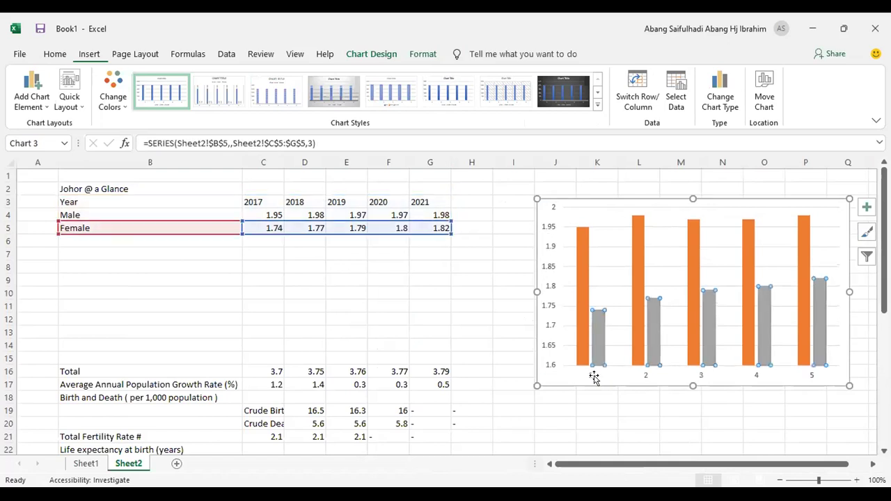
{"action": "left_click", "coordinate": [637, 265]}
{"action": "left_click", "coordinate": [658, 223]}
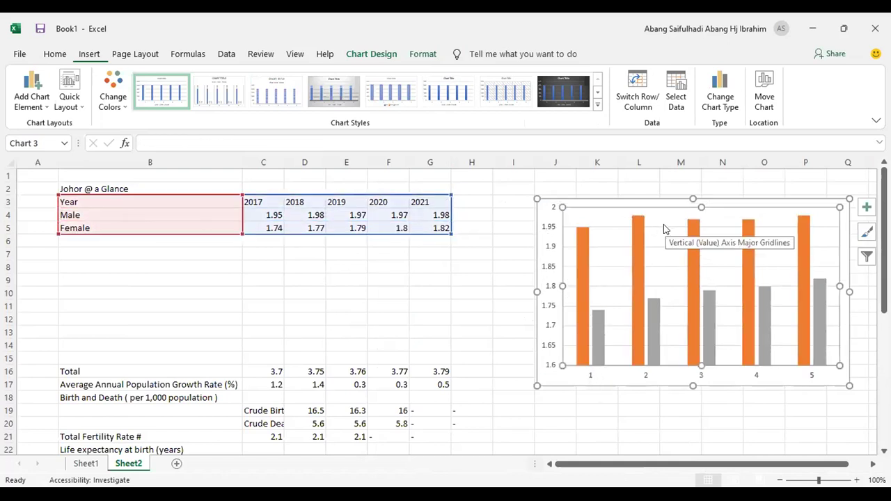
{"action": "left_click", "coordinate": [663, 228]}
{"action": "left_click", "coordinate": [672, 221]}
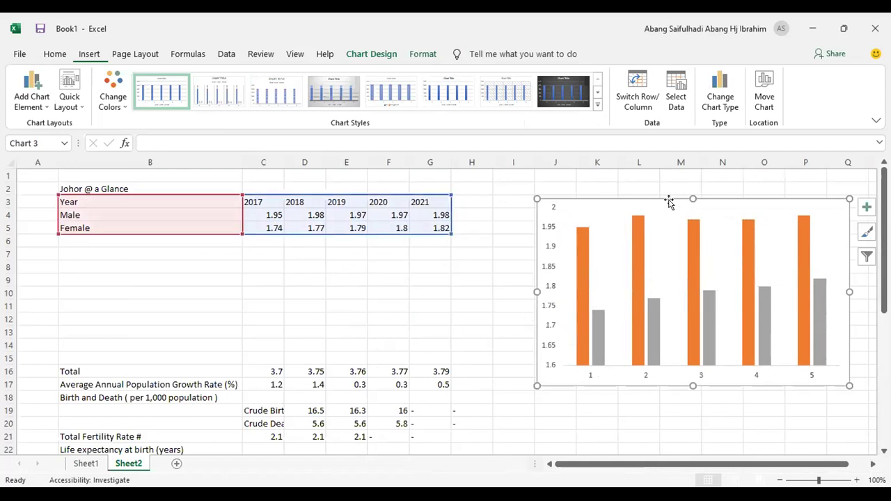
Step: Add data labels to both the Male and Female series in the column chart
{"action": "left_click", "coordinate": [585, 256]}
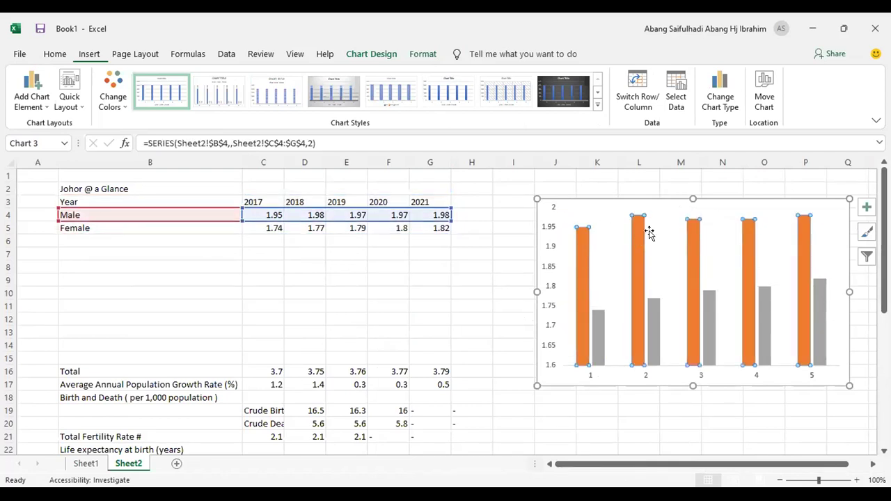
{"action": "left_click", "coordinate": [668, 218]}
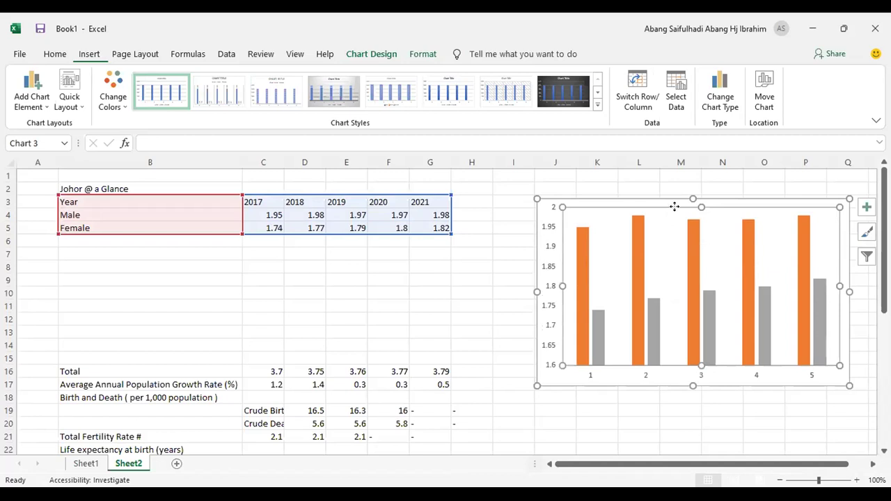
{"action": "right_click", "coordinate": [674, 211]}
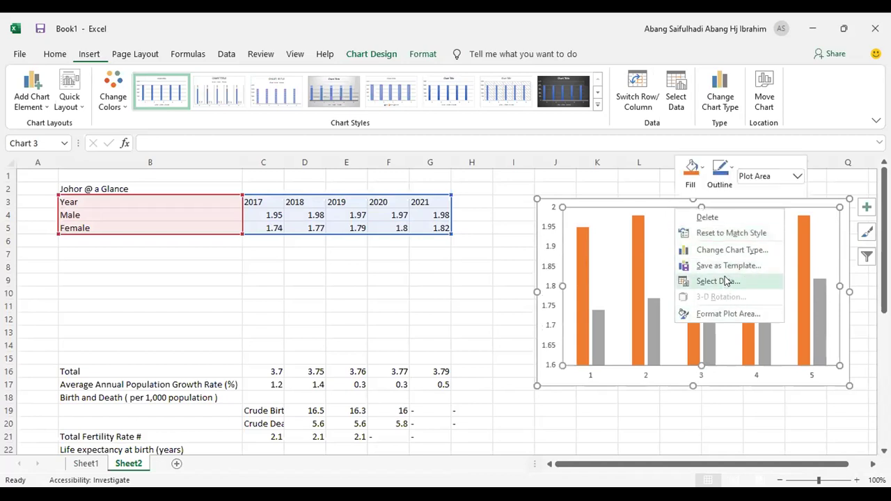
{"action": "left_click", "coordinate": [579, 257]}
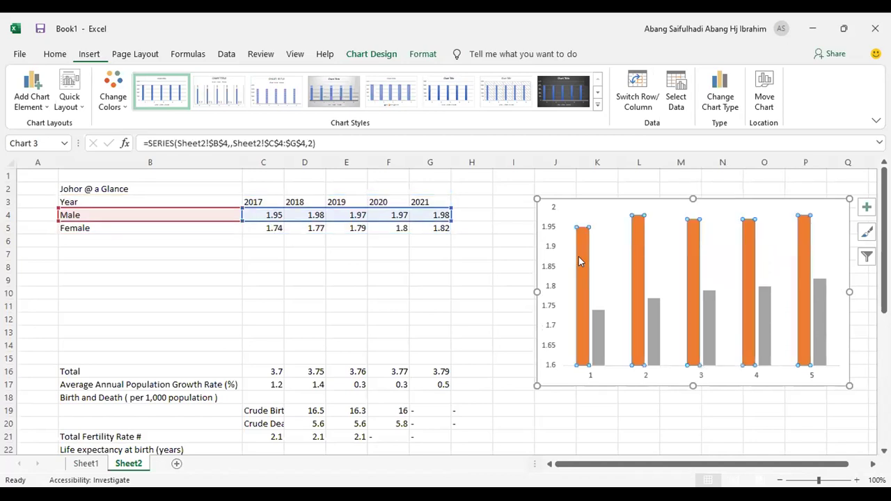
{"action": "right_click", "coordinate": [579, 257]}
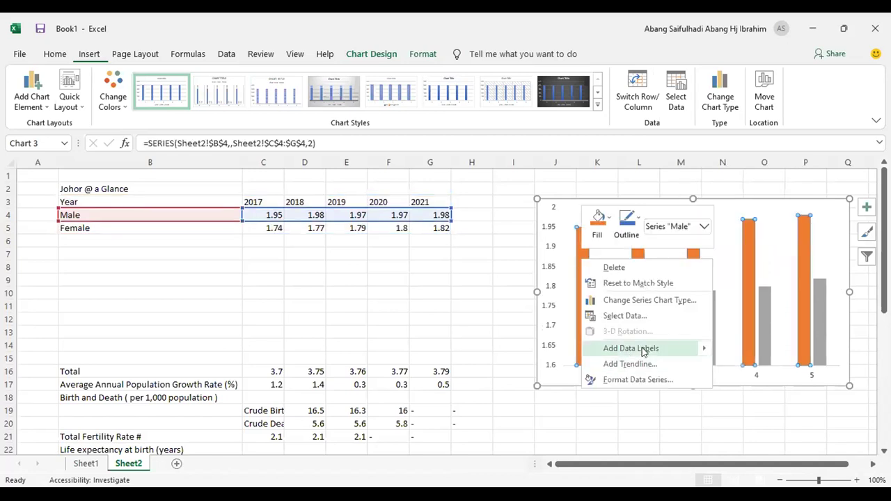
{"action": "left_click", "coordinate": [658, 351]}
{"action": "left_click", "coordinate": [597, 319]}
{"action": "right_click", "coordinate": [599, 321]}
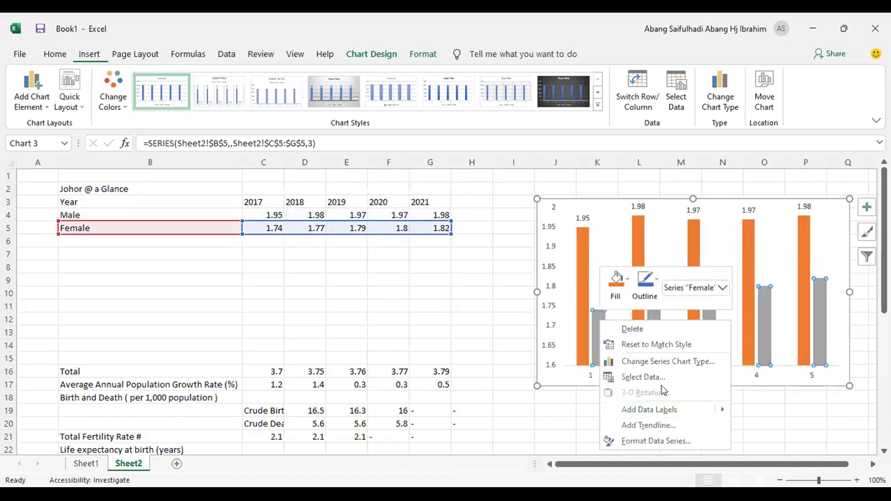
{"action": "left_click", "coordinate": [707, 414]}
{"action": "left_click", "coordinate": [709, 422]}
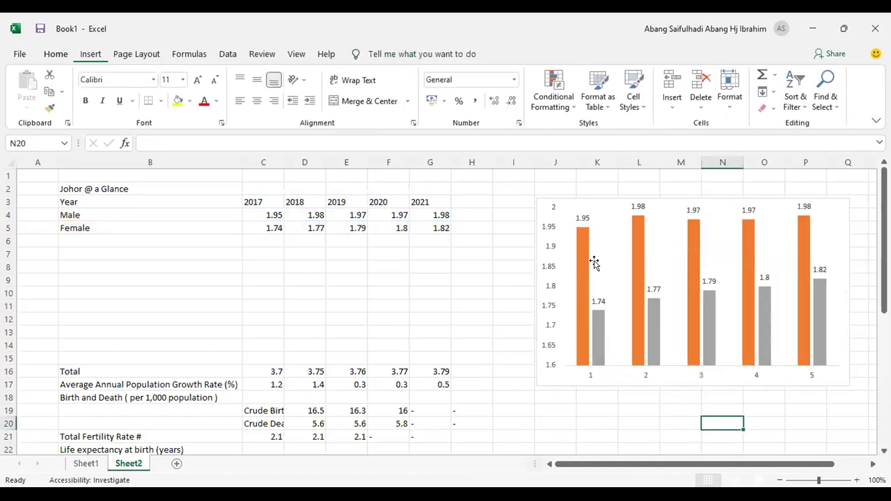
Step: Delete the vertical value axis from the Male and Female column chart
{"action": "left_click", "coordinate": [549, 240]}
{"action": "left_click", "coordinate": [550, 237]}
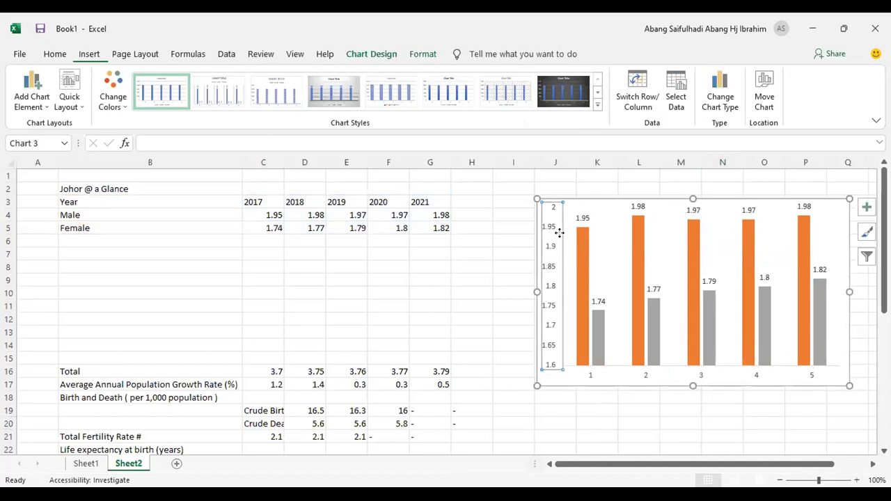
{"action": "key", "text": "Delete"}
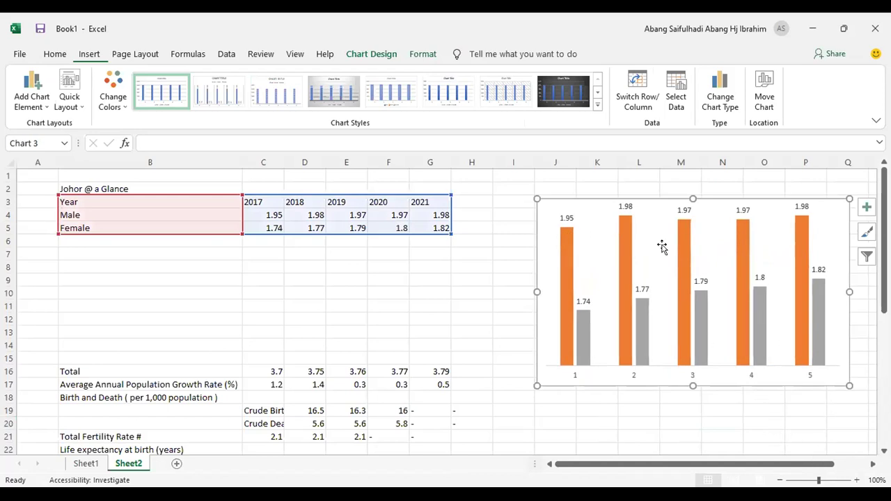
Step: Copy the whole column chart to the clipboard and switch to another window
{"action": "right_click", "coordinate": [662, 195]}
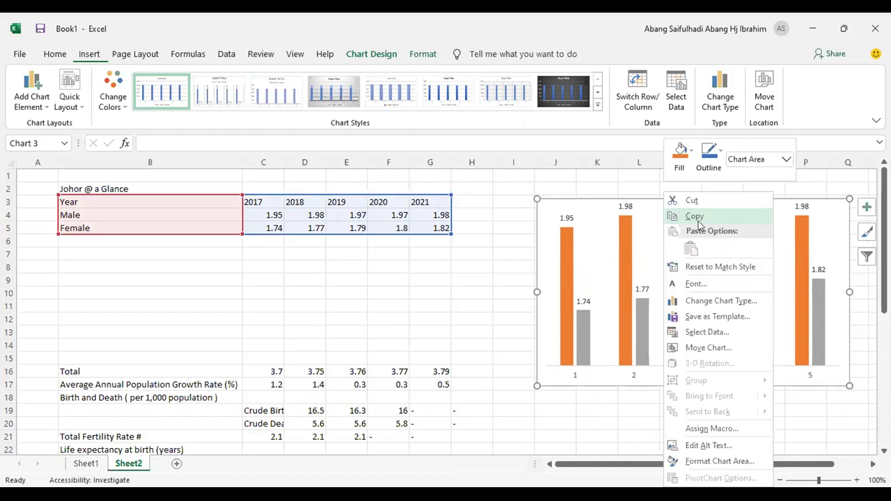
{"action": "left_click", "coordinate": [697, 216]}
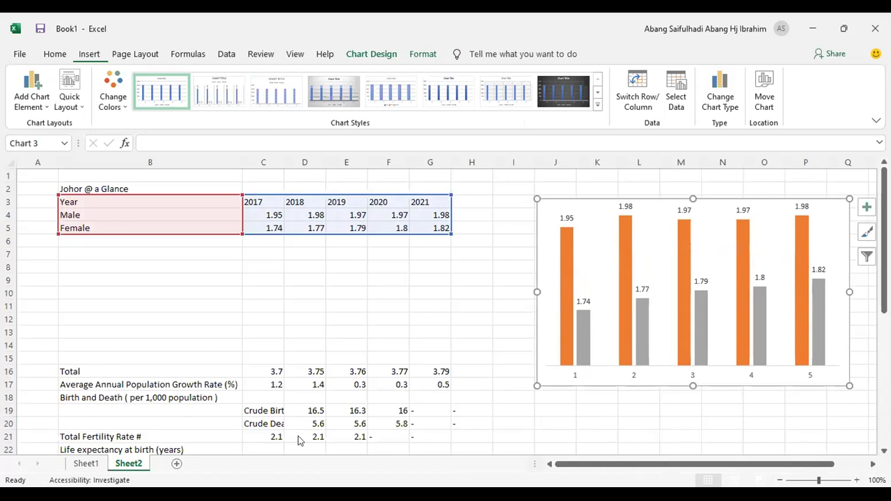
{"action": "key", "text": "alt+Tab"}
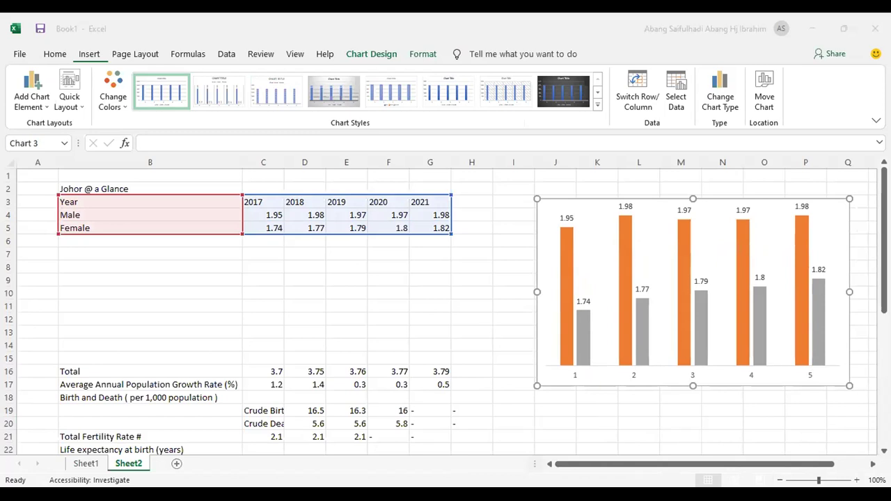
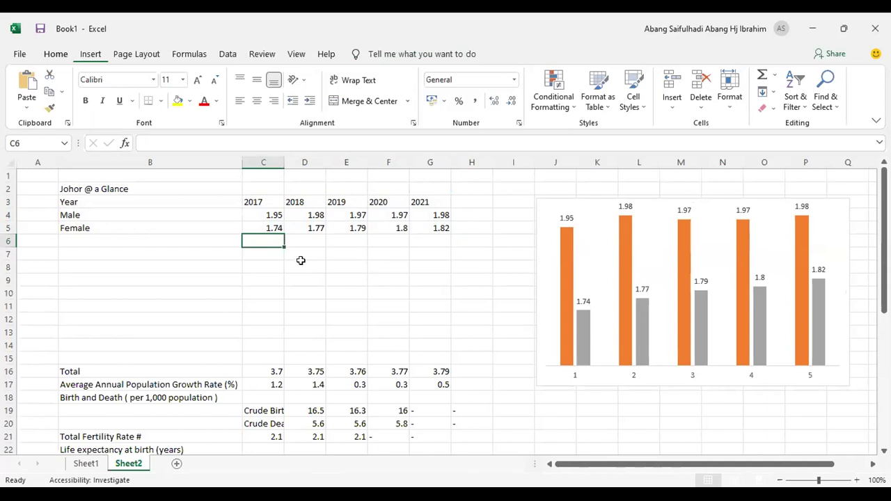
Step: Calculate the 2017 Male-to-Female ratio in C6 with =C4/C5 and fill the formula across to G6
{"action": "left_click", "coordinate": [271, 212]}
{"action": "left_click_drag", "start_coordinate": [272, 216], "coordinate": [271, 229]}
{"action": "left_click", "coordinate": [269, 252]}
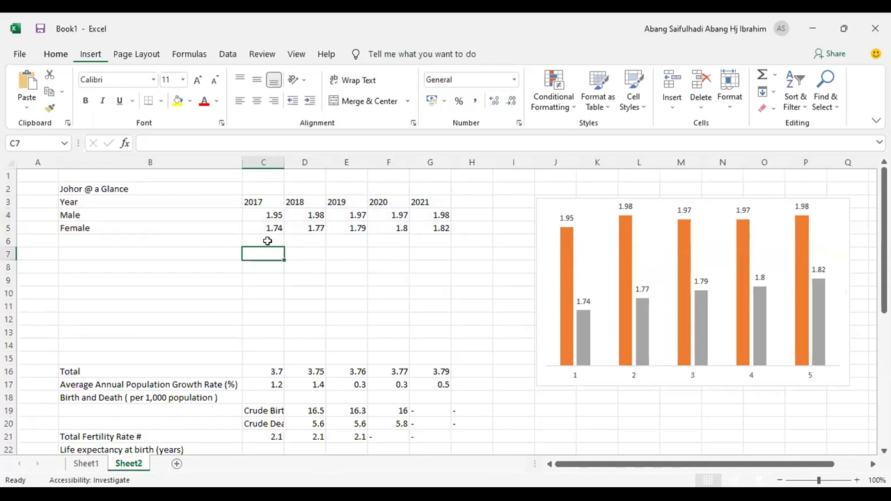
{"action": "left_click", "coordinate": [272, 237]}
{"action": "type", "text": "="}
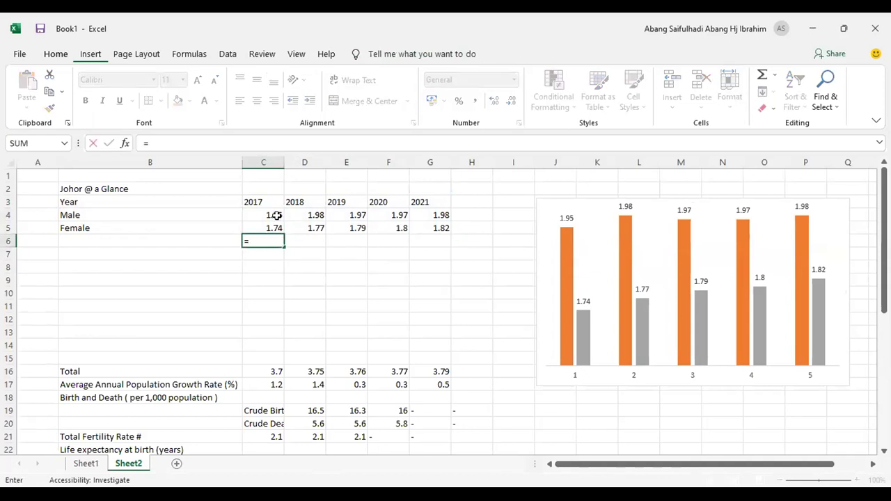
{"action": "left_click", "coordinate": [276, 215]}
{"action": "type", "text": "/"}
{"action": "left_click", "coordinate": [270, 229]}
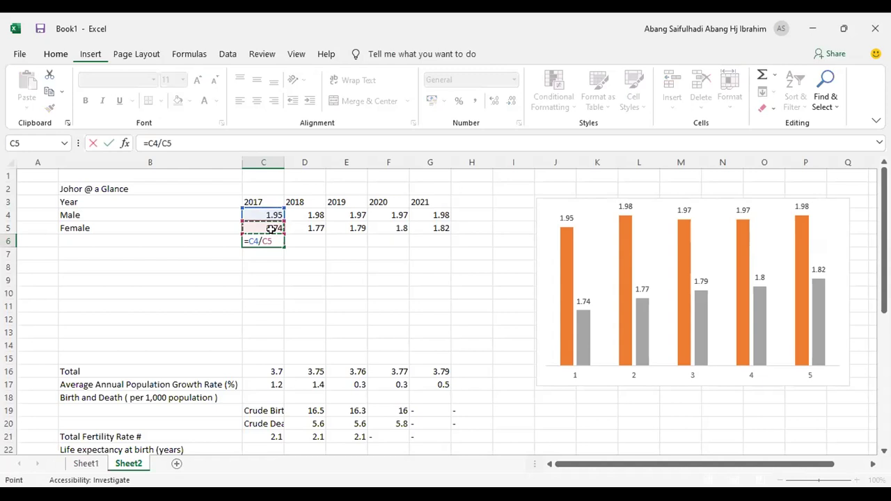
{"action": "key", "text": "Return"}
{"action": "left_click", "coordinate": [277, 244]}
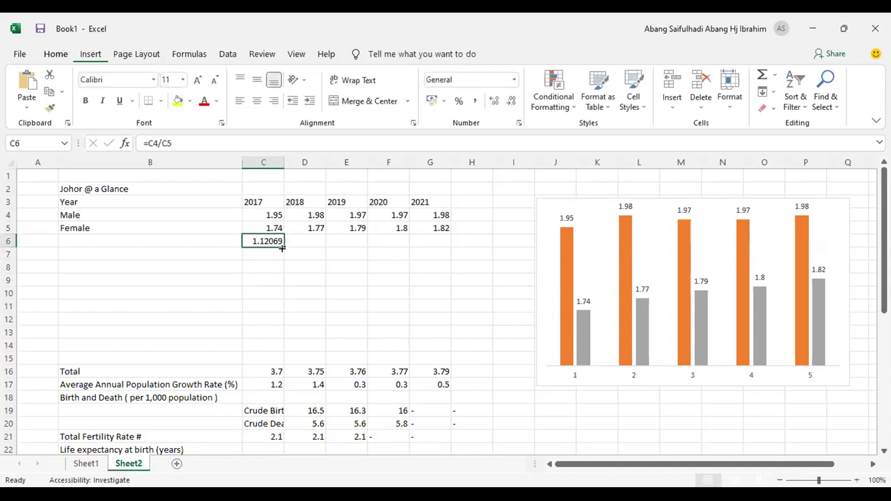
{"action": "left_click_drag", "start_coordinate": [284, 246], "coordinate": [447, 248]}
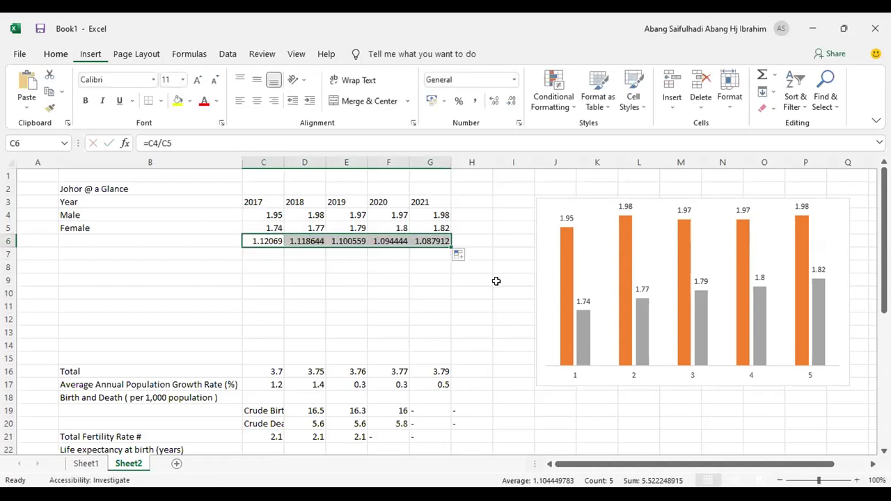
{"action": "left_click_drag", "start_coordinate": [274, 214], "coordinate": [441, 215]}
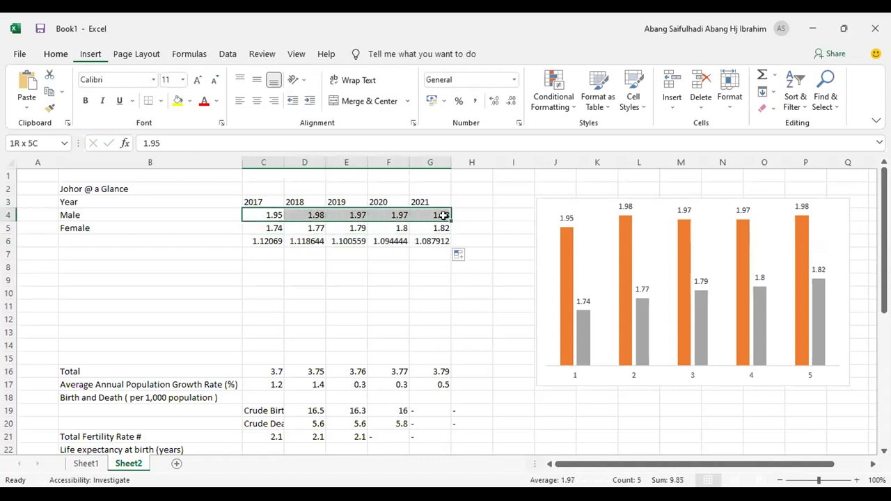
{"action": "left_click_drag", "start_coordinate": [274, 229], "coordinate": [479, 228]}
{"action": "left_click", "coordinate": [454, 228]}
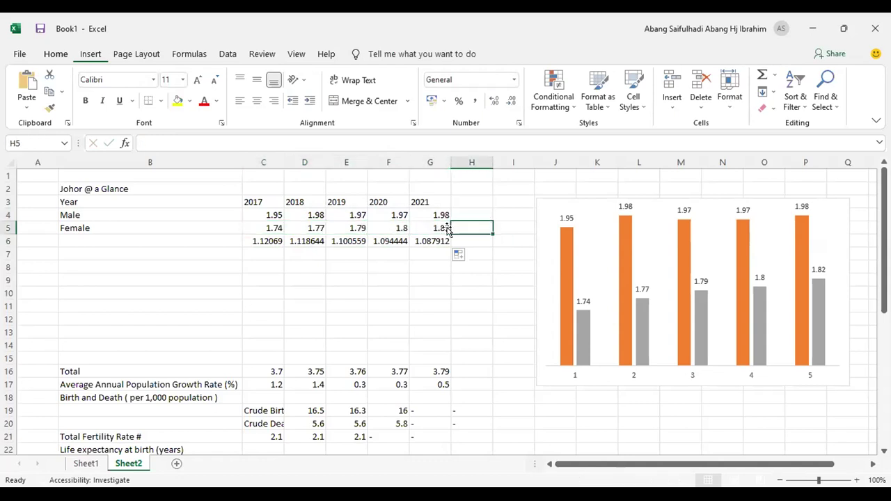
{"action": "left_click", "coordinate": [287, 228]}
Step: Reduce the ratios in C6:G6 to two decimal places
{"action": "left_click_drag", "start_coordinate": [259, 242], "coordinate": [425, 241]}
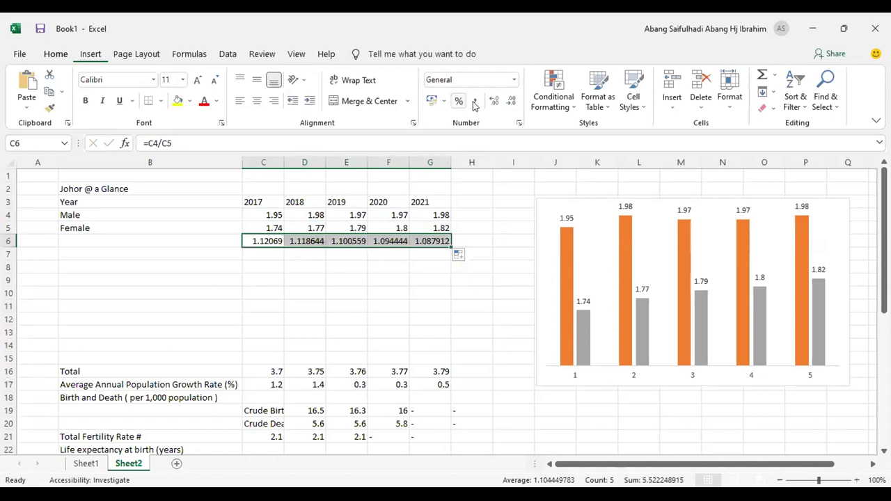
{"action": "left_click", "coordinate": [510, 103]}
{"action": "left_click", "coordinate": [511, 103]}
{"action": "left_click", "coordinate": [511, 103]}
{"action": "left_click", "coordinate": [510, 103]}
{"action": "left_click", "coordinate": [376, 283]}
Step: Compare the Male-to-Female ratios in row 6 across the years 2017 to 2021
{"action": "left_click_drag", "start_coordinate": [269, 240], "coordinate": [435, 239]}
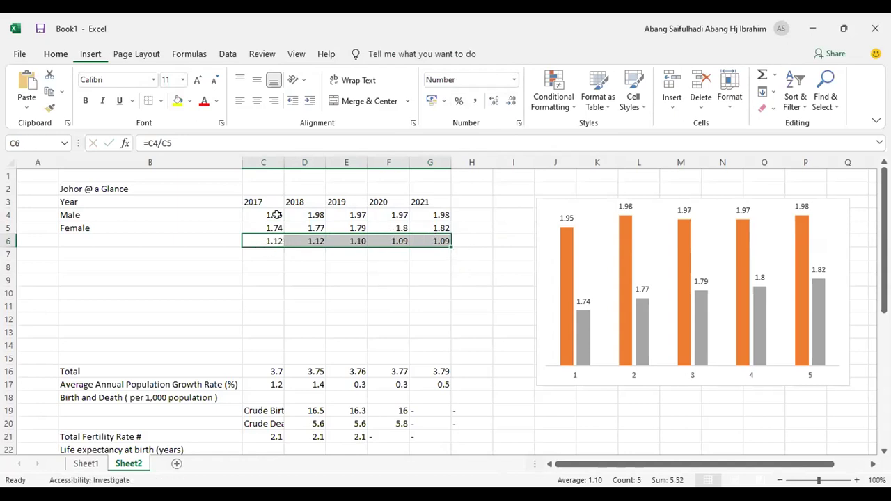
{"action": "left_click", "coordinate": [277, 215]}
{"action": "left_click", "coordinate": [437, 242]}
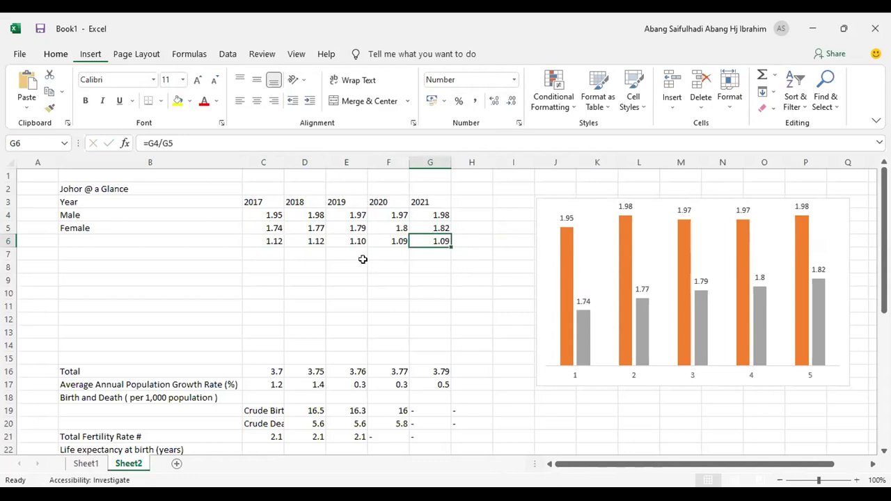
{"action": "left_click", "coordinate": [280, 264]}
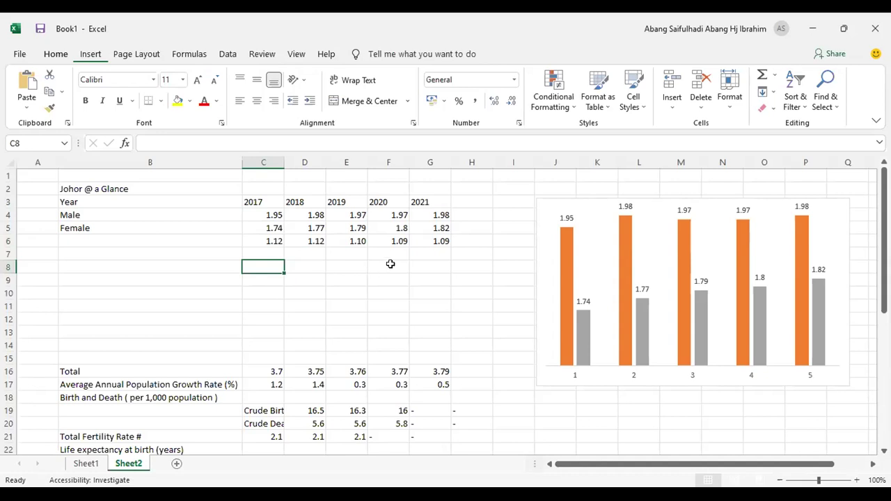
{"action": "left_click_drag", "start_coordinate": [395, 244], "coordinate": [437, 240]}
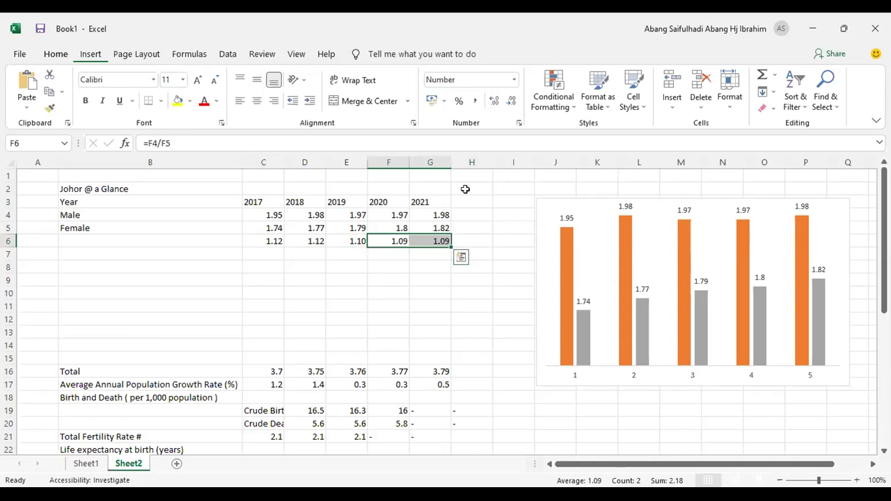
{"action": "left_click", "coordinate": [391, 266]}
{"action": "left_click", "coordinate": [396, 240]}
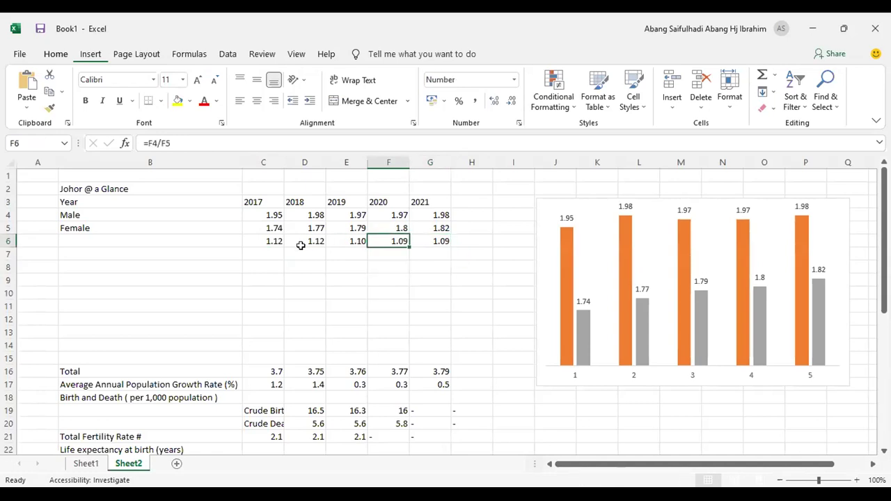
{"action": "left_click", "coordinate": [268, 240]}
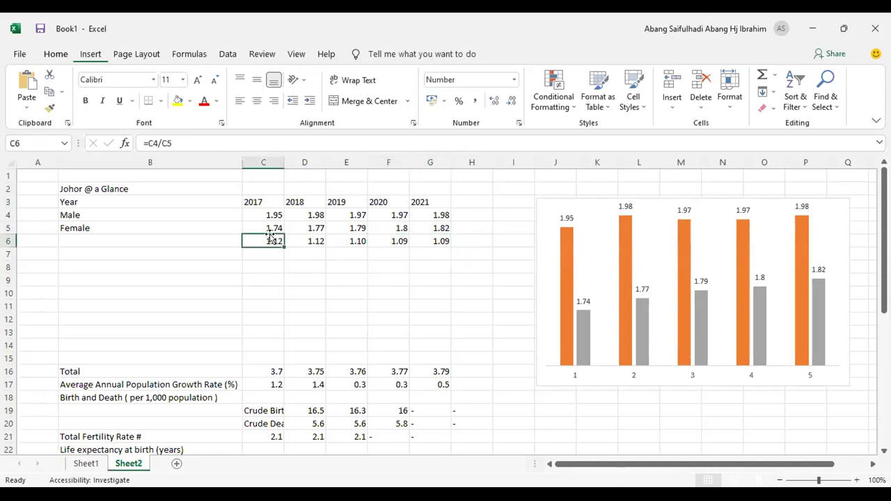
{"action": "left_click", "coordinate": [446, 241]}
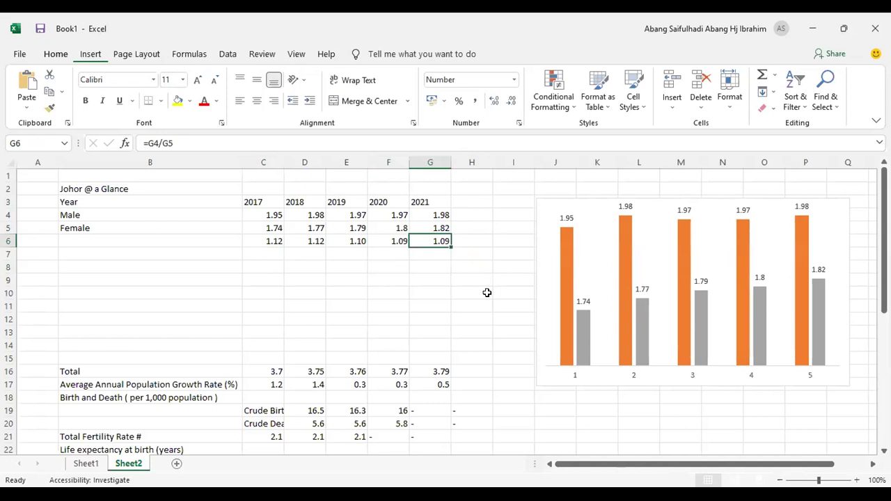
{"action": "left_click", "coordinate": [271, 240]}
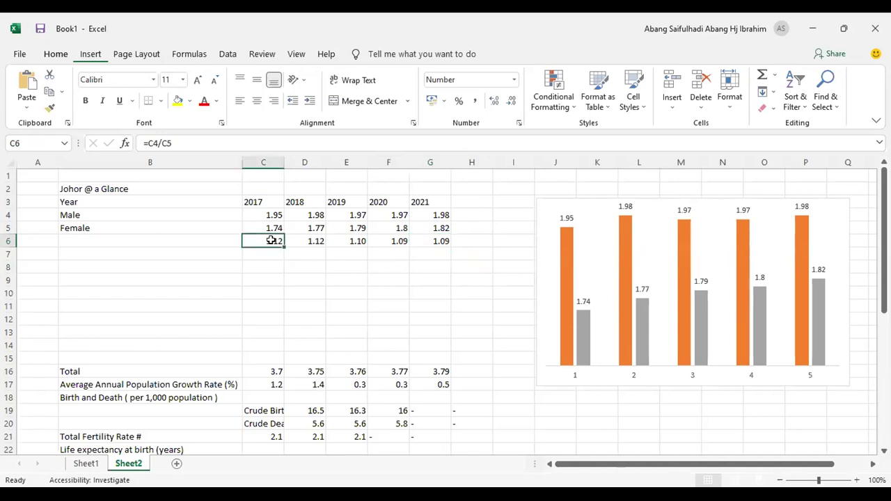
Step: Calculate the difference between the 2017 and 2021 ratios in H6 with =C6-G6
{"action": "left_click", "coordinate": [488, 241]}
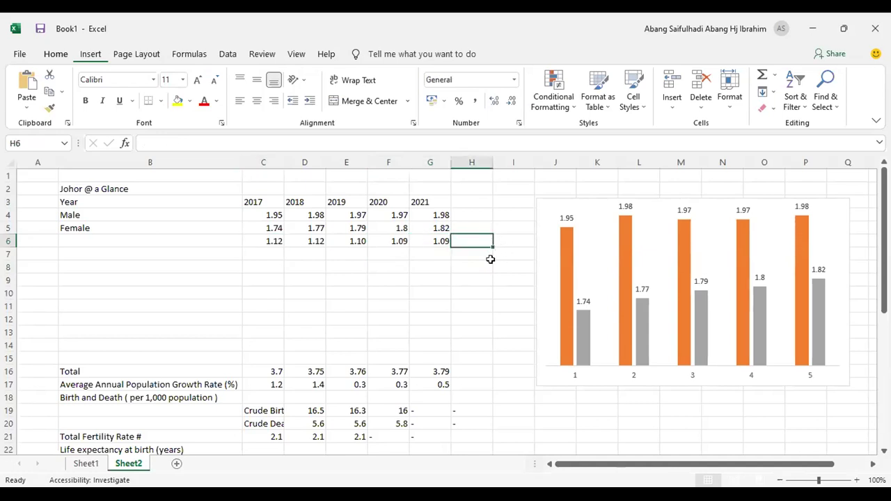
{"action": "type", "text": "="}
{"action": "left_click", "coordinate": [269, 240]}
{"action": "type", "text": "="}
{"action": "left_click", "coordinate": [438, 240]}
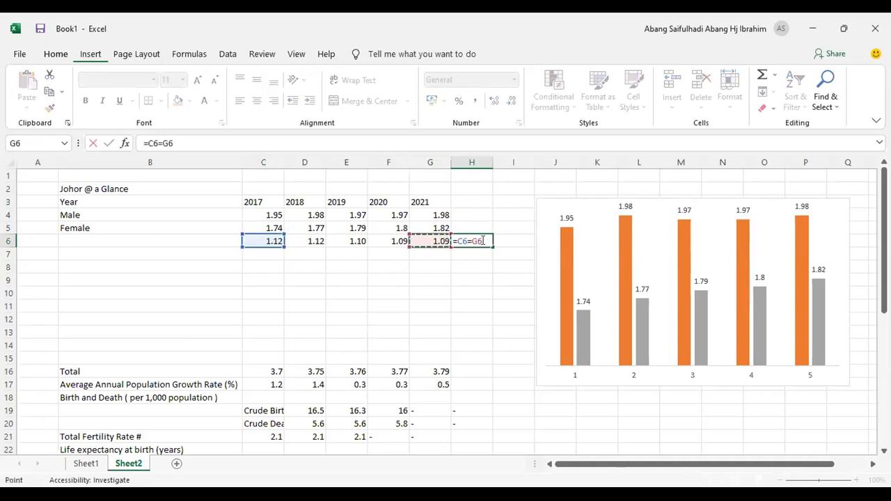
{"action": "left_click", "coordinate": [471, 240]}
{"action": "key", "text": "BackSpace"}
{"action": "type", "text": "-"}
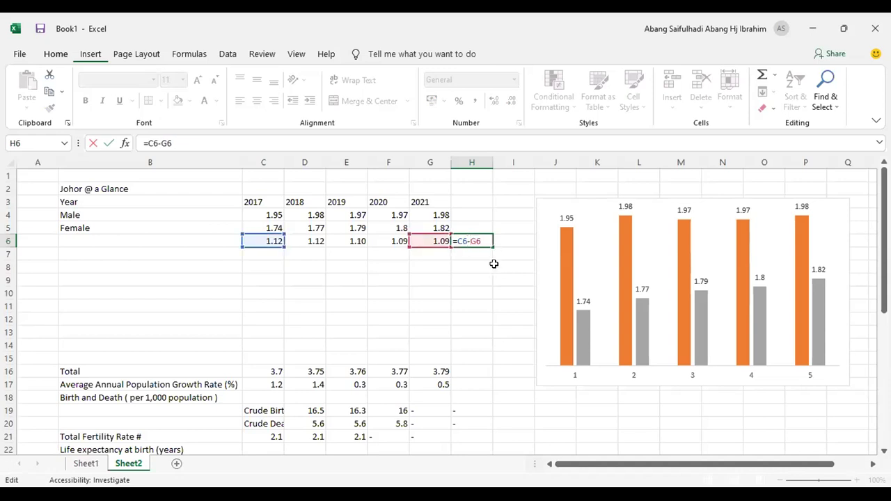
{"action": "key", "text": "Return"}
{"action": "left_click", "coordinate": [478, 239]}
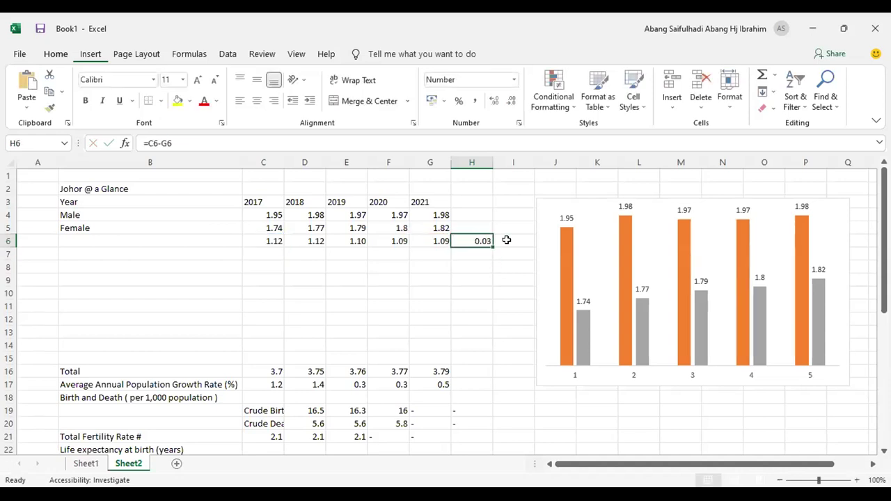
Step: Calculate the relative change in the ratio in I6 by dividing the difference by the 2017 ratio, =H6/C6
{"action": "left_click", "coordinate": [506, 240]}
{"action": "type", "text": "="}
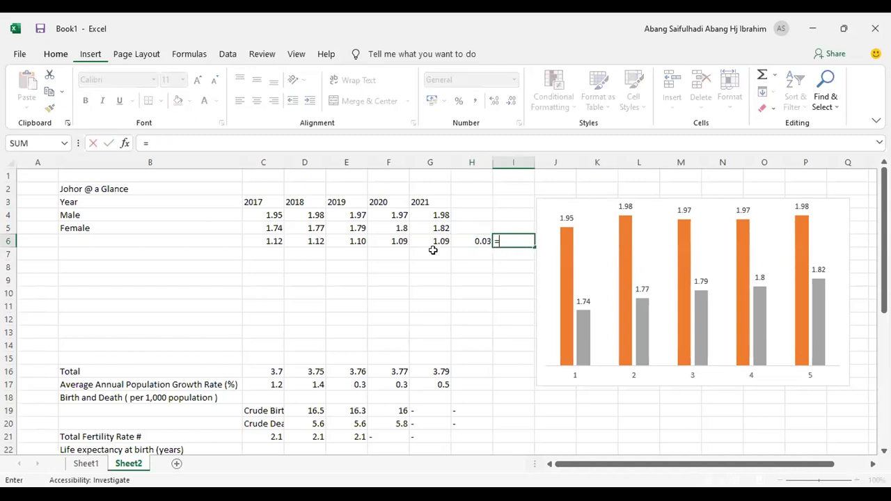
{"action": "left_click", "coordinate": [481, 239]}
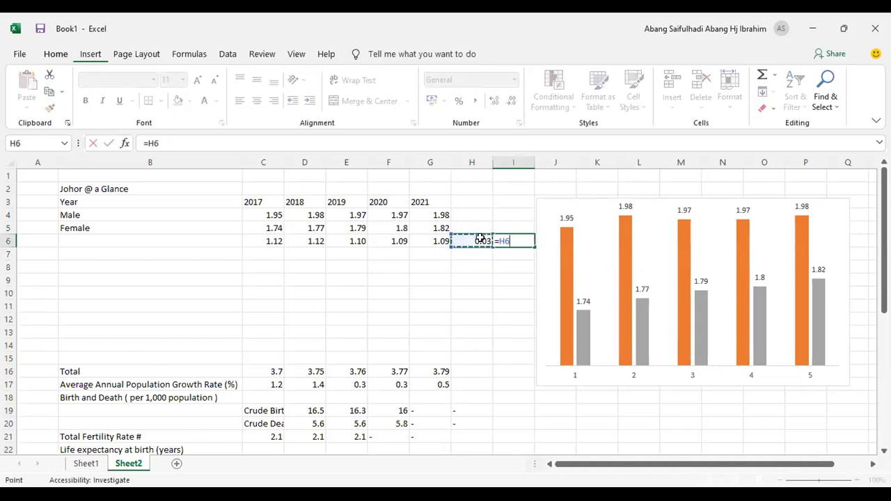
{"action": "type", "text": "/"}
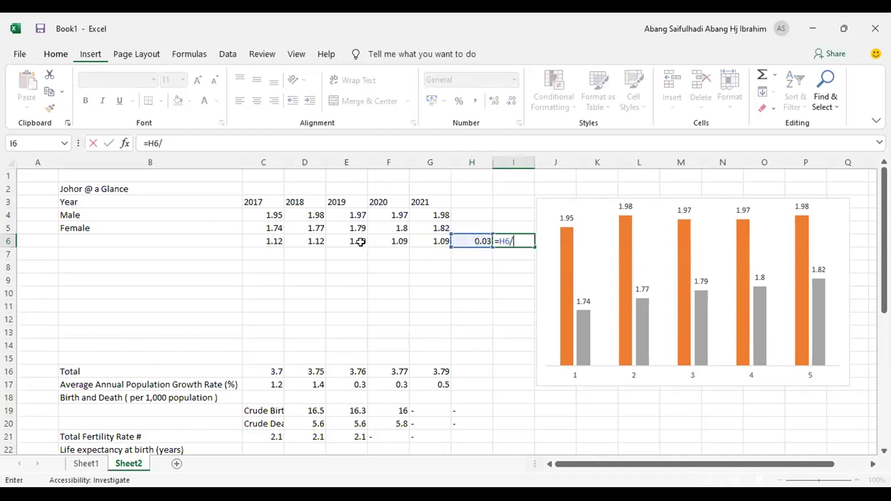
{"action": "left_click", "coordinate": [272, 240]}
{"action": "key", "text": "Return"}
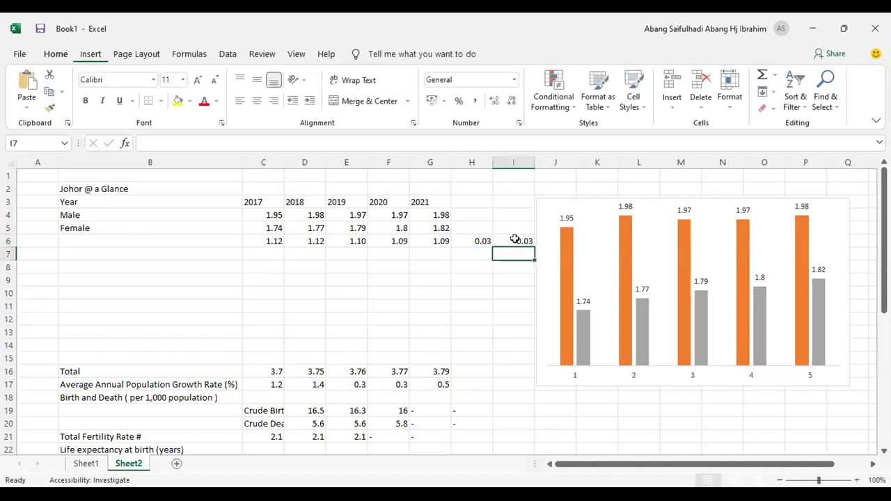
Step: Format the relative change in I6 as a percentage with one decimal place
{"action": "left_click", "coordinate": [514, 240]}
{"action": "left_click", "coordinate": [458, 101]}
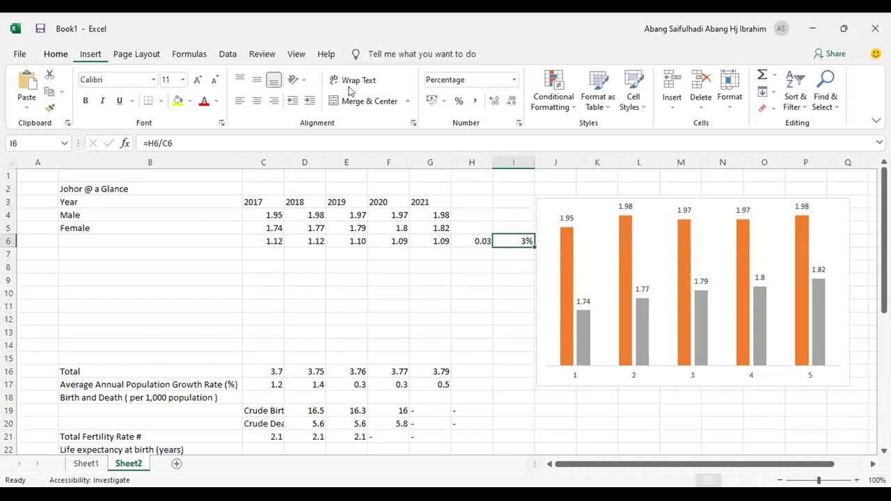
{"action": "left_click", "coordinate": [495, 101]}
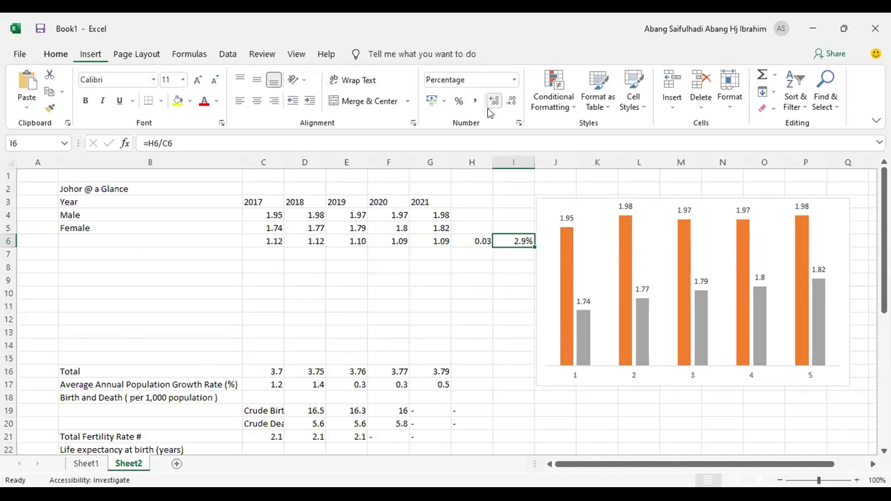
{"action": "left_click", "coordinate": [510, 322]}
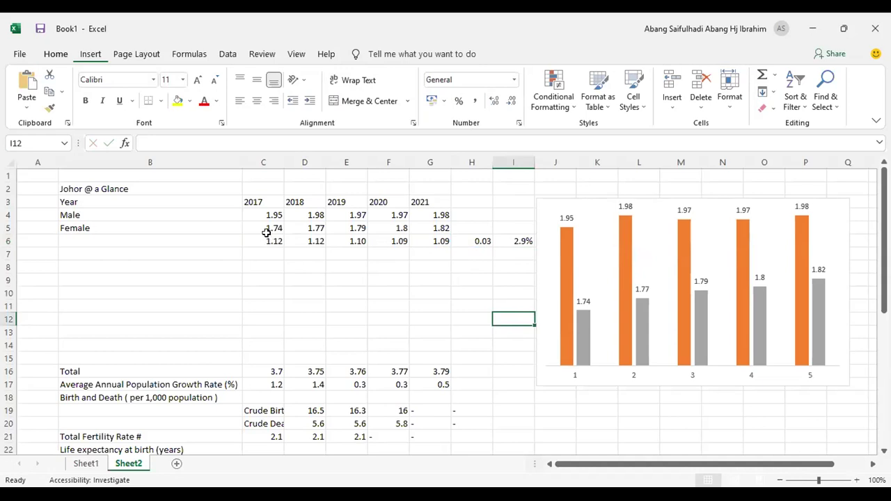
{"action": "left_click_drag", "start_coordinate": [264, 241], "coordinate": [433, 241]}
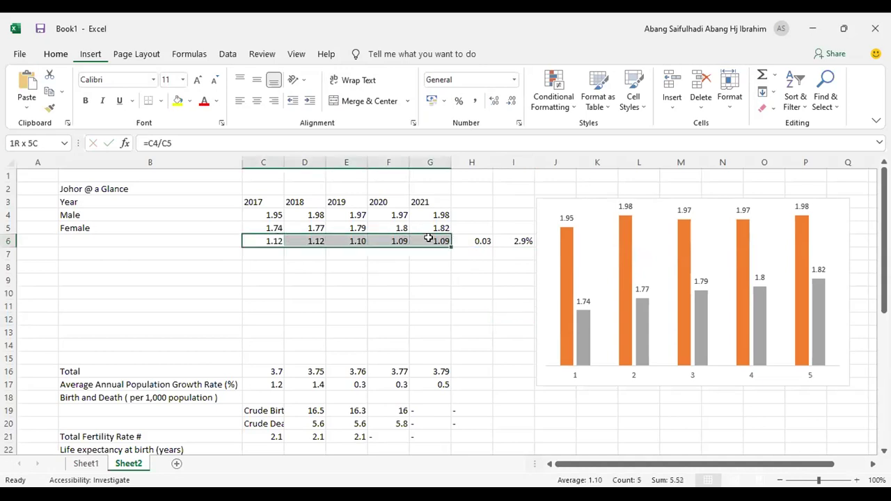
{"action": "left_click", "coordinate": [429, 288]}
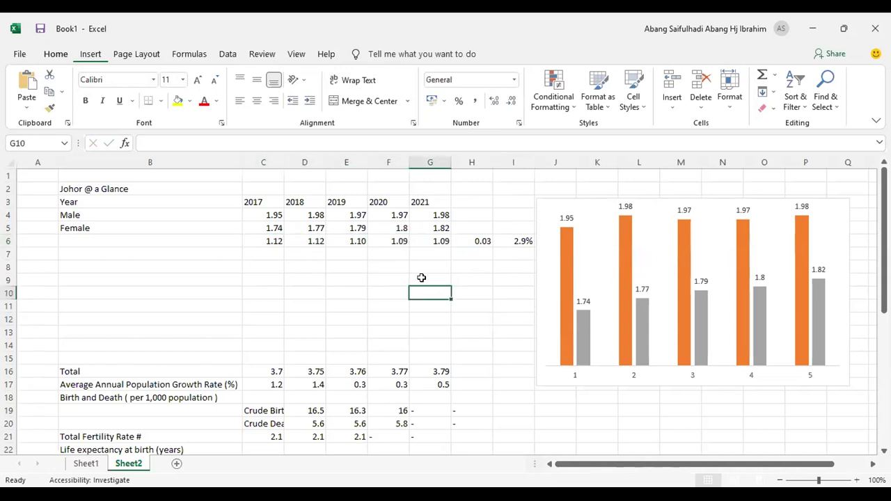
Step: Review the ratio difference in H6, its relative change in I6, and the yearly Male-to-Female ratios in C6:G6
{"action": "left_click", "coordinate": [483, 239]}
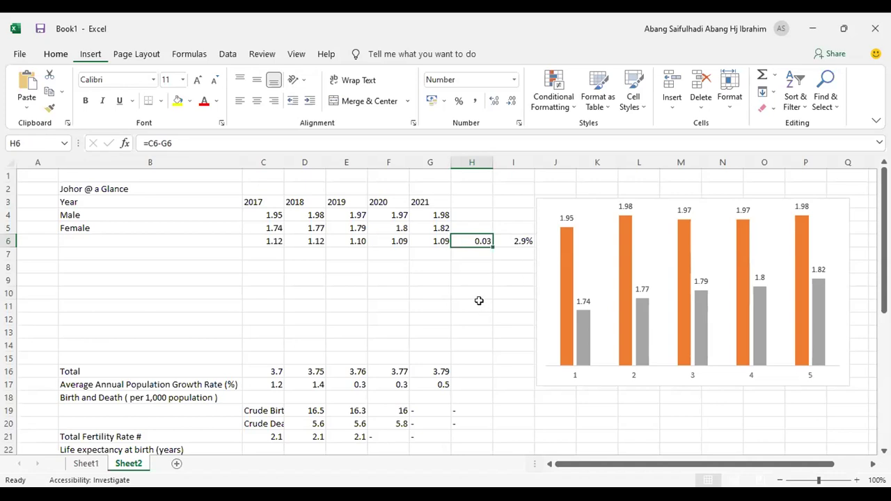
{"action": "left_click", "coordinate": [527, 239]}
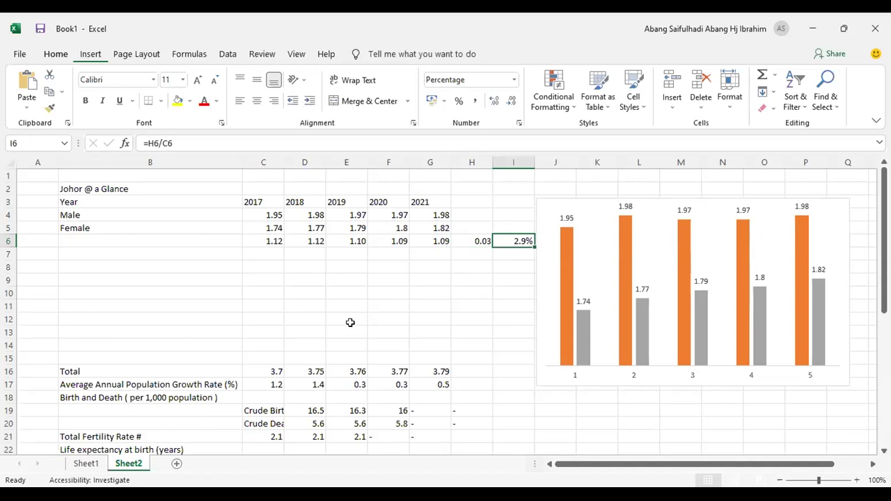
{"action": "left_click", "coordinate": [75, 201]}
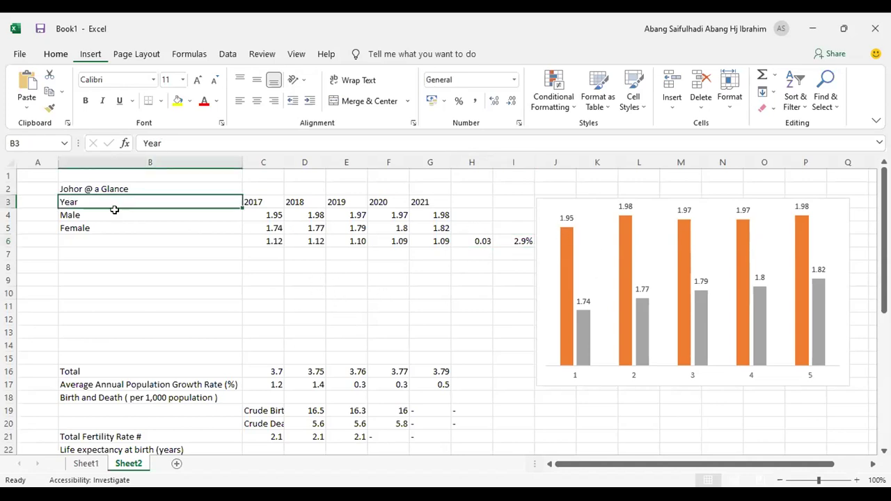
{"action": "left_click", "coordinate": [76, 218]}
{"action": "left_click_drag", "start_coordinate": [76, 220], "coordinate": [75, 230]}
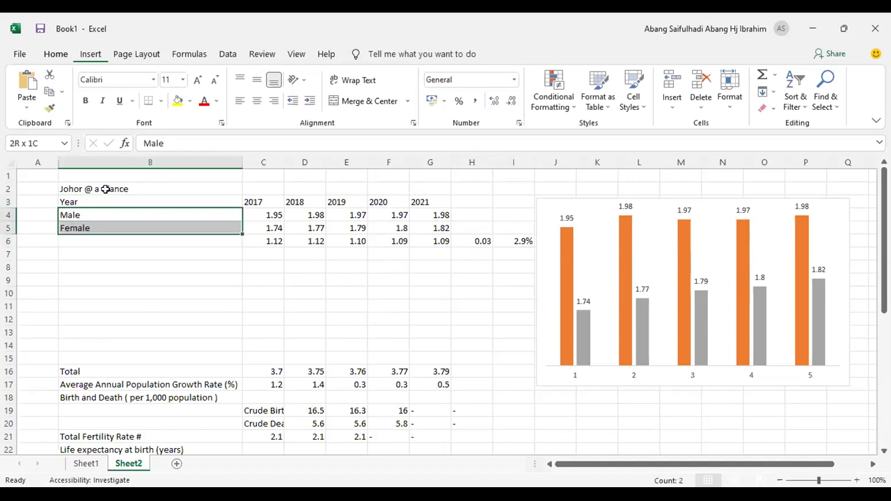
{"action": "left_click", "coordinate": [390, 332]}
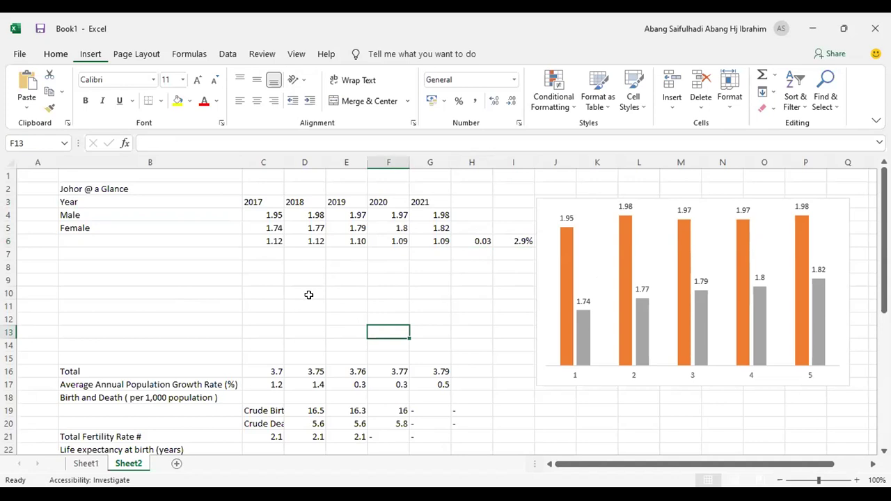
{"action": "left_click_drag", "start_coordinate": [258, 243], "coordinate": [443, 241]}
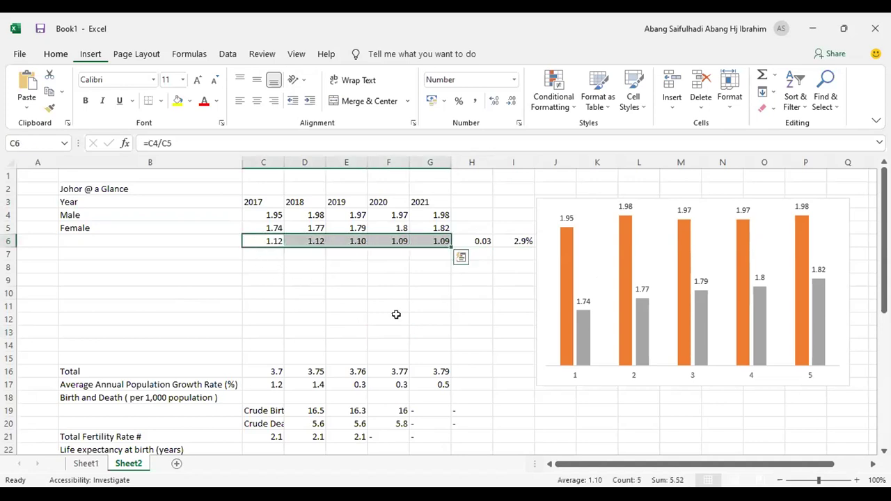
{"action": "left_click", "coordinate": [370, 342]}
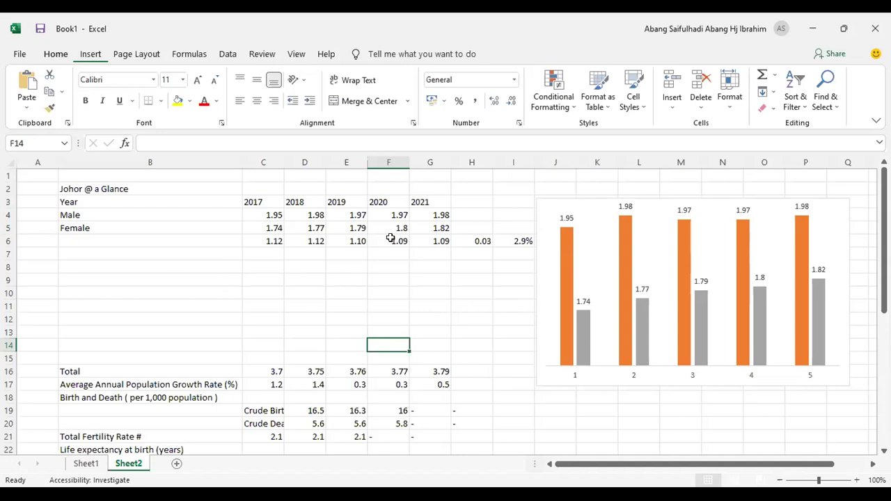
Step: Label the ratio row by entering "Ratio" in B6 below Female
{"action": "scroll", "coordinate": [394, 232], "scroll_direction": "down", "scroll_amount": 1}
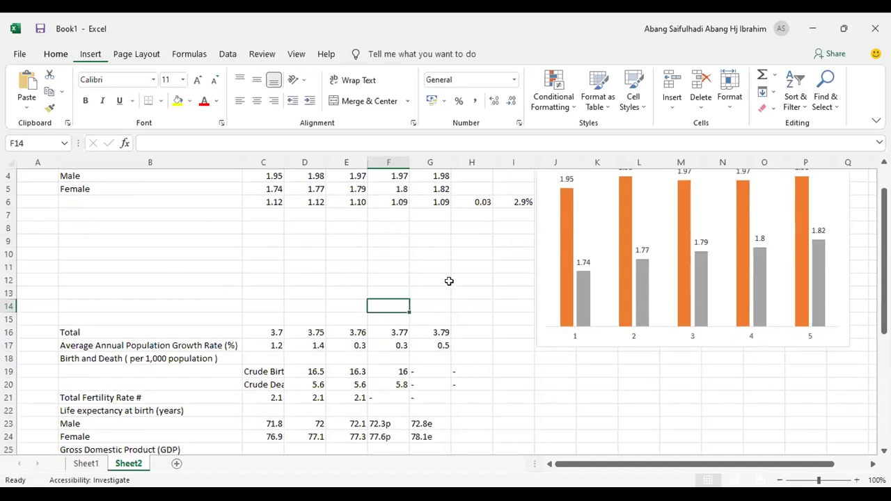
{"action": "scroll", "coordinate": [449, 277], "scroll_direction": "up", "scroll_amount": 1}
{"action": "left_click", "coordinate": [194, 241]}
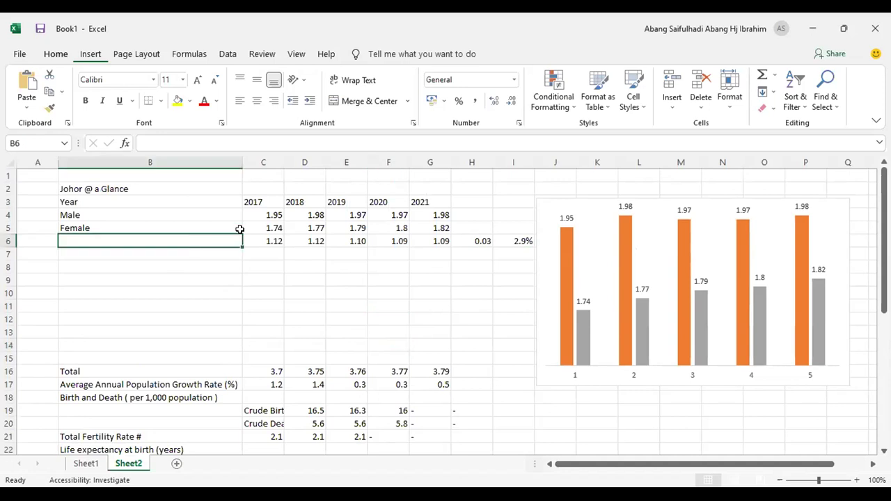
{"action": "type", "text": "Ration"}
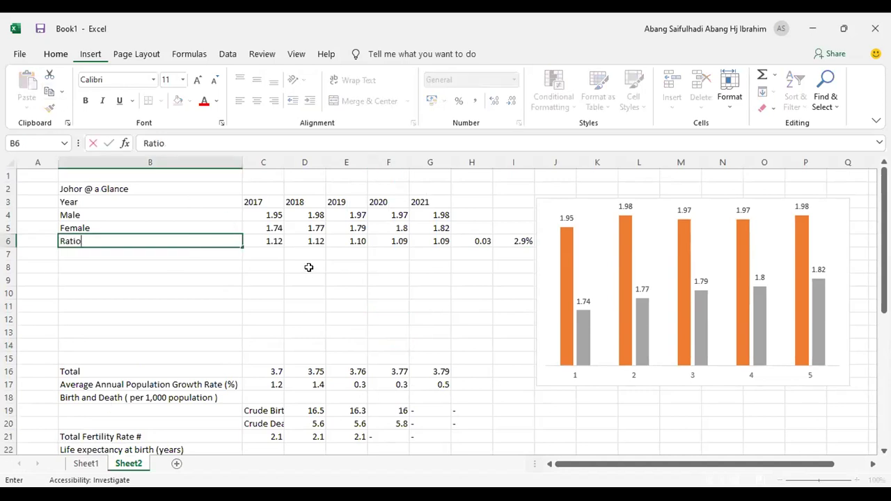
{"action": "left_click", "coordinate": [281, 283]}
Step: Move the Crude Birth Rate and Crude Death Rate rows from C19:H20 one column over so they start in B19
{"action": "scroll", "coordinate": [287, 298], "scroll_direction": "down", "scroll_amount": 2}
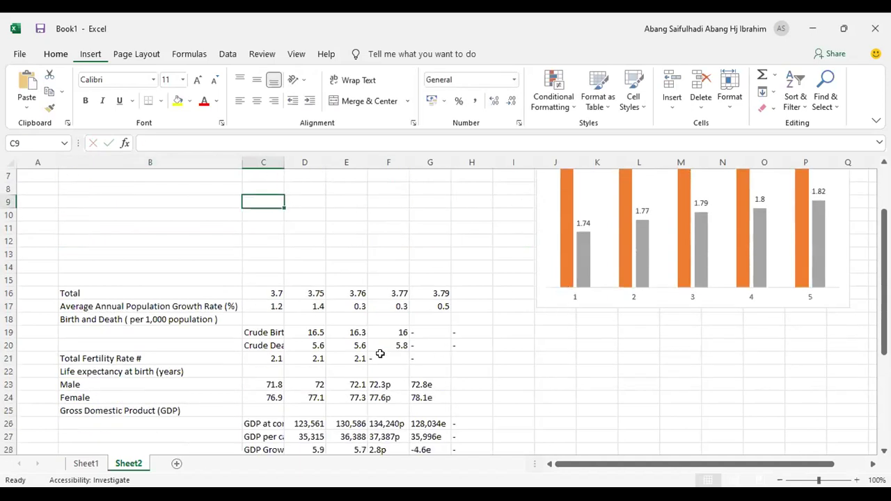
{"action": "left_click_drag", "start_coordinate": [266, 333], "coordinate": [448, 340]}
{"action": "key", "text": "ctrl+v"}
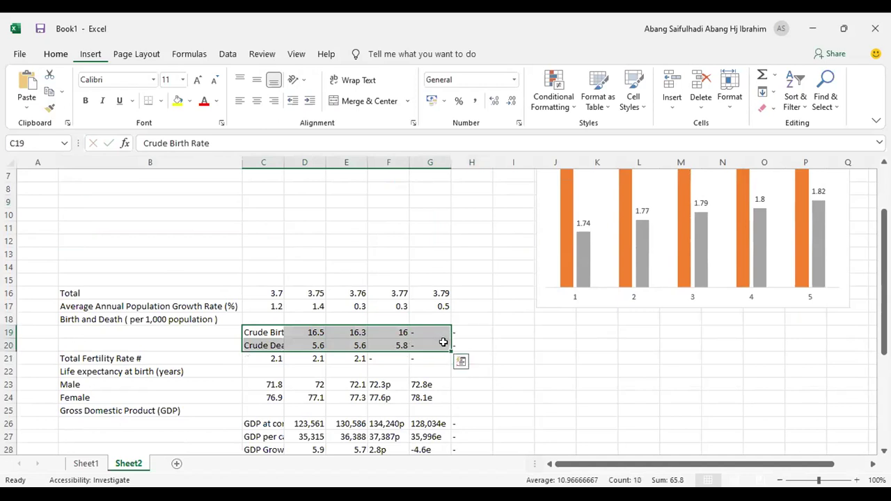
{"action": "left_click", "coordinate": [427, 335]}
{"action": "left_click_drag", "start_coordinate": [268, 334], "coordinate": [453, 340]}
{"action": "right_click", "coordinate": [453, 340]}
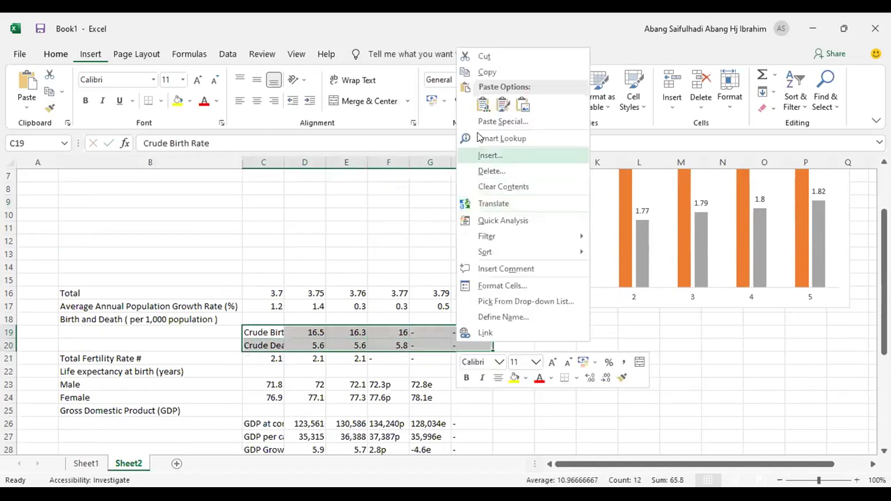
{"action": "left_click", "coordinate": [499, 58]}
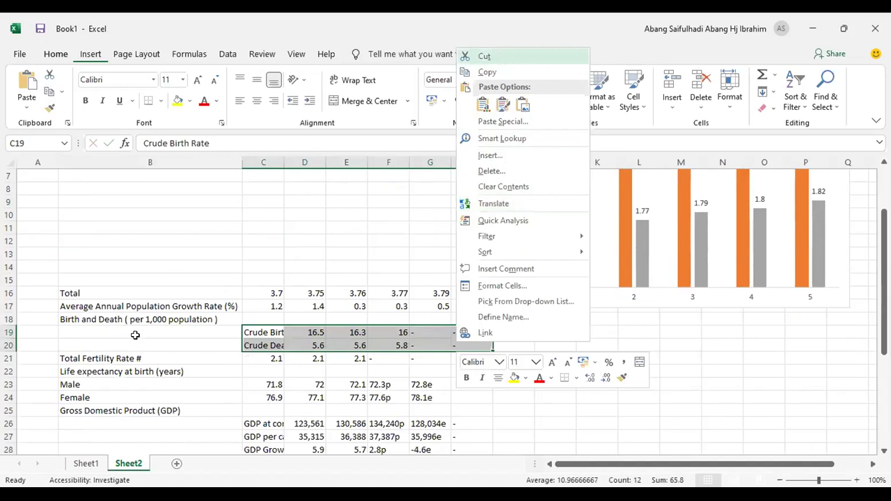
{"action": "left_click", "coordinate": [132, 328]}
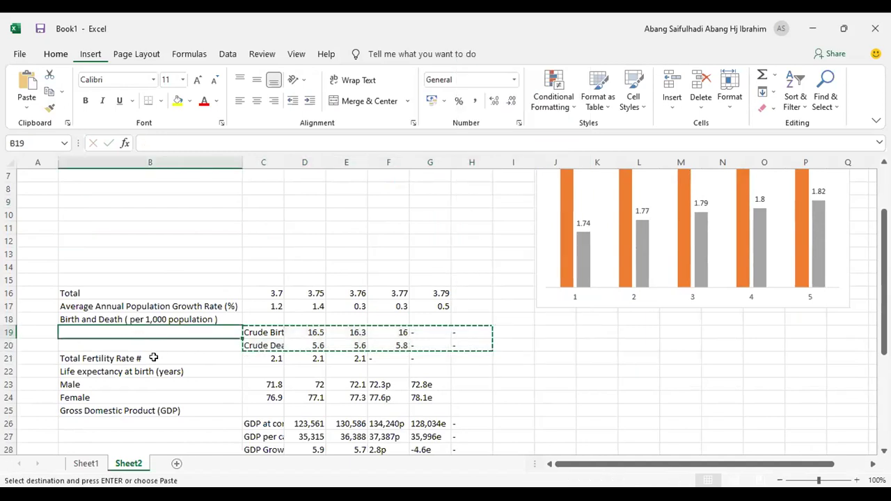
{"action": "key", "text": "ctrl+v"}
Step: Move the three GDP rows from C26:H28 one column over so their labels start in B26
{"action": "left_click", "coordinate": [199, 383]}
{"action": "scroll", "coordinate": [293, 337], "scroll_direction": "down", "scroll_amount": 1}
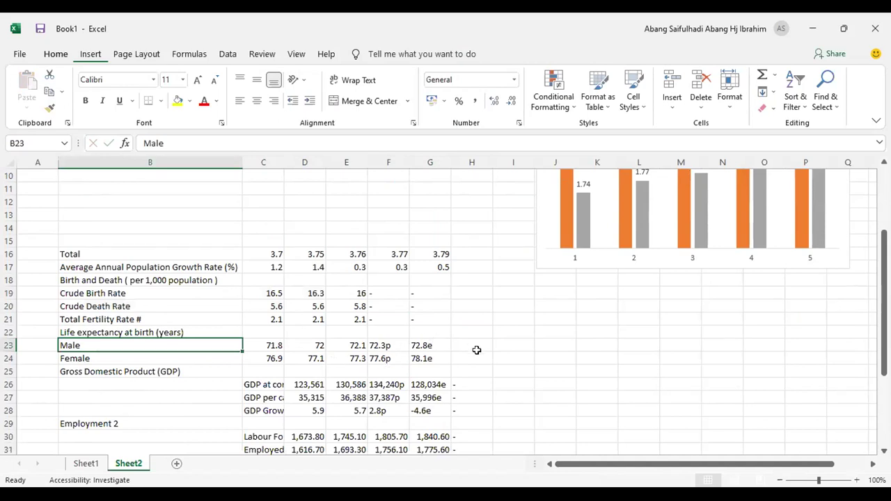
{"action": "scroll", "coordinate": [468, 334], "scroll_direction": "down", "scroll_amount": 1}
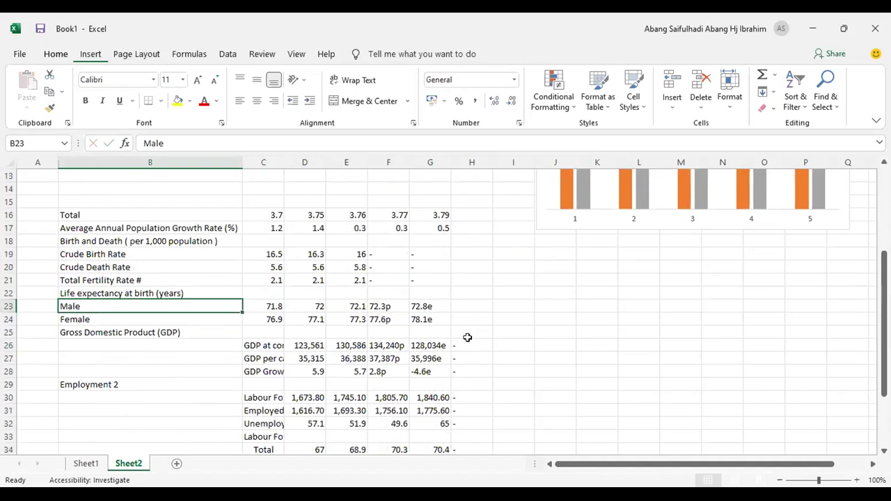
{"action": "left_click_drag", "start_coordinate": [253, 346], "coordinate": [447, 370]}
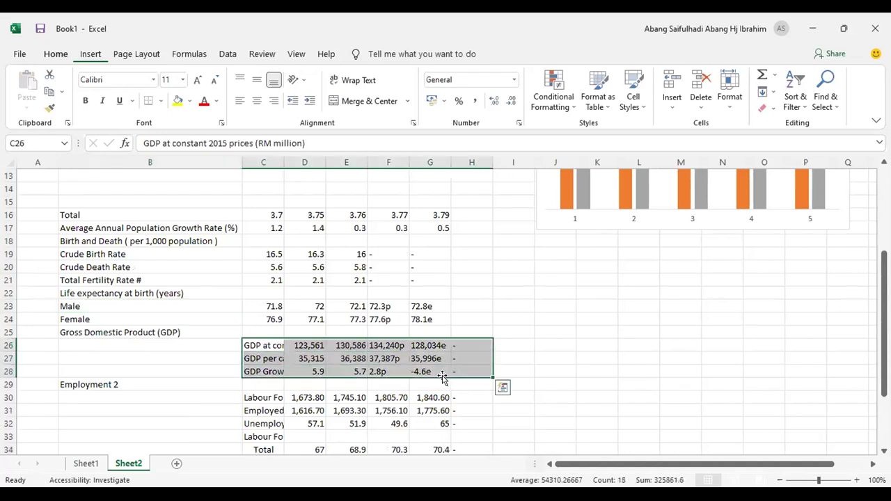
{"action": "key", "text": "ctrl+c"}
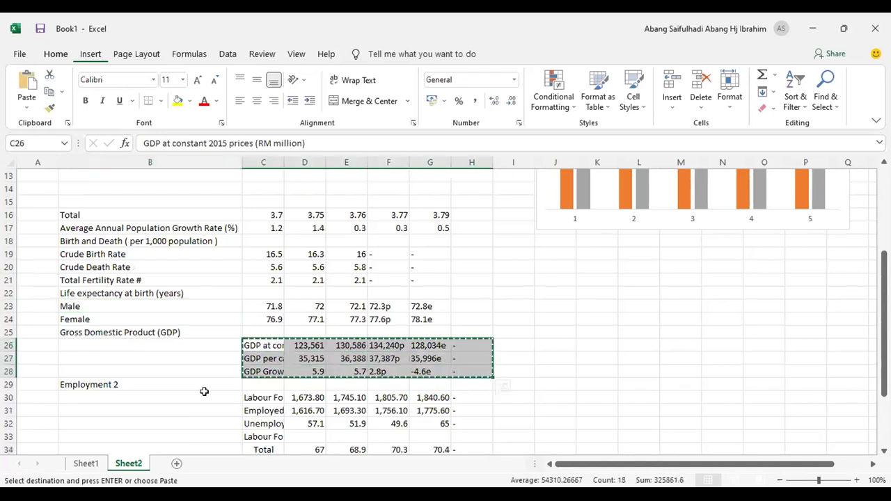
{"action": "right_click", "coordinate": [255, 347]}
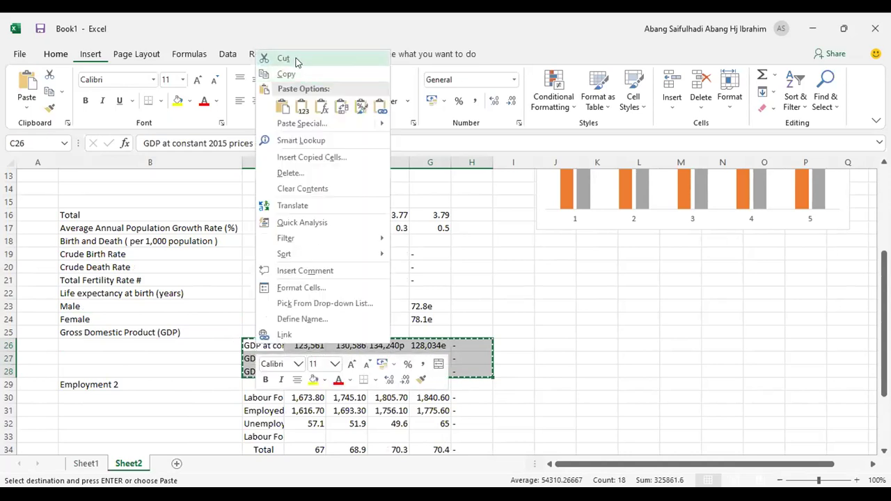
{"action": "left_click", "coordinate": [70, 345]}
{"action": "left_click", "coordinate": [69, 345]}
{"action": "key", "text": "ctrl+v"}
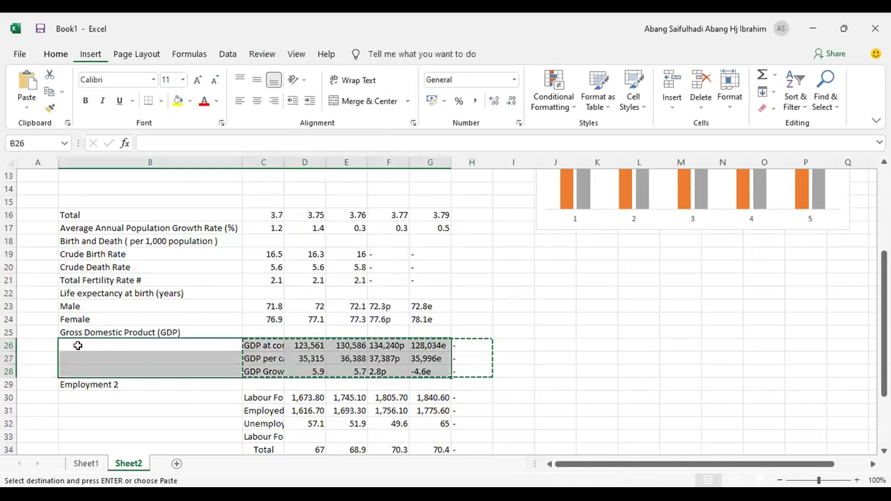
{"action": "left_click", "coordinate": [167, 358]}
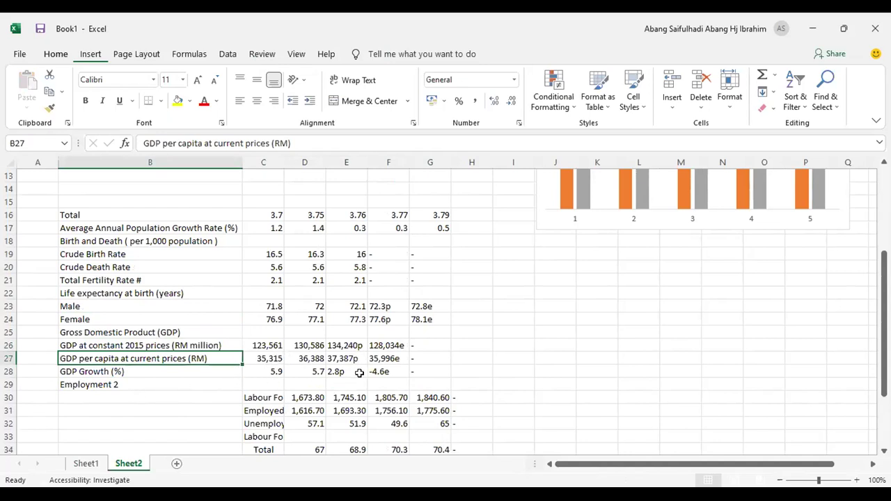
Step: Remove the letter suffixes from the GDP Growth values in E28 and F28, leaving 2.8 and -4.6
{"action": "left_click_drag", "start_coordinate": [272, 372], "coordinate": [370, 370]}
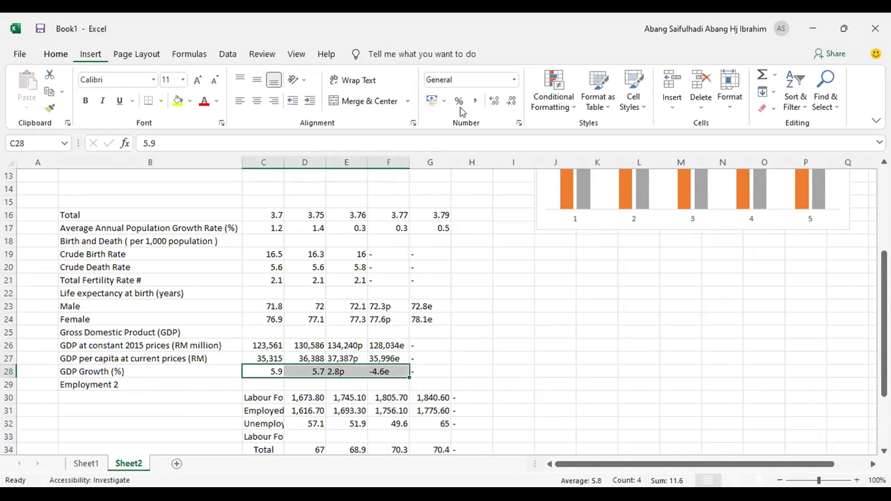
{"action": "double_click", "coordinate": [352, 371]}
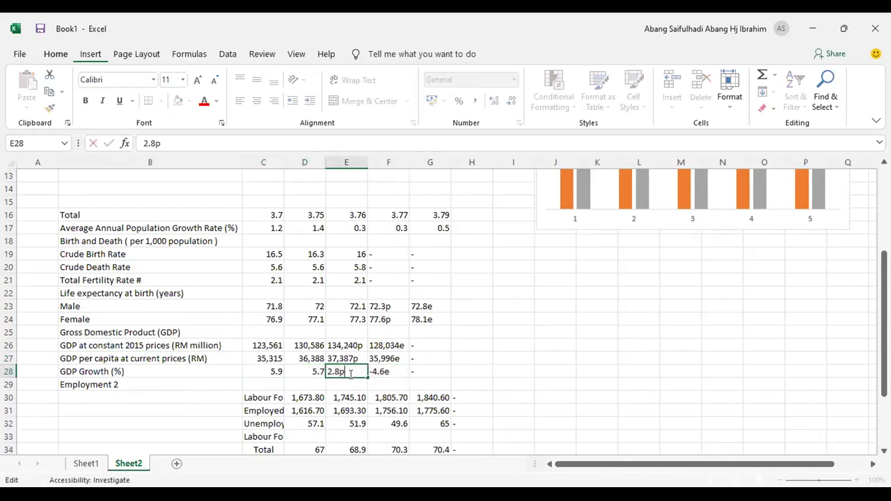
{"action": "key", "text": "BackSpace"}
{"action": "left_click", "coordinate": [391, 372]}
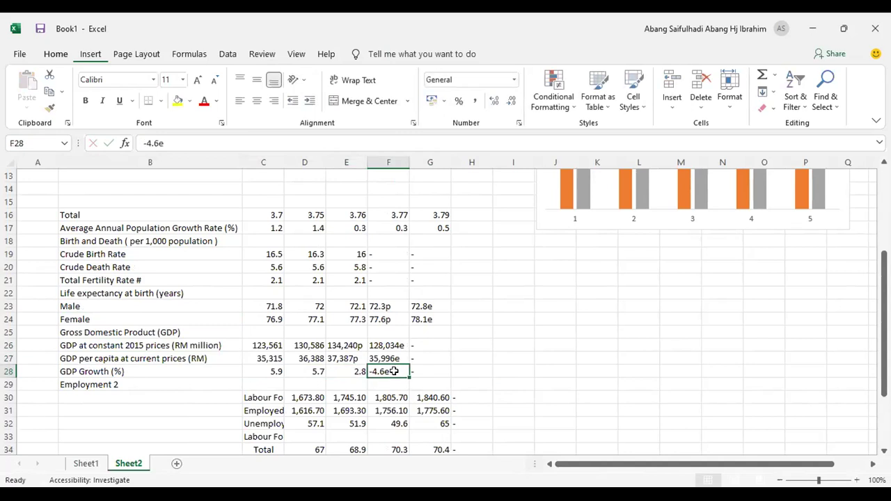
{"action": "double_click", "coordinate": [398, 372]}
{"action": "key", "text": "BackSpace"}
{"action": "left_click", "coordinate": [485, 370]}
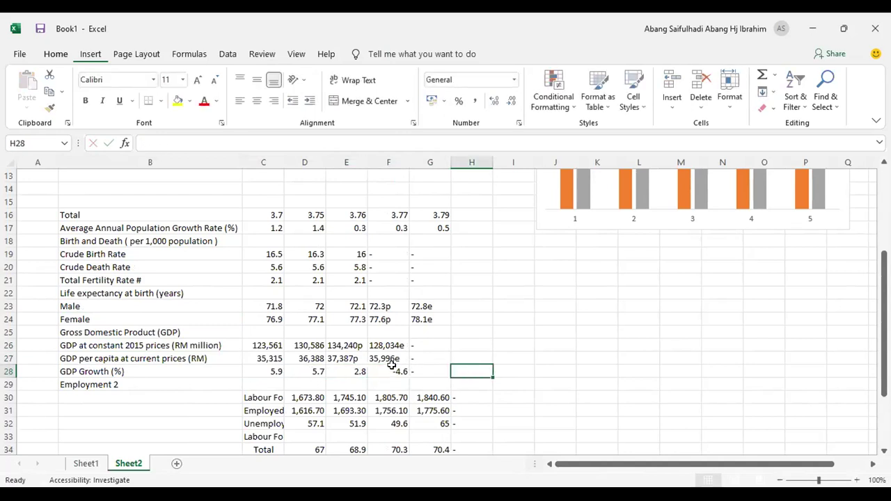
Step: Copy the year headings 2017 to 2021 from C3:G3 and paste them into row 15 starting at B15, above Total
{"action": "scroll", "coordinate": [386, 317], "scroll_direction": "up", "scroll_amount": 3}
{"action": "scroll", "coordinate": [385, 316], "scroll_direction": "up", "scroll_amount": 1}
{"action": "left_click_drag", "start_coordinate": [390, 204], "coordinate": [379, 282]}
{"action": "left_click_drag", "start_coordinate": [252, 202], "coordinate": [433, 202]}
{"action": "key", "text": "ctrl+c"}
{"action": "scroll", "coordinate": [376, 362], "scroll_direction": "down", "scroll_amount": 3}
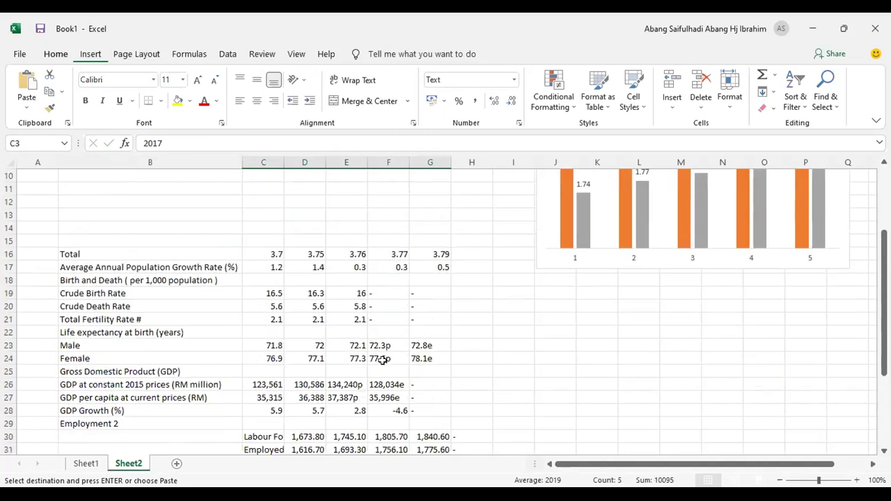
{"action": "scroll", "coordinate": [376, 363], "scroll_direction": "down", "scroll_amount": 3}
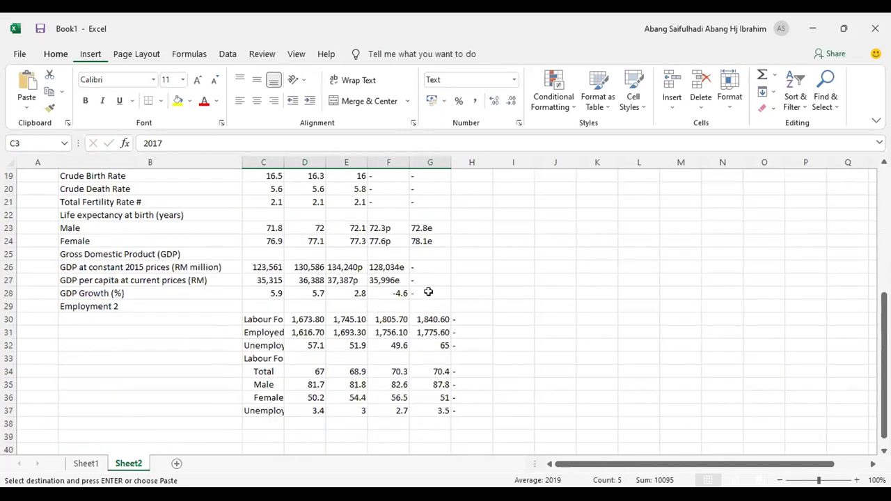
{"action": "scroll", "coordinate": [428, 292], "scroll_direction": "up", "scroll_amount": 1}
{"action": "scroll", "coordinate": [431, 291], "scroll_direction": "up", "scroll_amount": 1}
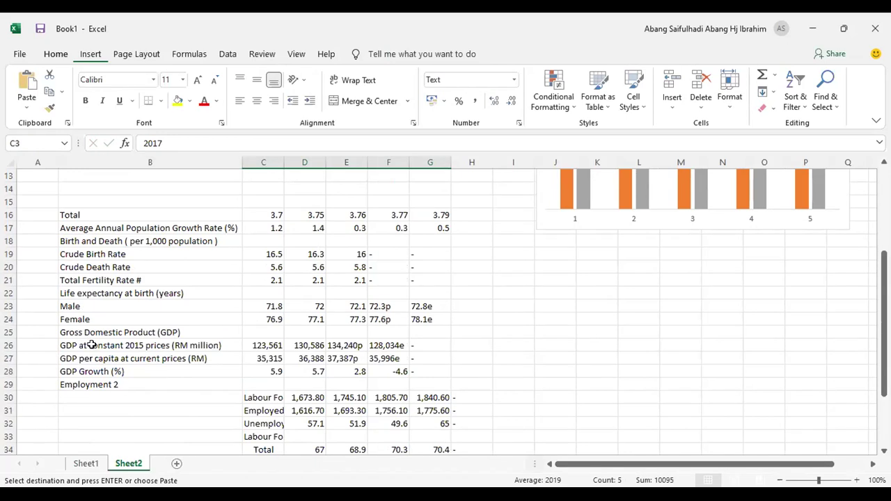
{"action": "left_click", "coordinate": [72, 199]}
{"action": "key", "text": "ctrl+v"}
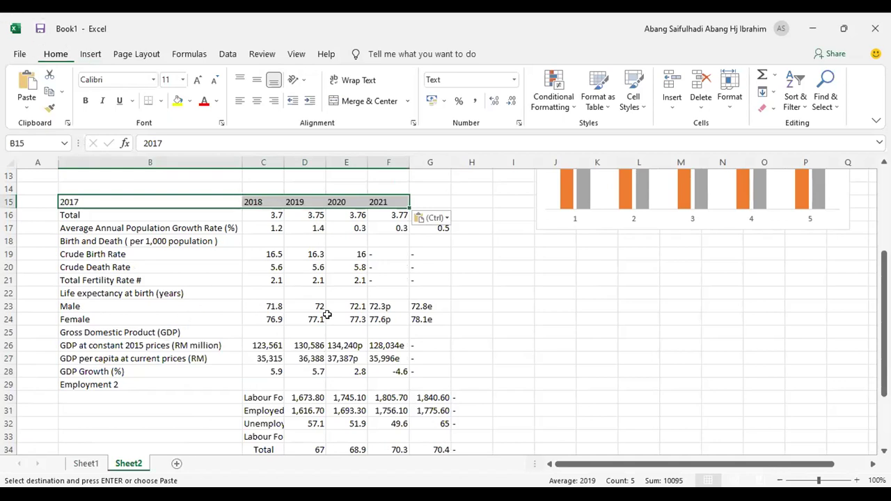
{"action": "key", "text": "Escape"}
{"action": "key", "text": "ctrl+c"}
{"action": "left_click", "coordinate": [356, 280]}
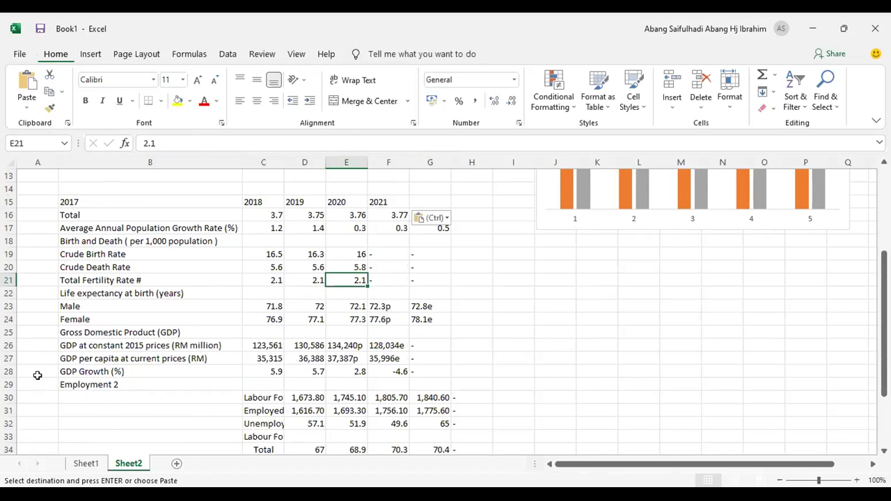
Step: Insert a blank row above GDP Growth (%) and another above Gross Domestic Product (GDP)
{"action": "left_click", "coordinate": [6, 372]}
{"action": "right_click", "coordinate": [5, 371]}
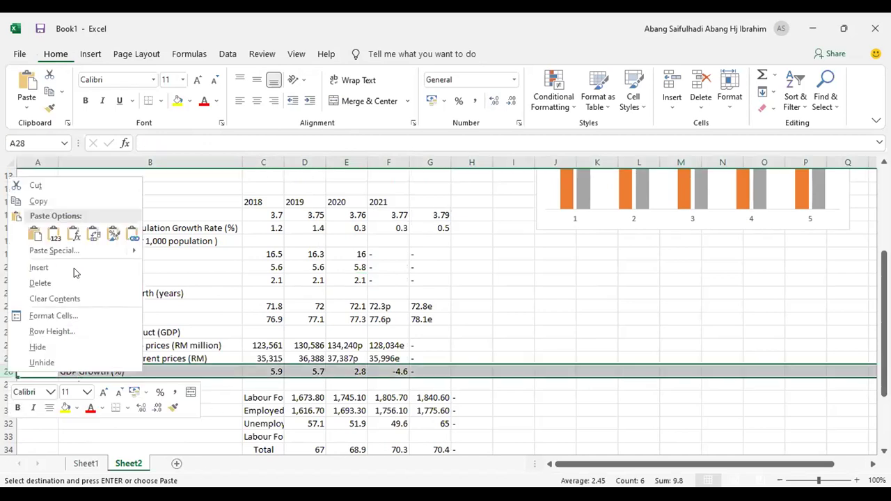
{"action": "left_click", "coordinate": [46, 269]}
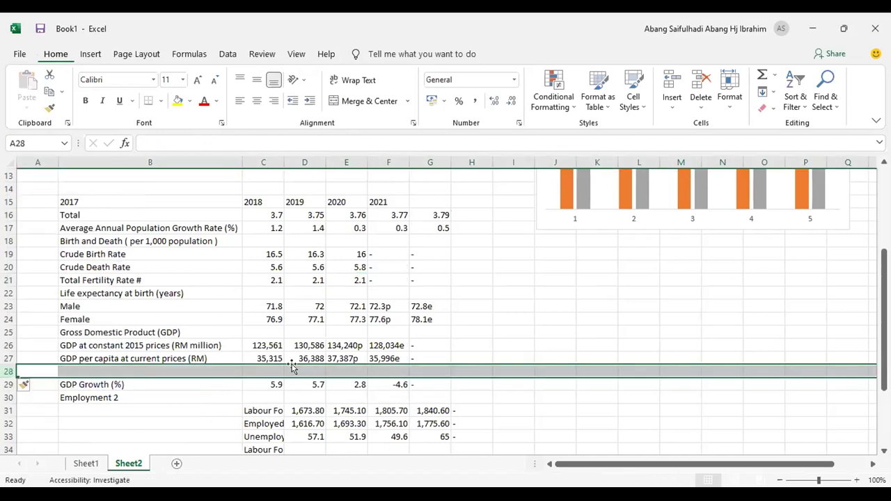
{"action": "left_click", "coordinate": [8, 332]}
{"action": "right_click", "coordinate": [8, 332]}
{"action": "left_click", "coordinate": [46, 229]}
Step: Move the year headings 2017 to 2021 from B15:F15 to C26:G26, beside Gross Domestic Product (GDP)
{"action": "left_click_drag", "start_coordinate": [133, 201], "coordinate": [379, 204]}
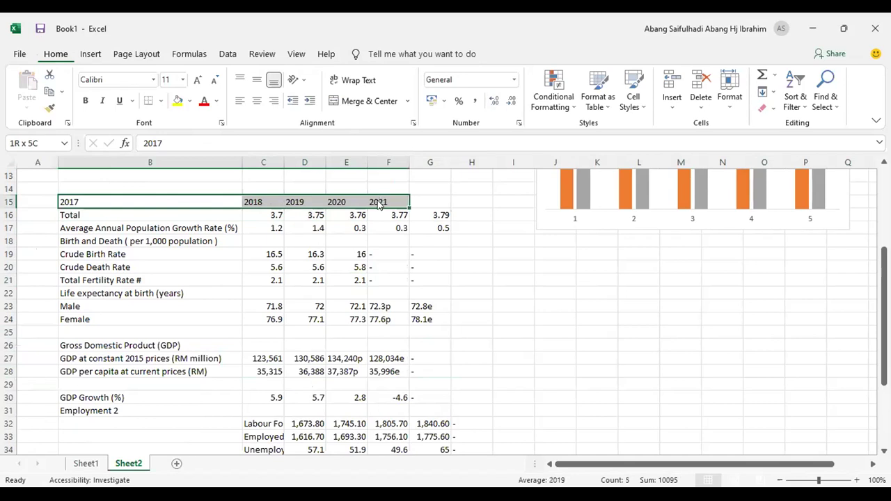
{"action": "right_click", "coordinate": [378, 202]}
{"action": "left_click", "coordinate": [418, 223]}
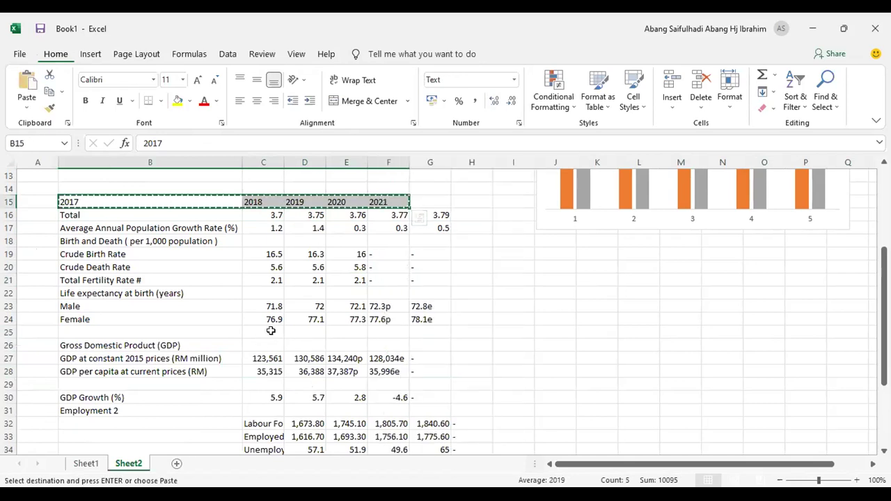
{"action": "left_click", "coordinate": [268, 336]}
{"action": "left_click", "coordinate": [271, 344]}
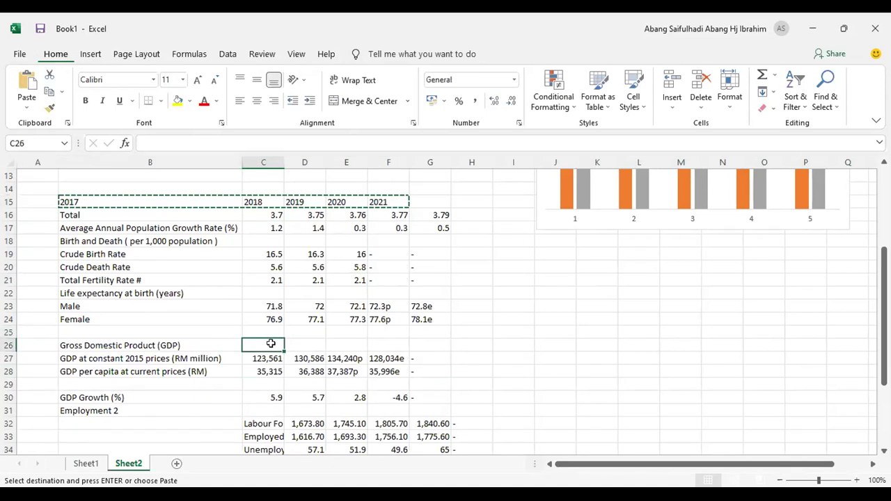
{"action": "key", "text": "Return"}
{"action": "left_click", "coordinate": [528, 369]}
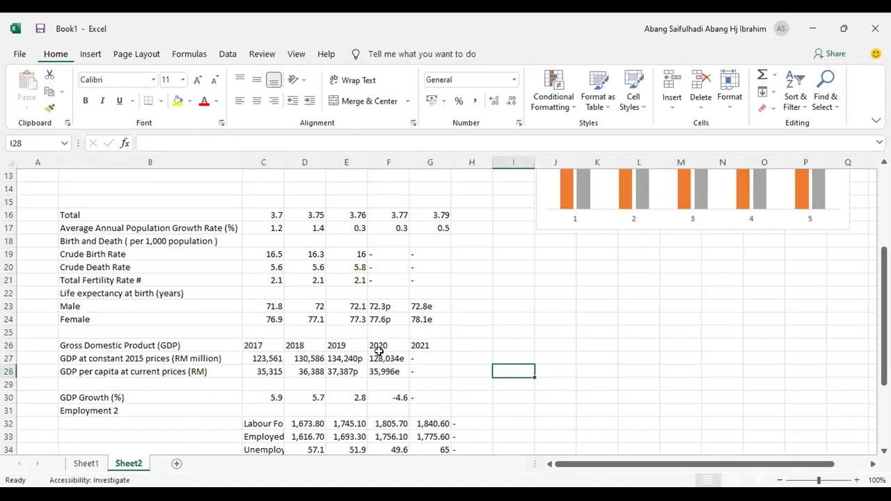
Step: Remove the letter suffixes from the 2019 GDP values in E27 and E28, leaving 134,240 and 37,387
{"action": "left_click", "coordinate": [341, 358]}
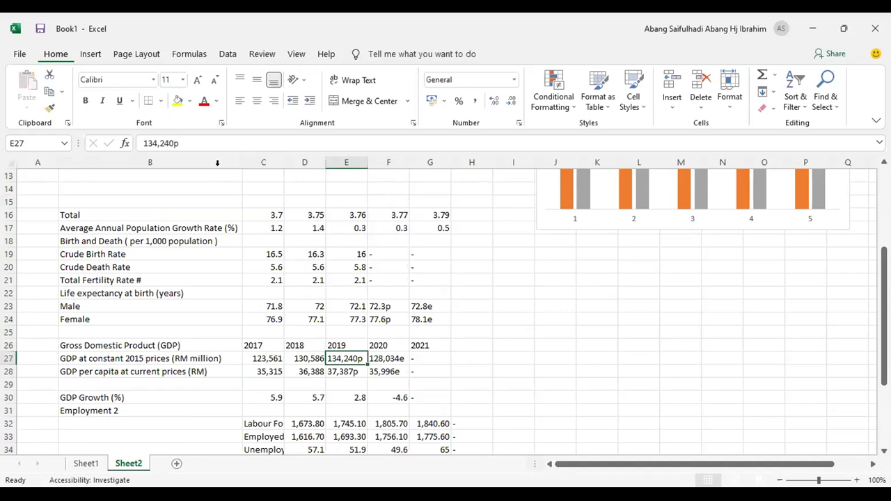
{"action": "left_click", "coordinate": [195, 144]}
{"action": "key", "text": "BackSpace"}
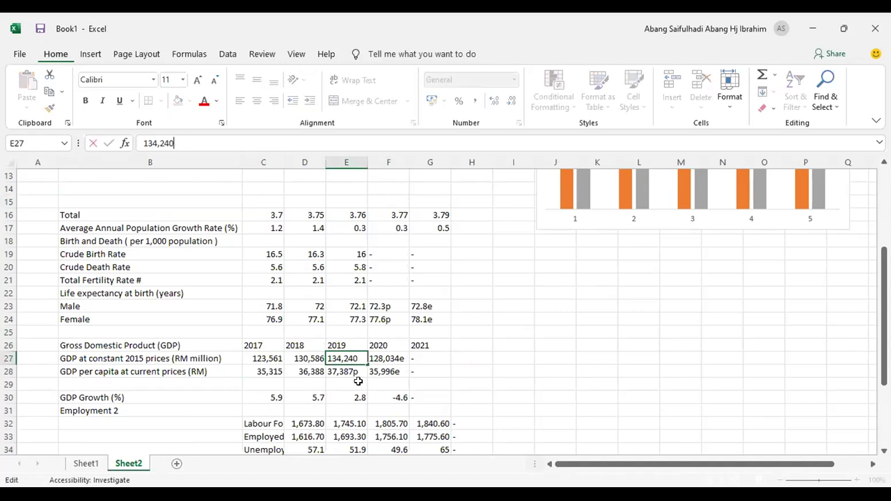
{"action": "left_click", "coordinate": [346, 371]}
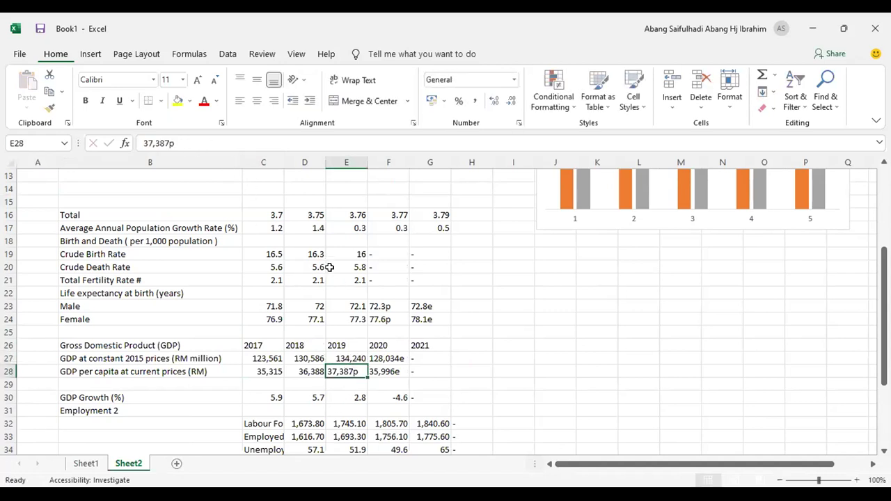
{"action": "left_click", "coordinate": [213, 141]}
{"action": "key", "text": "BackSpace"}
Step: Remove the letter suffixes from the 2020 GDP values in F27 and F28, leaving 128,034 and 35,996
{"action": "left_click", "coordinate": [390, 357]}
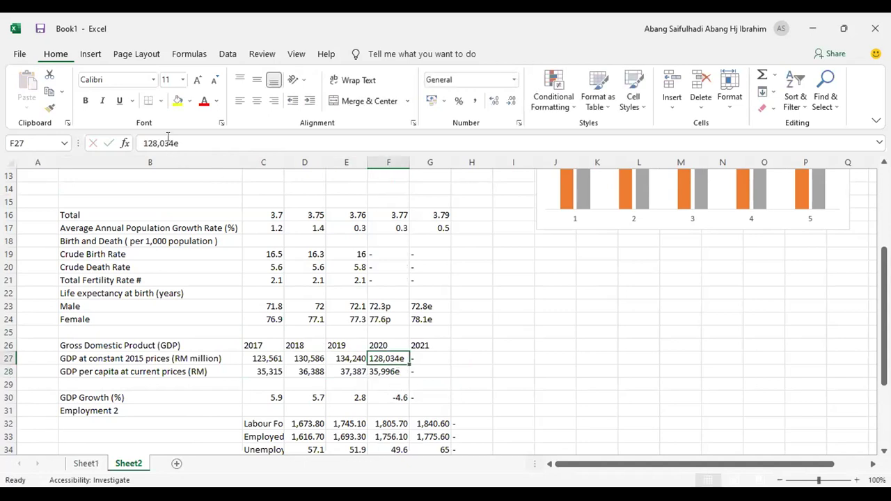
{"action": "left_click", "coordinate": [190, 143]}
{"action": "key", "text": "BackSpace"}
{"action": "left_click", "coordinate": [388, 370]}
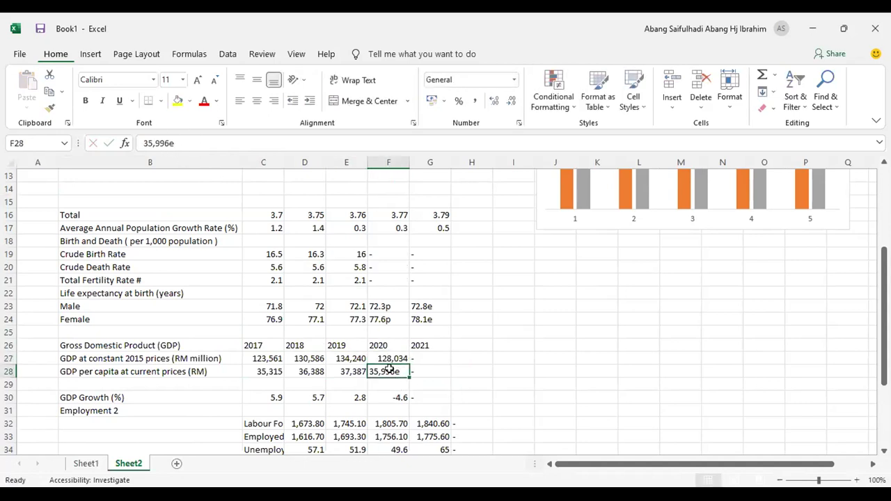
{"action": "left_click", "coordinate": [193, 142]}
{"action": "key", "text": "BackSpace"}
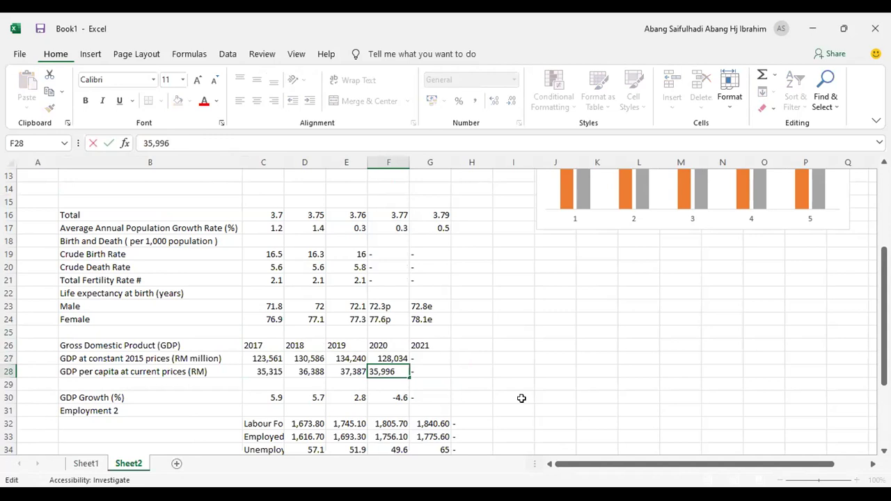
{"action": "left_click", "coordinate": [519, 399]}
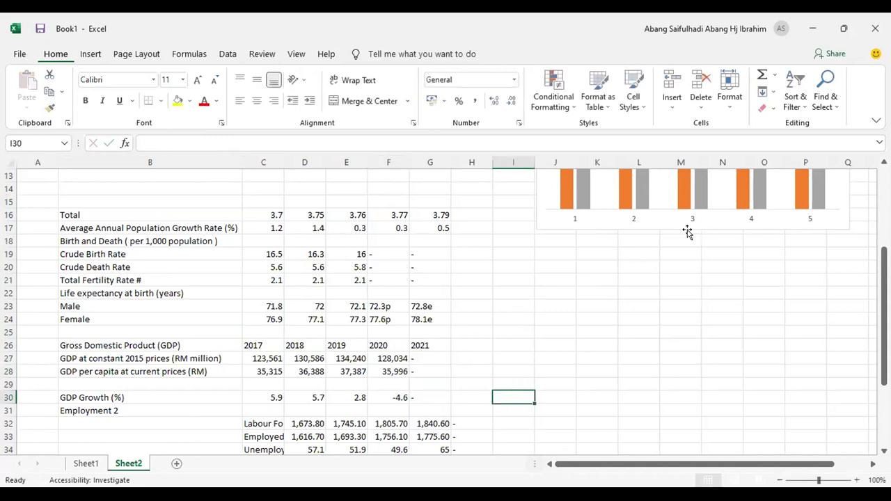
Step: Delete the blank row 29 between GDP per capita at current prices (RM) and GDP Growth (%)
{"action": "scroll", "coordinate": [491, 362], "scroll_direction": "down", "scroll_amount": 1}
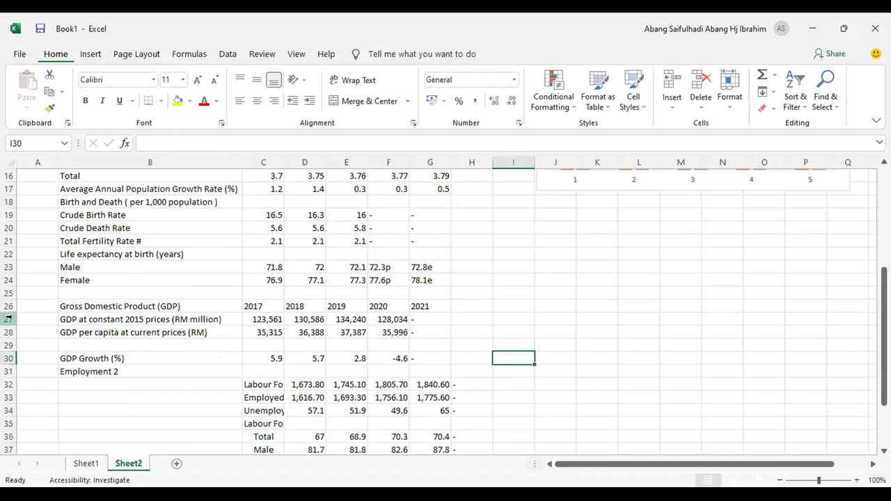
{"action": "left_click", "coordinate": [8, 346]}
{"action": "right_click", "coordinate": [7, 346]}
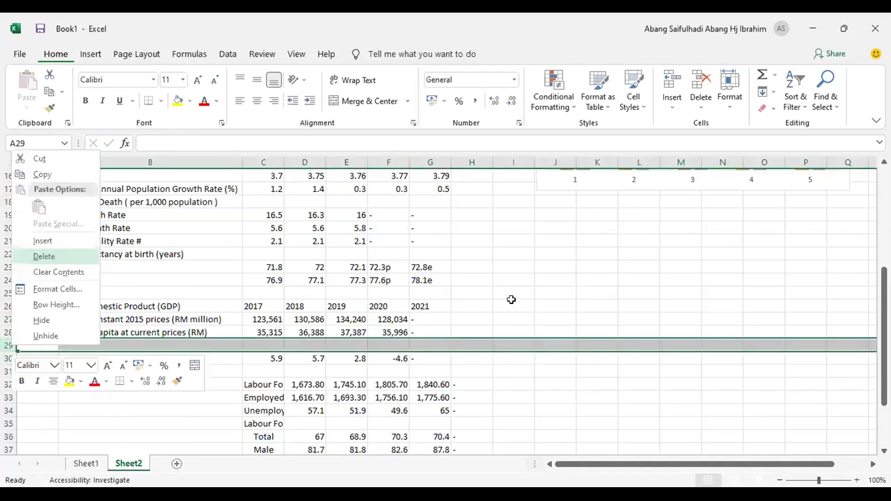
{"action": "key", "text": "d"}
{"action": "left_click", "coordinate": [513, 293]}
Step: Insert a blank row above Employment 2 to separate it from the GDP table
{"action": "left_click", "coordinate": [8, 358]}
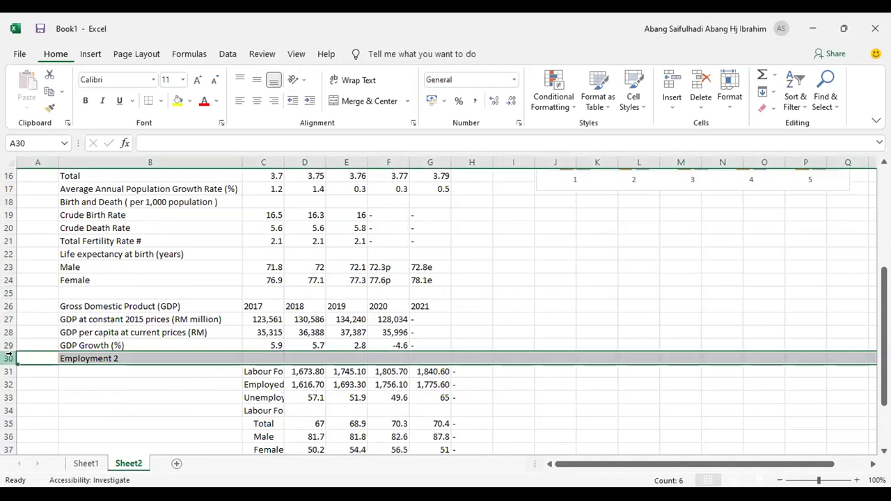
{"action": "key", "text": "shift+F10"}
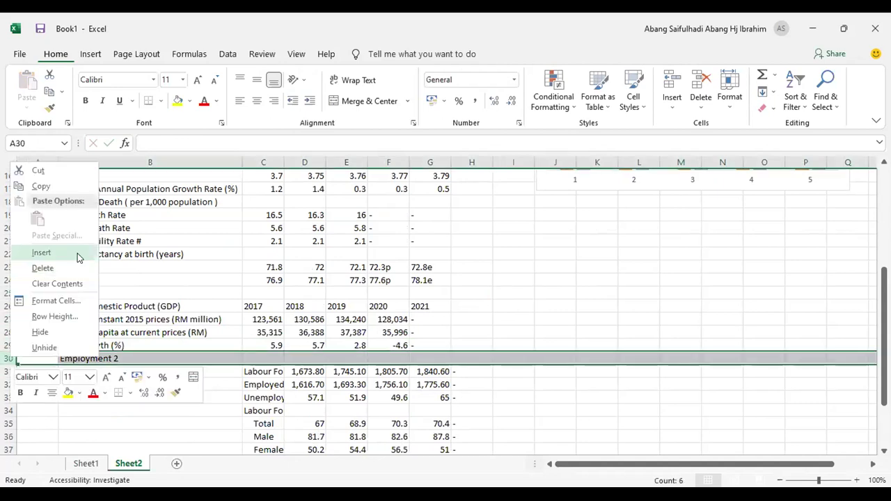
{"action": "key", "text": "i"}
{"action": "left_click", "coordinate": [627, 333]}
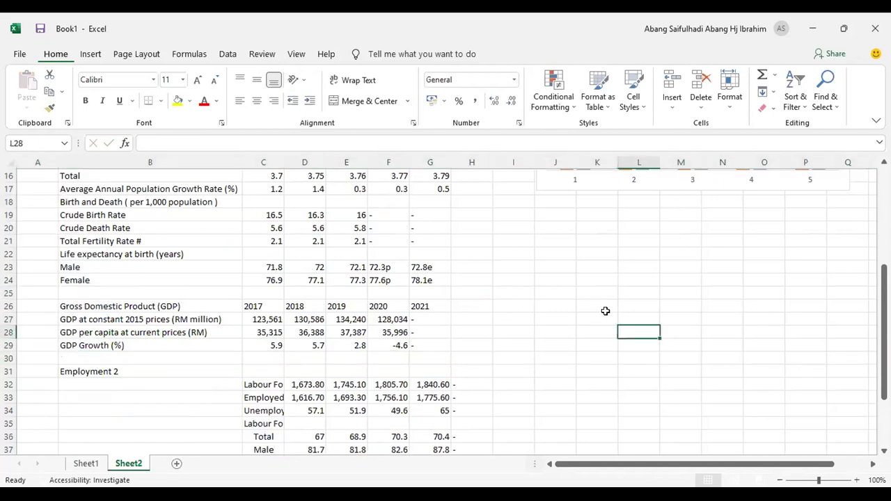
Step: Examine the GDP per capita and GDP Growth (%) figures for 2017 to 2020 and the 2021 entries in G27:G29
{"action": "left_click", "coordinate": [98, 336]}
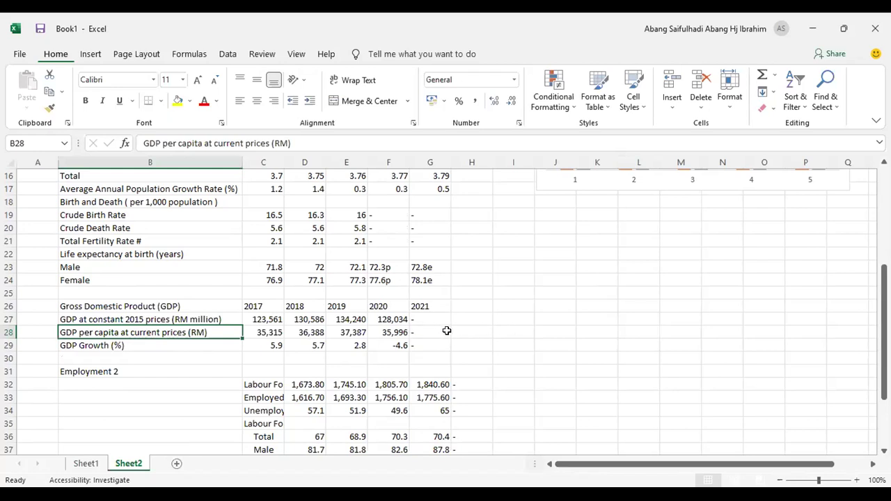
{"action": "left_click", "coordinate": [394, 333]}
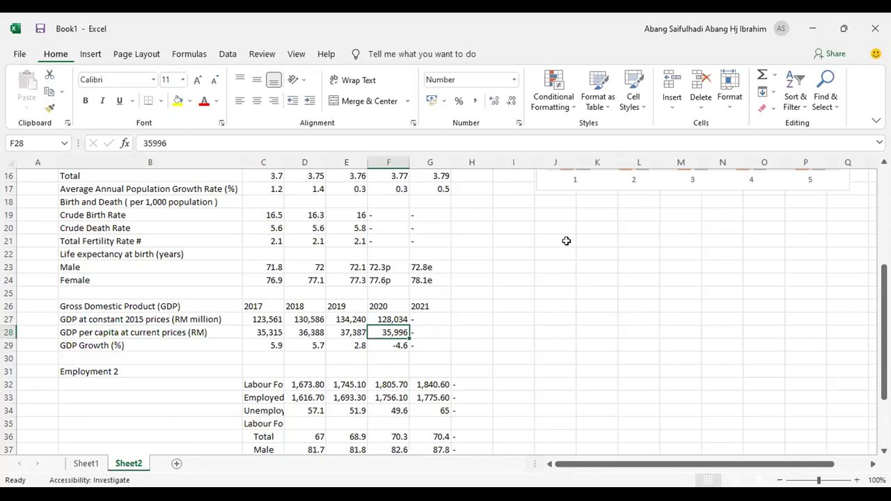
{"action": "left_click", "coordinate": [397, 345]}
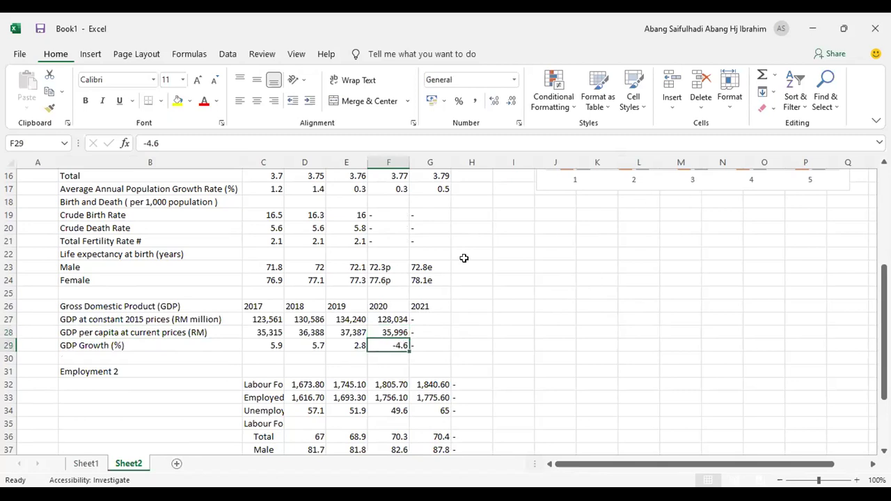
{"action": "left_click_drag", "start_coordinate": [248, 305], "coordinate": [383, 301]}
{"action": "left_click_drag", "start_coordinate": [280, 345], "coordinate": [400, 343]}
{"action": "left_click", "coordinate": [558, 323]}
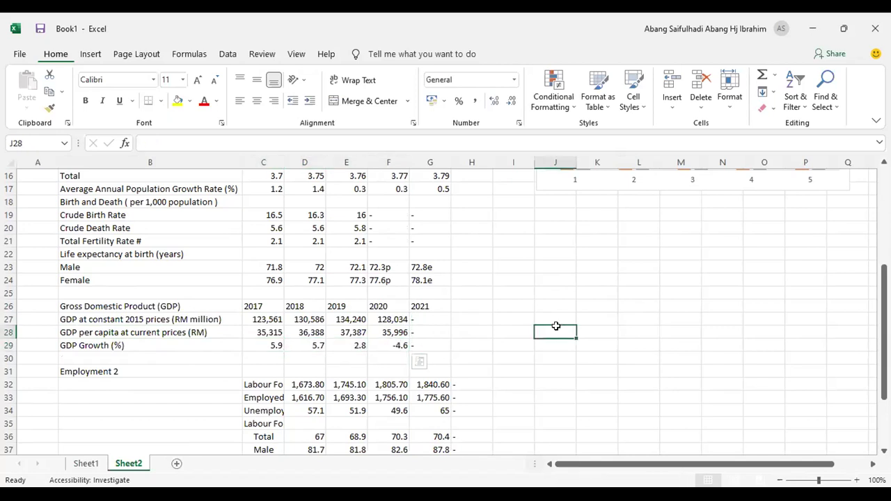
{"action": "left_click", "coordinate": [267, 345]}
{"action": "left_click_drag", "start_coordinate": [268, 345], "coordinate": [385, 345]}
{"action": "left_click", "coordinate": [515, 330]}
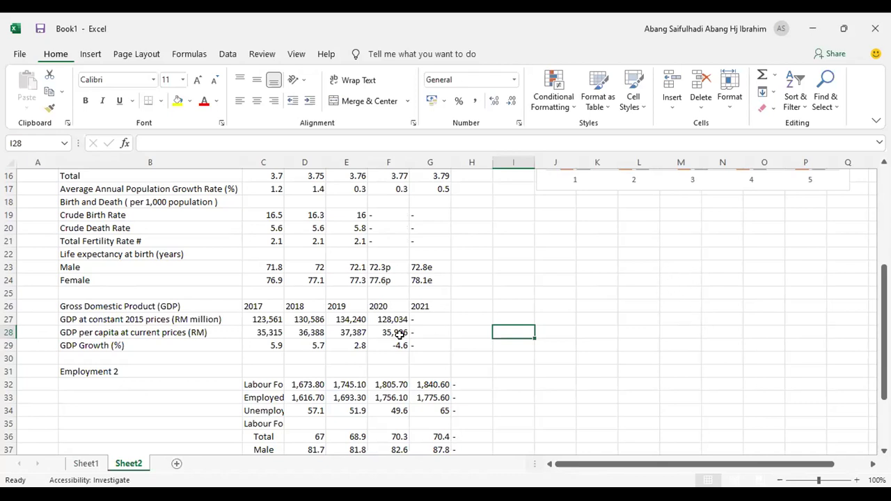
{"action": "left_click_drag", "start_coordinate": [423, 322], "coordinate": [421, 346]}
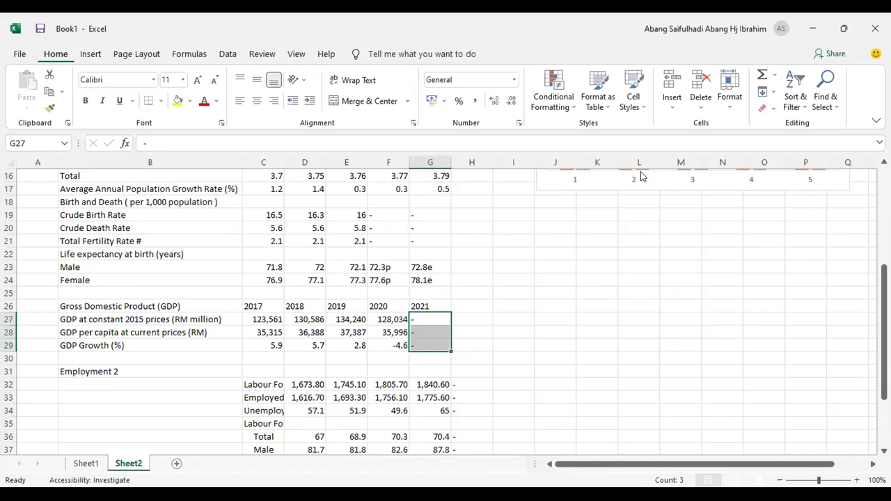
{"action": "left_click", "coordinate": [272, 332]}
{"action": "left_click", "coordinate": [206, 322]}
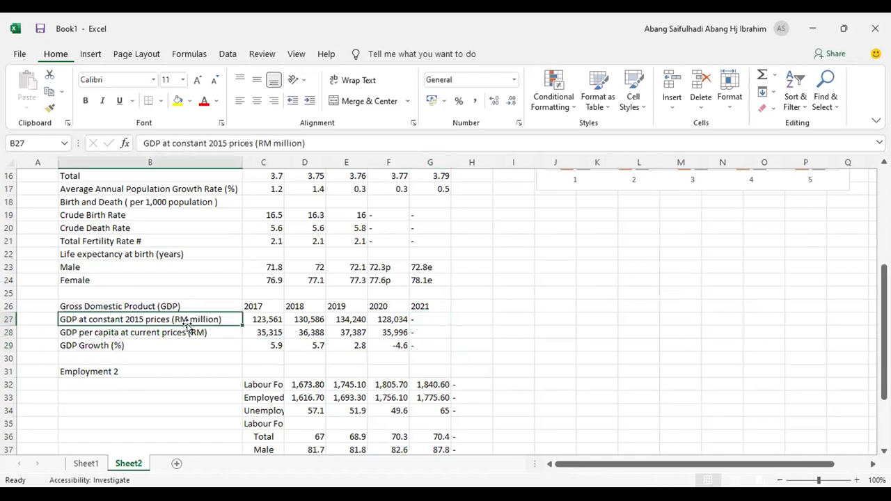
Step: Try a 2-D clustered column chart of the full GDP table B26:G29 and undo its insertion
{"action": "left_click_drag", "start_coordinate": [109, 307], "coordinate": [449, 348]}
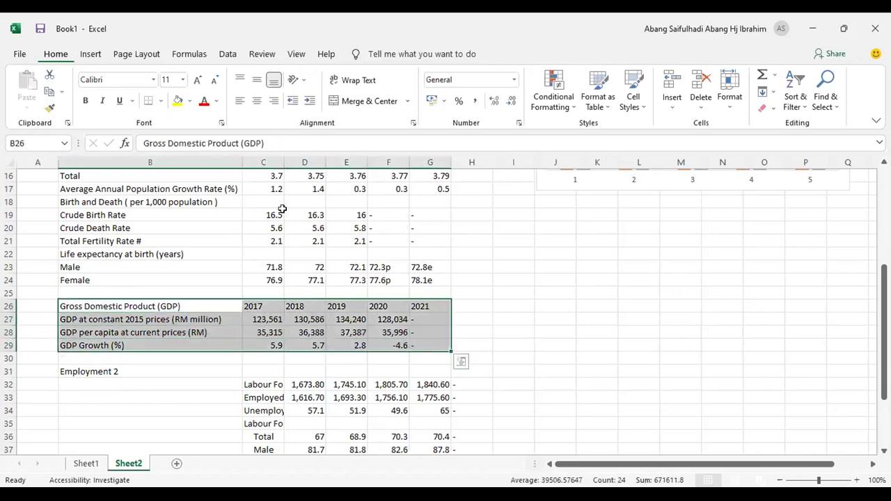
{"action": "left_click", "coordinate": [90, 55]}
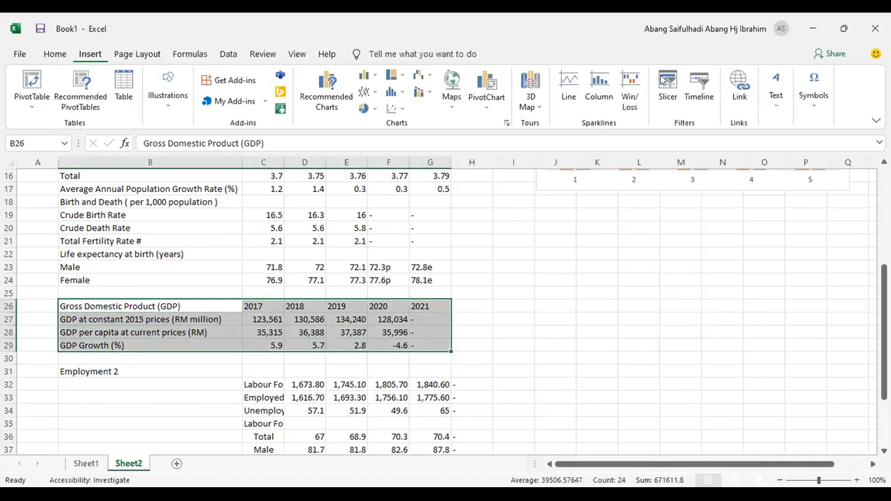
{"action": "left_click", "coordinate": [367, 75]}
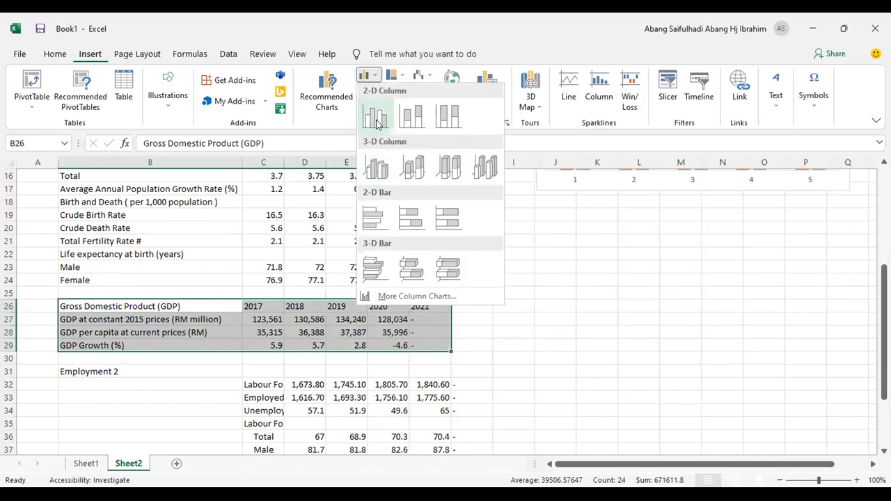
{"action": "left_click", "coordinate": [375, 118]}
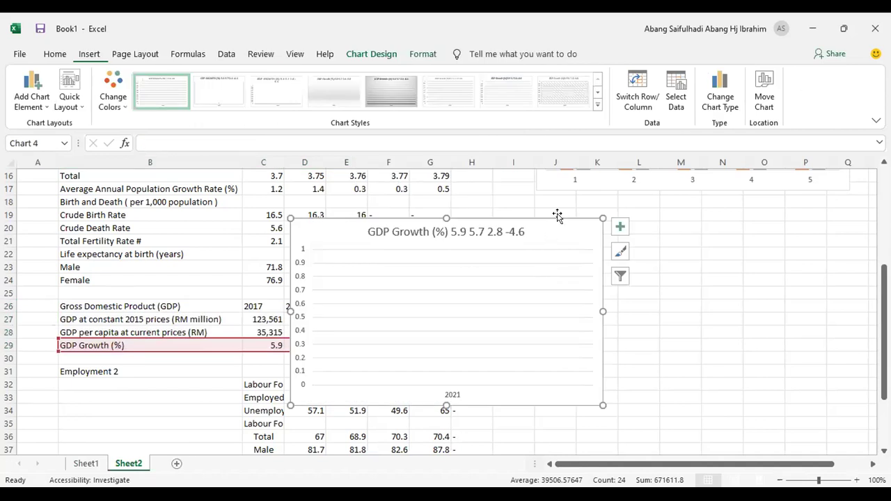
{"action": "key", "text": "ctrl+z"}
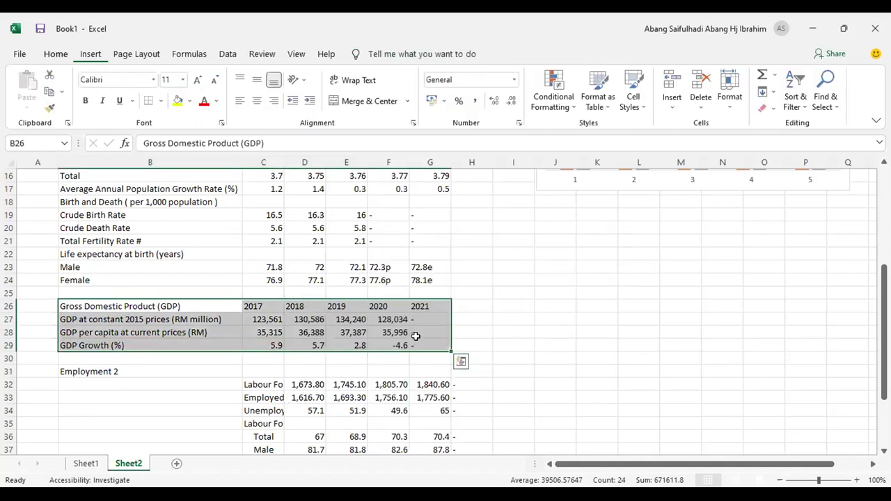
Step: Insert a 2-D clustered column chart of the 2017 to 2020 GDP data in B26:F29 and place it beside the table, over columns J to P
{"action": "left_click", "coordinate": [417, 343]}
{"action": "left_click_drag", "start_coordinate": [160, 312], "coordinate": [400, 348]}
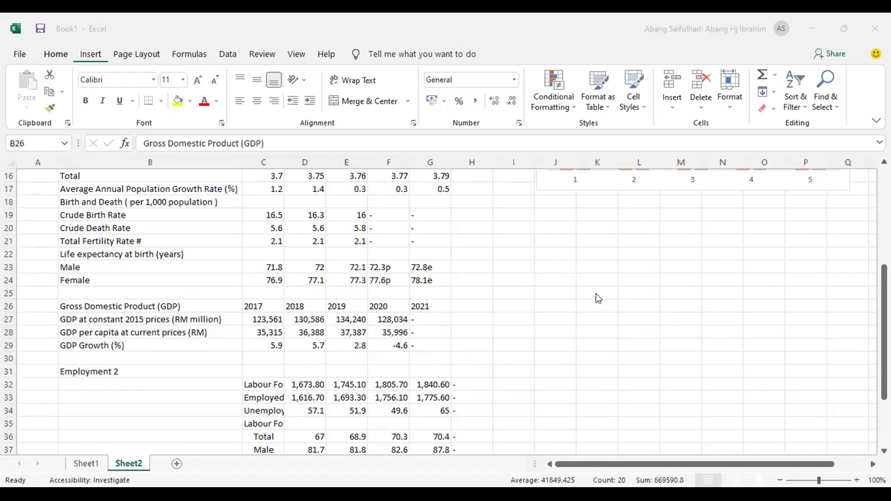
{"action": "scroll", "coordinate": [595, 298], "scroll_direction": "down", "scroll_amount": 2}
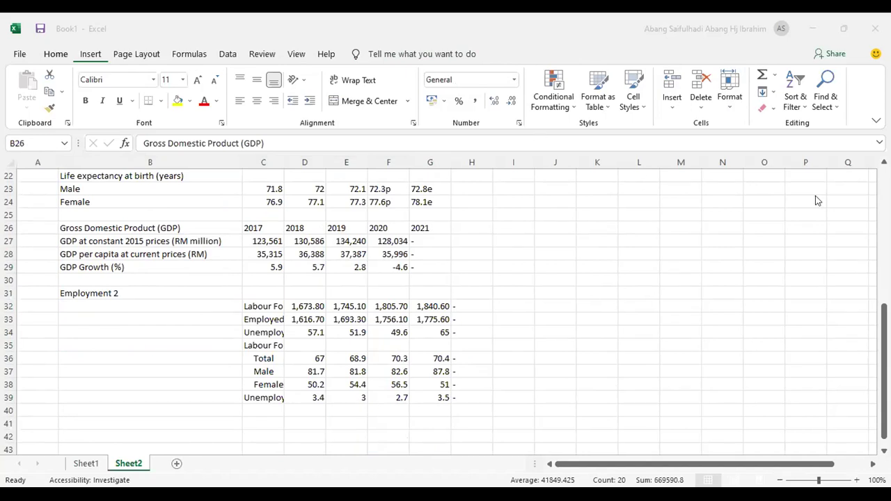
{"action": "scroll", "coordinate": [858, 293], "scroll_direction": "up", "scroll_amount": 1}
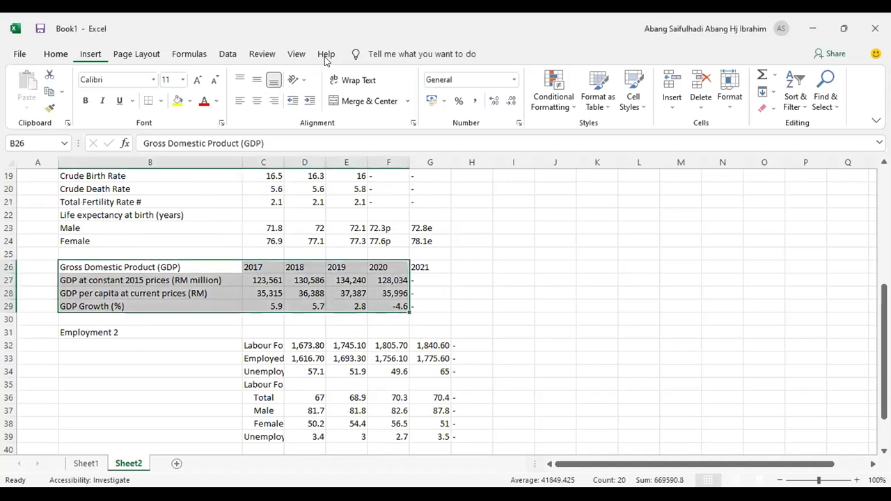
{"action": "left_click", "coordinate": [89, 55]}
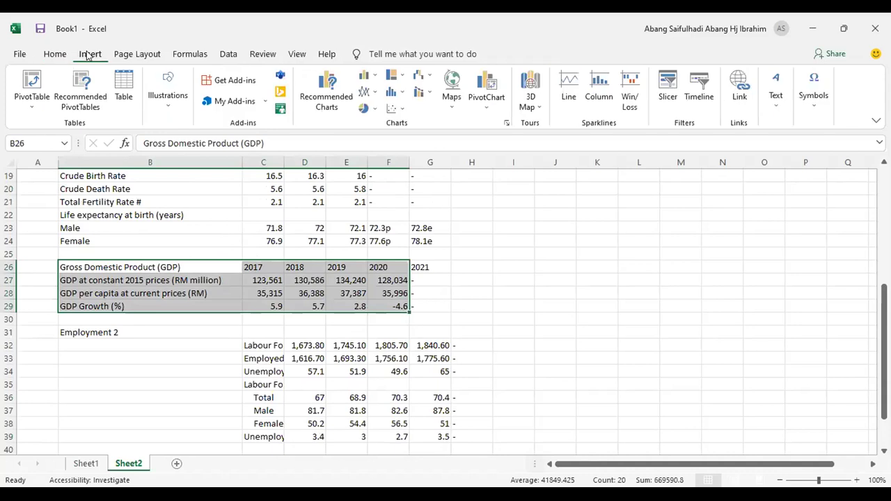
{"action": "left_click", "coordinate": [367, 75]}
{"action": "left_click", "coordinate": [378, 123]}
{"action": "left_click_drag", "start_coordinate": [500, 217], "coordinate": [731, 205]}
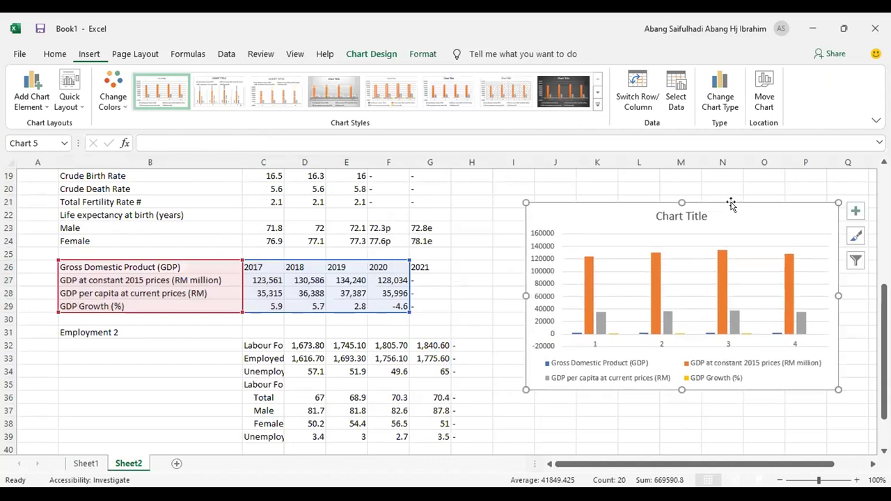
{"action": "left_click", "coordinate": [685, 219]}
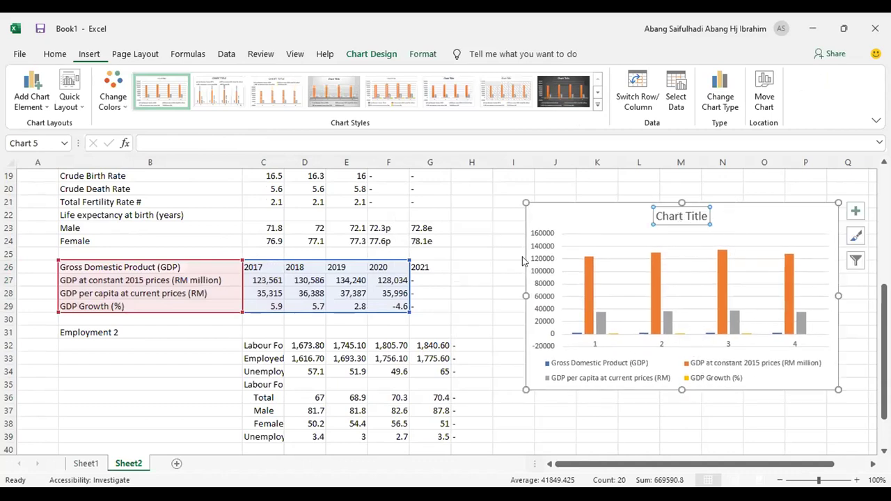
{"action": "left_click", "coordinate": [618, 234]}
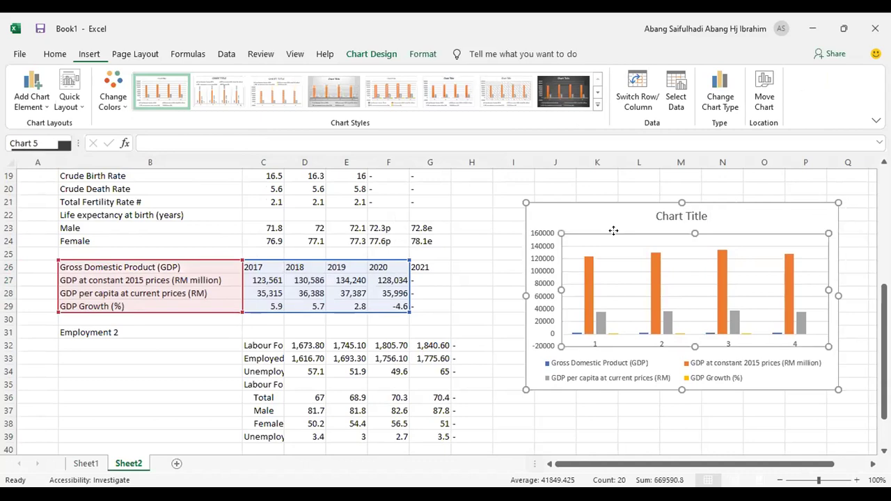
Step: Exclude the Gross Domestic Product (GDP) series from the GDP chart's data source and close the formatting pane
{"action": "double_click", "coordinate": [613, 230]}
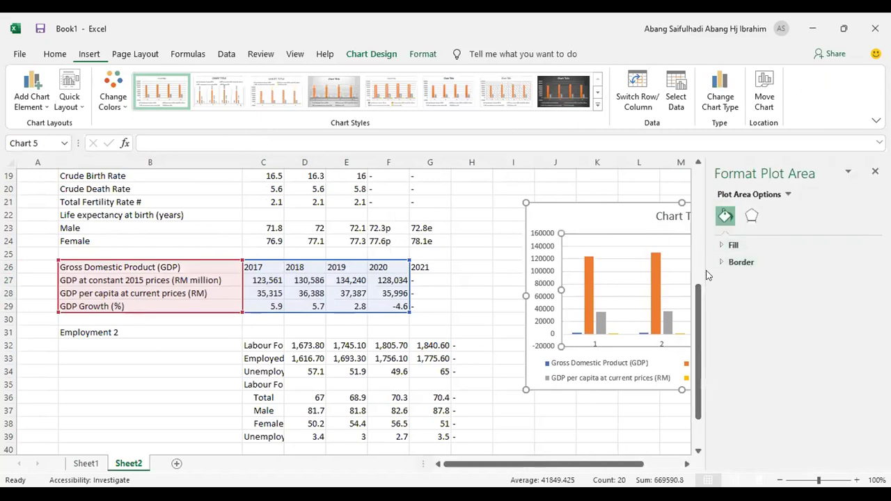
{"action": "right_click", "coordinate": [644, 236]}
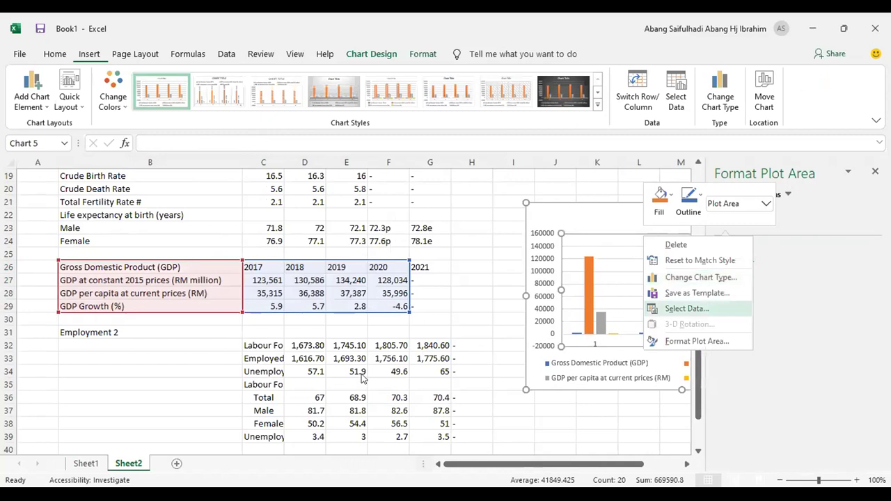
{"action": "key", "text": "Return"}
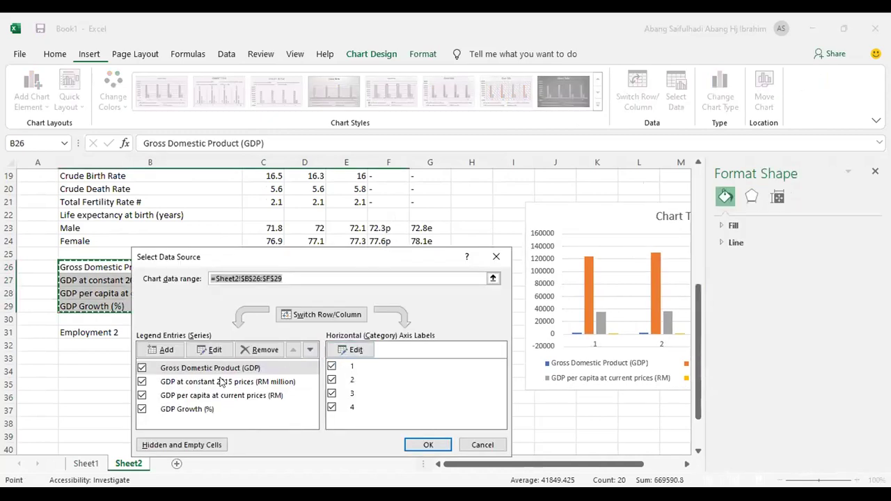
{"action": "left_click", "coordinate": [186, 369]}
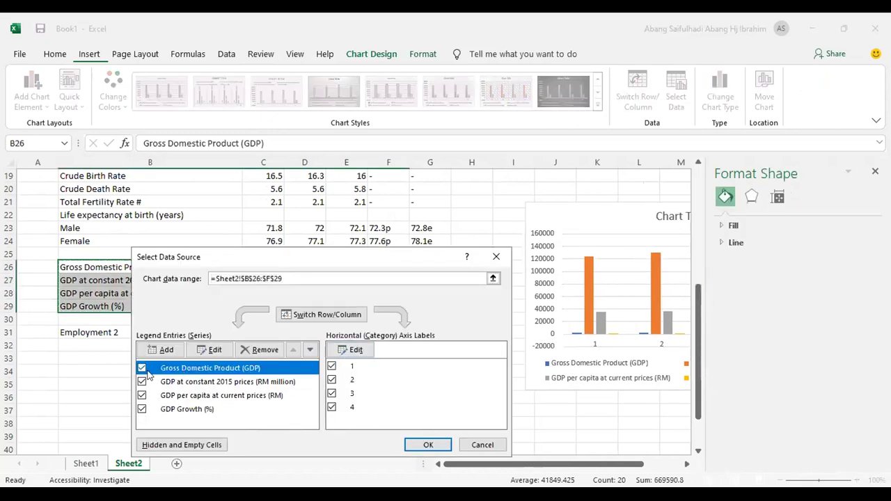
{"action": "left_click", "coordinate": [142, 368]}
{"action": "left_click", "coordinate": [422, 443]}
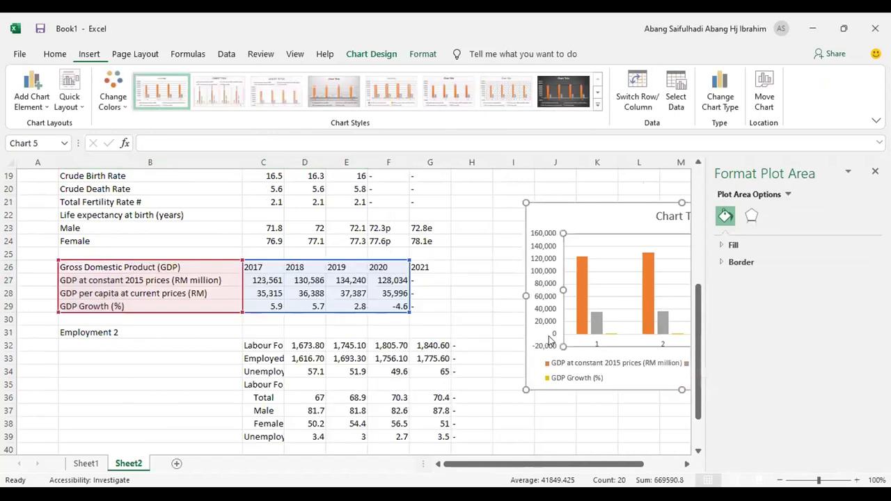
{"action": "left_click", "coordinate": [876, 171]}
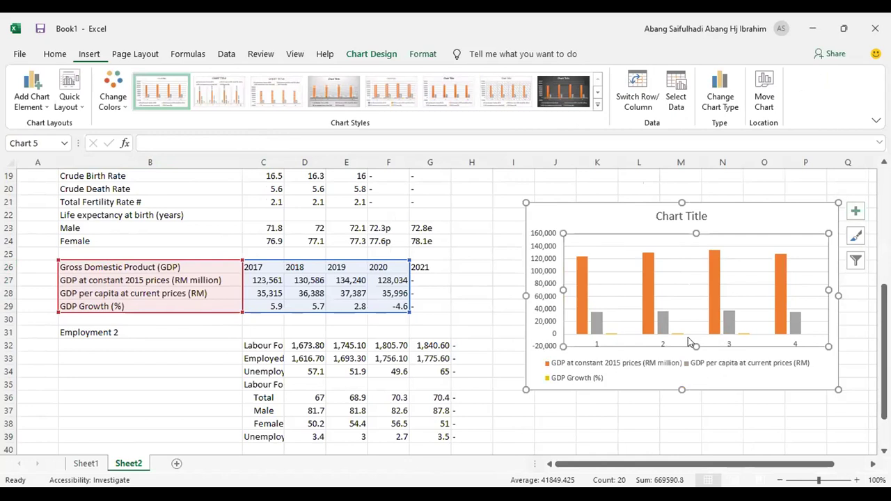
Step: Delete the chart title and the vertical axis labels from the GDP chart
{"action": "left_click", "coordinate": [611, 334]}
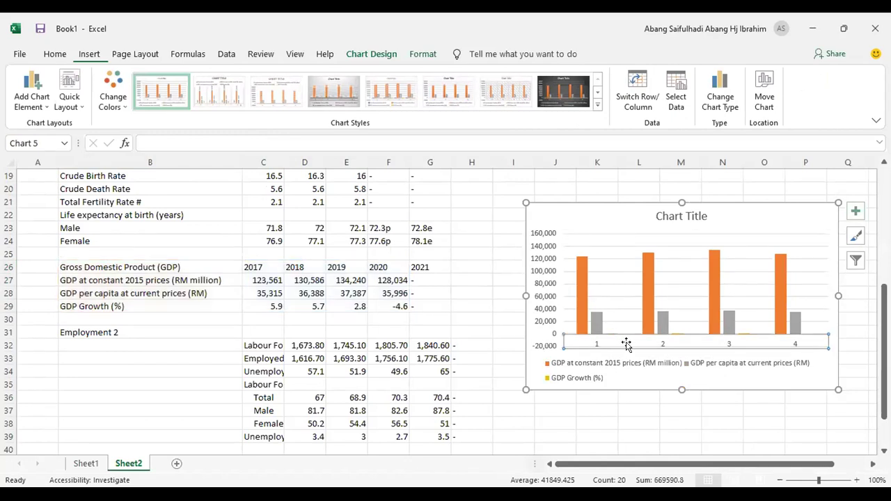
{"action": "left_click", "coordinate": [680, 215]}
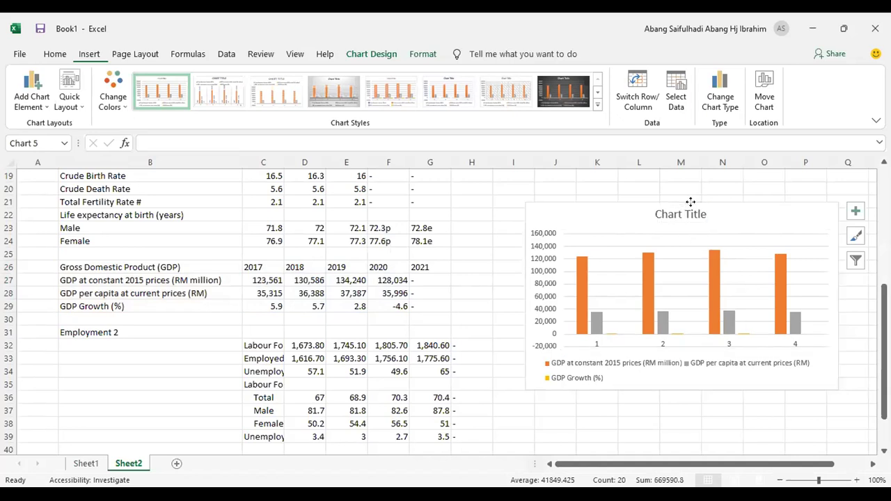
{"action": "key", "text": "Delete"}
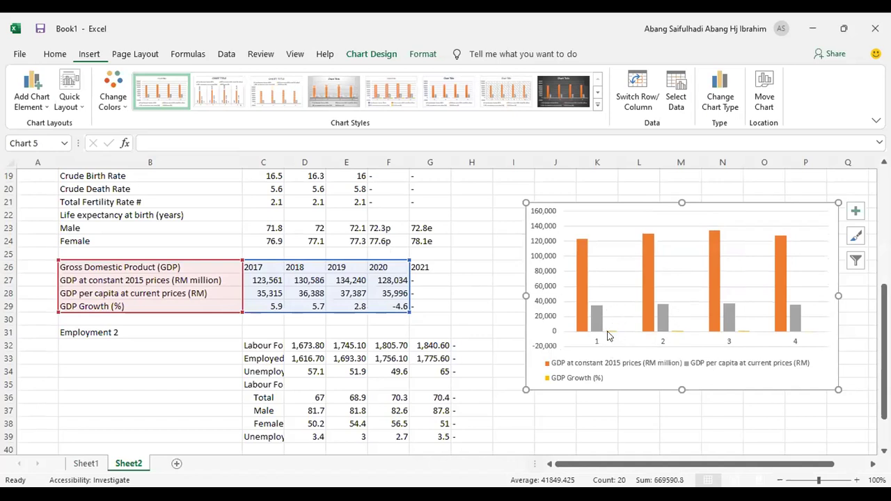
{"action": "left_click", "coordinate": [543, 291]}
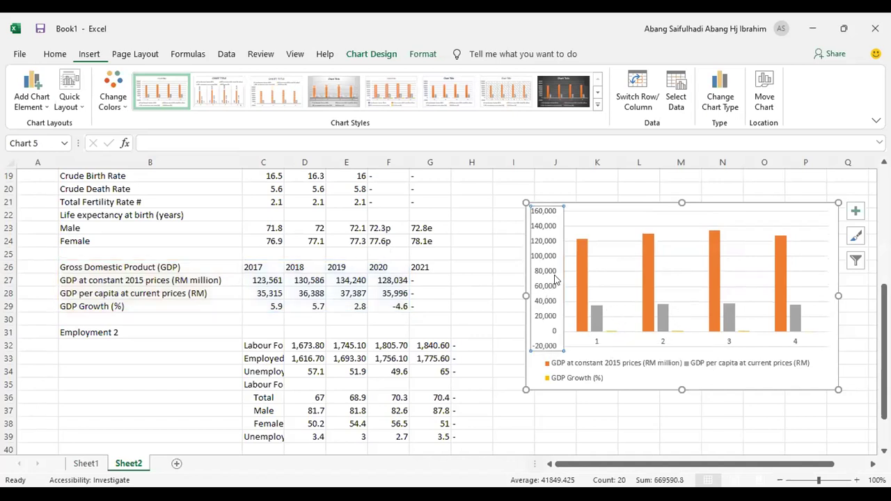
{"action": "key", "text": "Delete"}
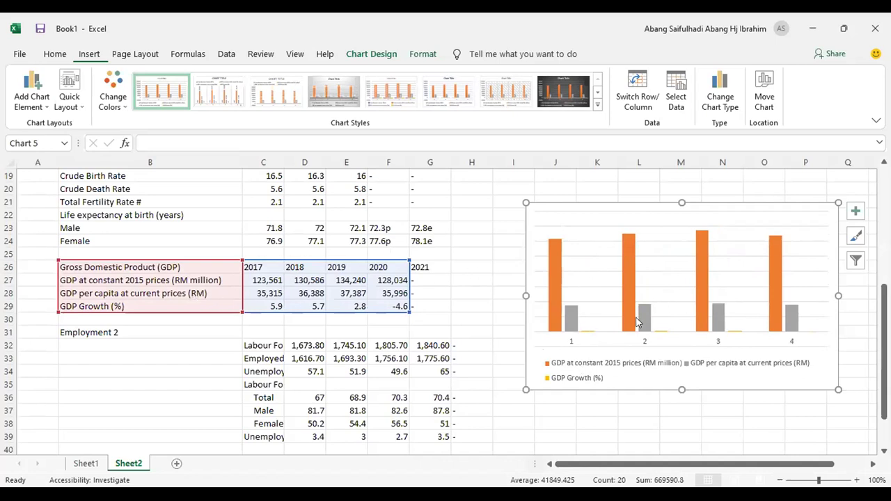
Step: Delete the GDP per capita at current prices (RM) row from the GDP table and dismiss the formula reference warning
{"action": "left_click", "coordinate": [246, 293]}
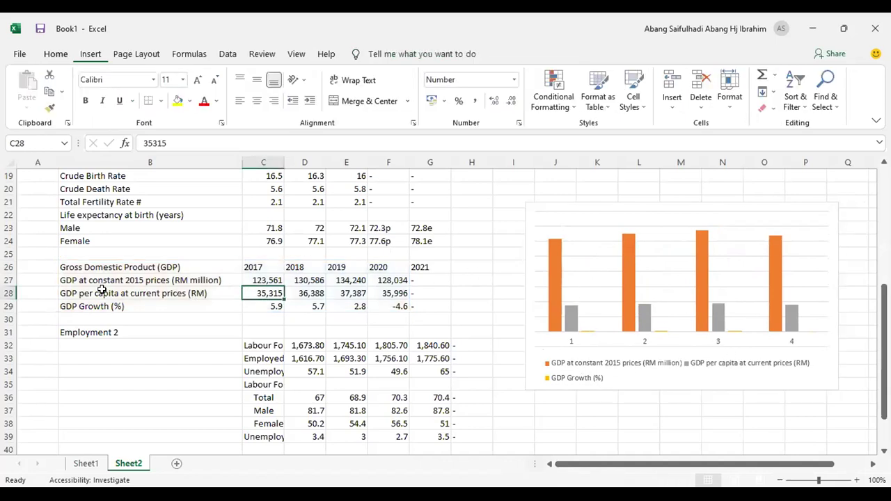
{"action": "left_click", "coordinate": [8, 293]}
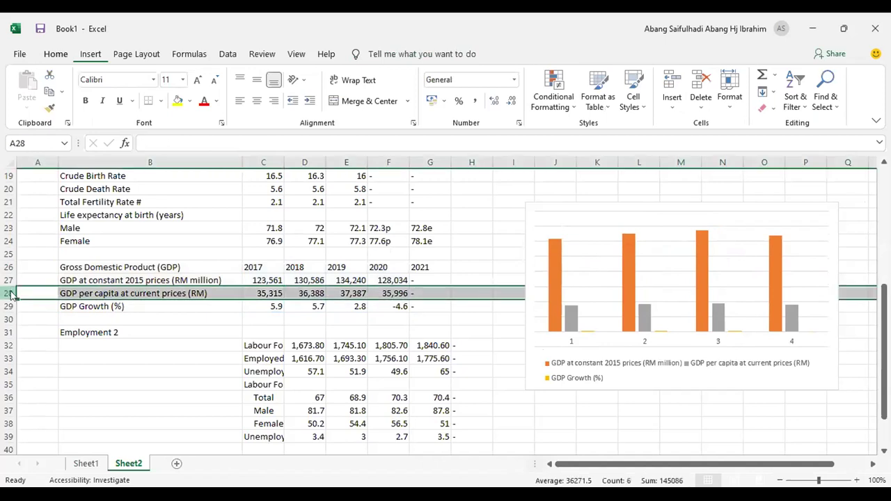
{"action": "right_click", "coordinate": [11, 296]}
{"action": "left_click", "coordinate": [58, 206]}
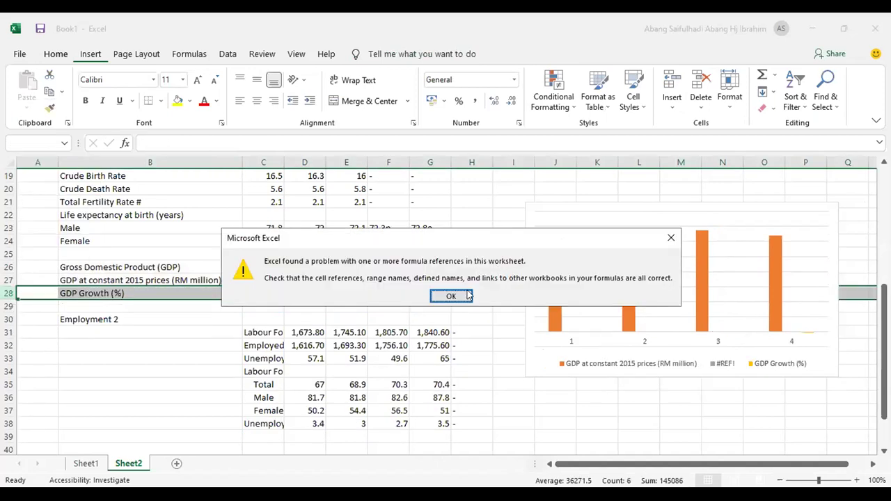
{"action": "left_click", "coordinate": [460, 295]}
Step: Enlarge the GDP chart up and outward to span columns I to P, and remove its horizontal gridlines
{"action": "left_click", "coordinate": [811, 360]}
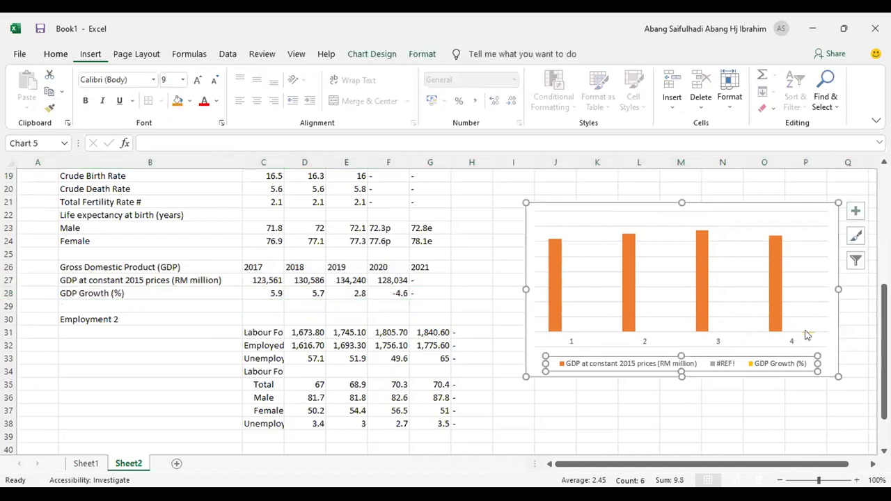
{"action": "left_click", "coordinate": [808, 332]}
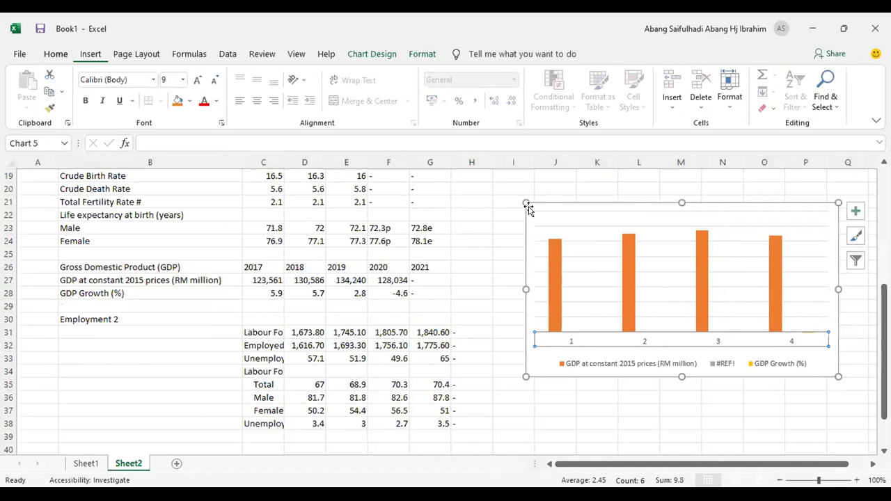
{"action": "left_click_drag", "start_coordinate": [526, 202], "coordinate": [486, 168]}
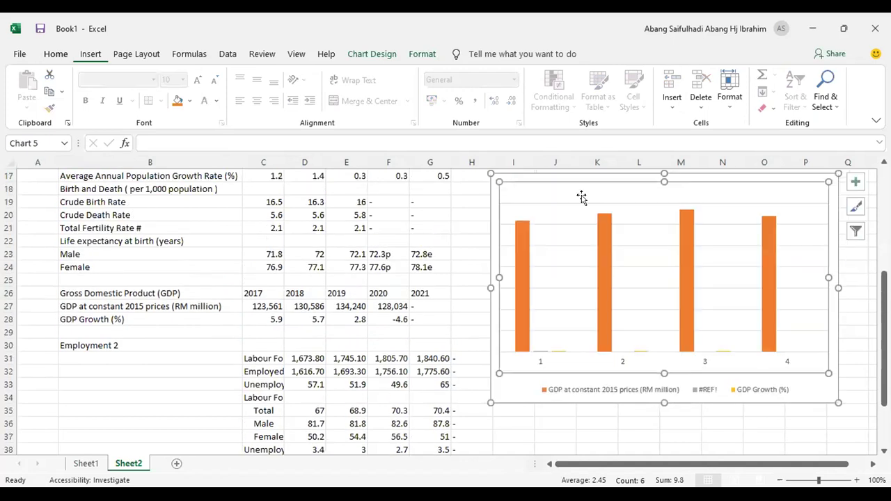
{"action": "left_click", "coordinate": [579, 204]}
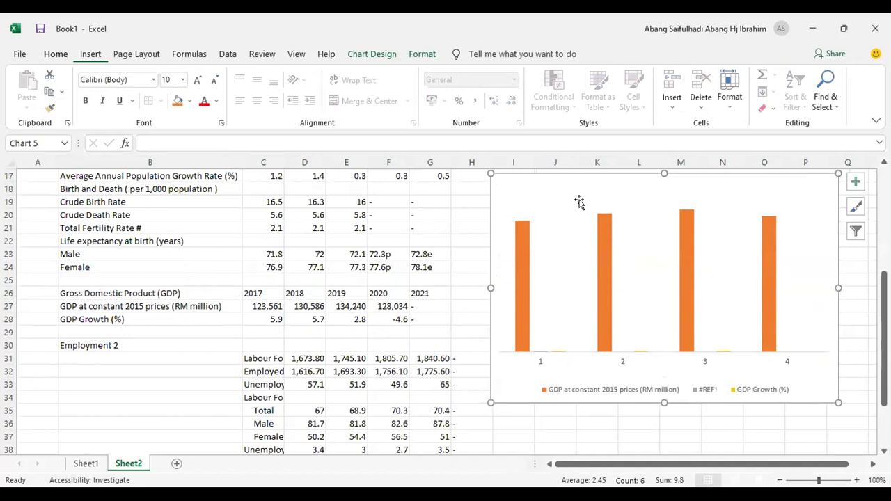
Step: Change the GDP chart to a combo chart with GDP Growth (%) as a line on the secondary axis
{"action": "right_click", "coordinate": [572, 223]}
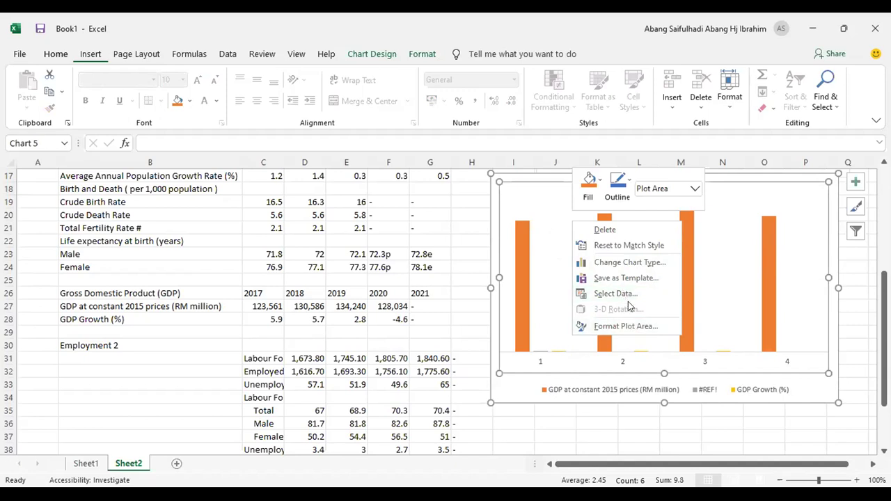
{"action": "left_click", "coordinate": [649, 267]}
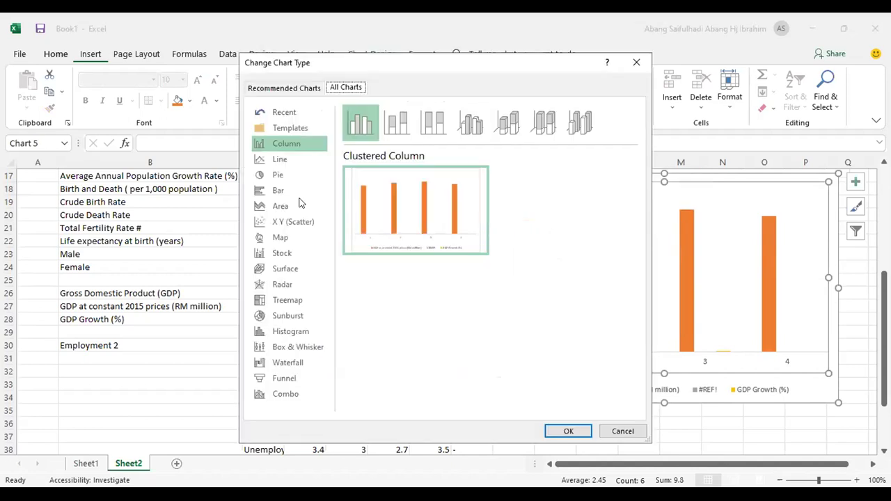
{"action": "left_click", "coordinate": [291, 394]}
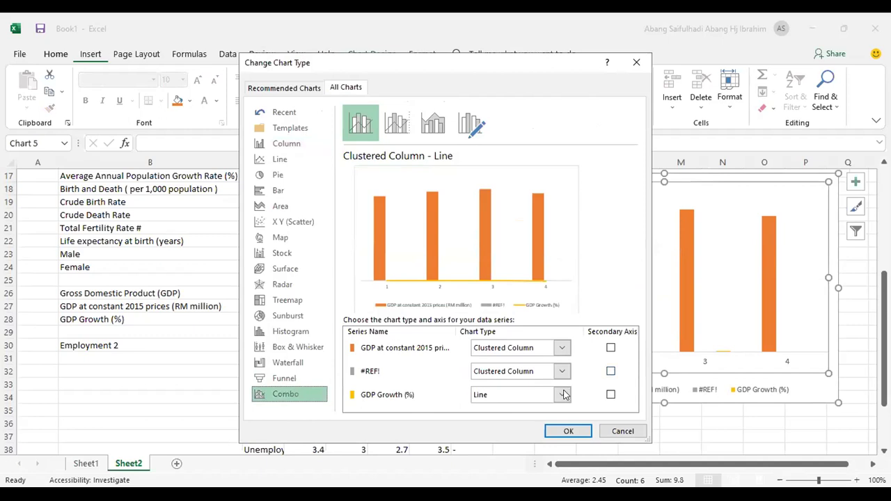
{"action": "left_click", "coordinate": [564, 395]}
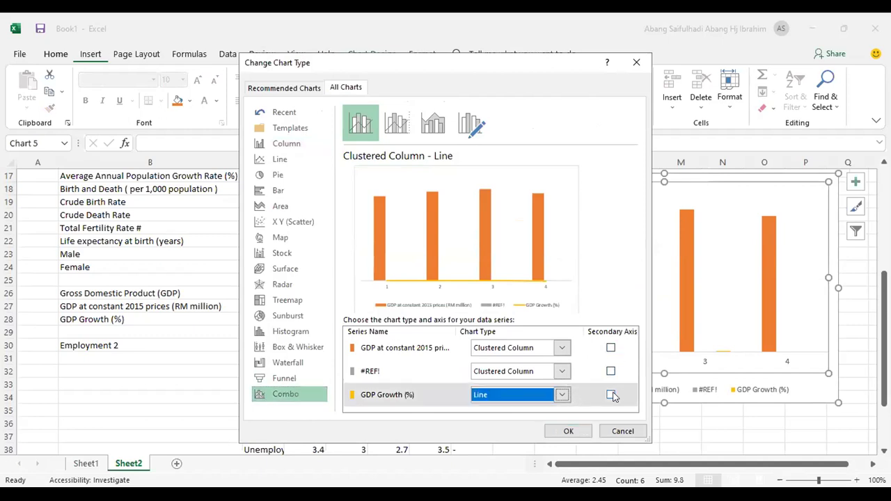
{"action": "left_click", "coordinate": [611, 395]}
{"action": "left_click", "coordinate": [567, 433]}
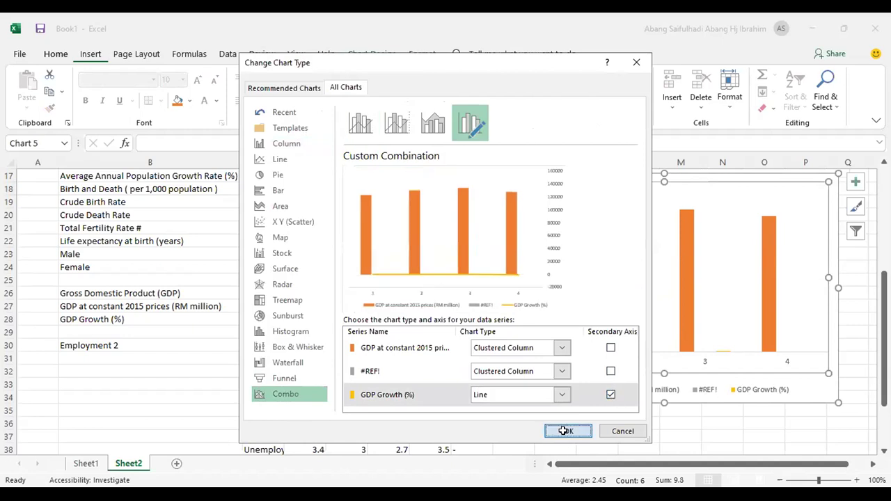
Step: Delete the secondary vertical axis labels from the GDP combo chart
{"action": "left_click", "coordinate": [820, 229]}
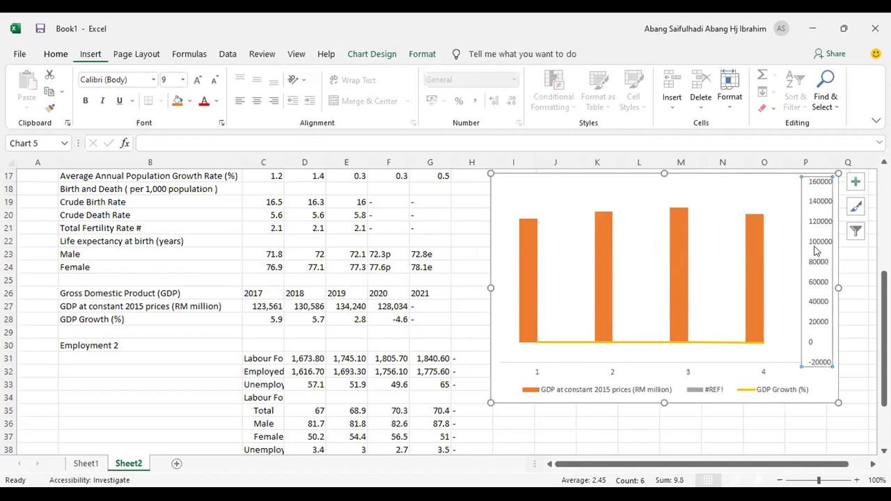
{"action": "left_click", "coordinate": [810, 230]}
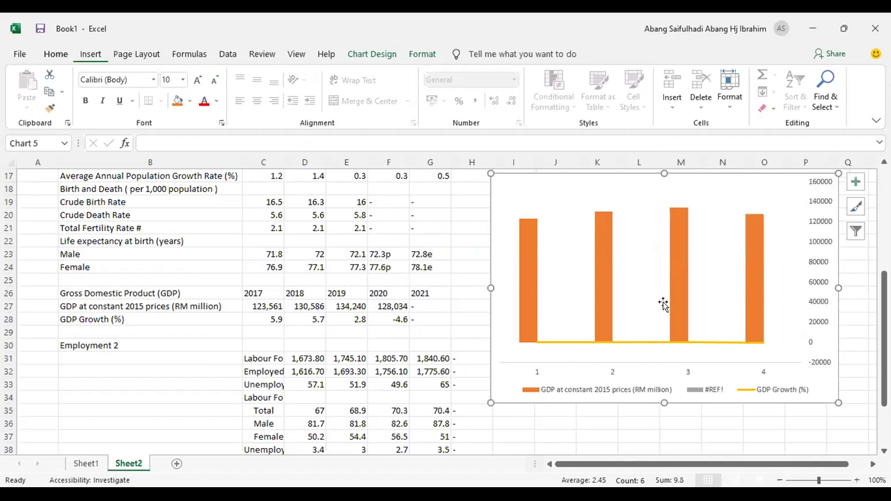
{"action": "left_click", "coordinate": [811, 244]}
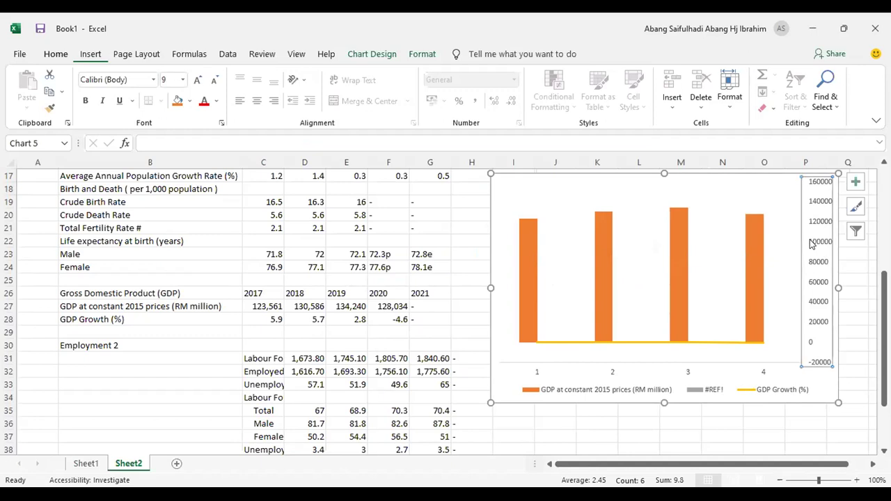
{"action": "key", "text": "Delete"}
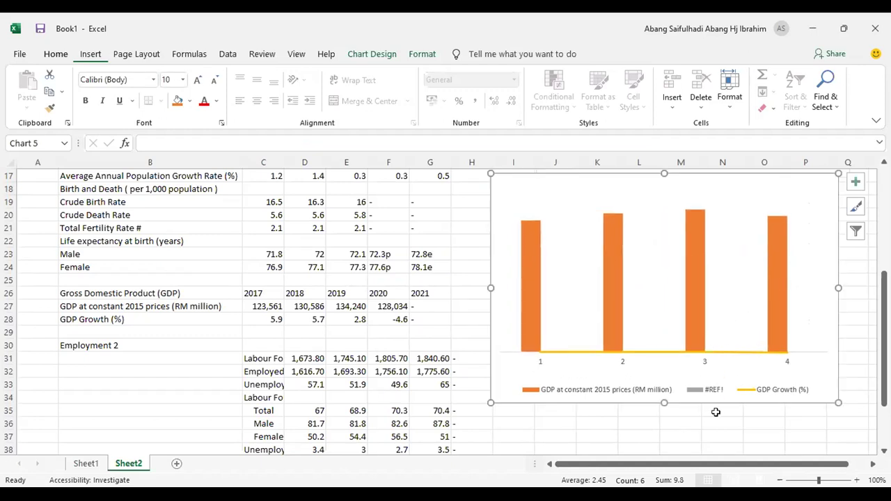
Step: Remove the #REF! entry from the GDP chart's legend
{"action": "left_click", "coordinate": [693, 393]}
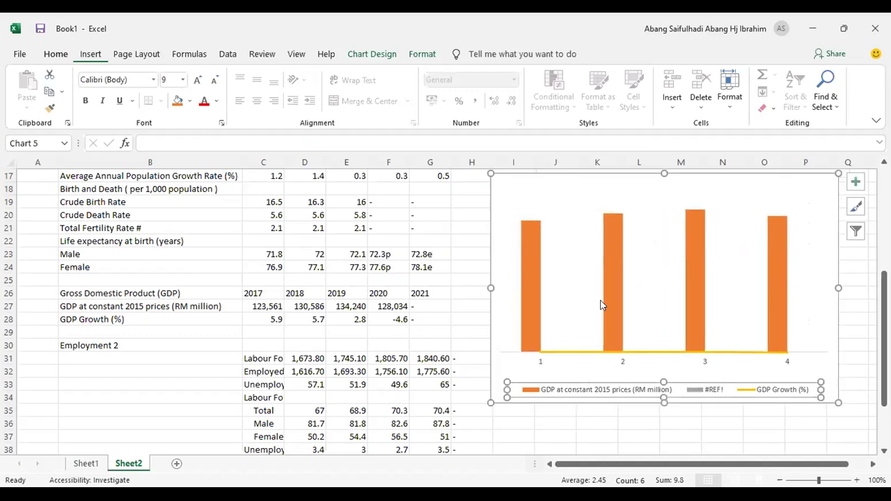
{"action": "left_click", "coordinate": [177, 308]}
{"action": "left_click", "coordinate": [319, 291]}
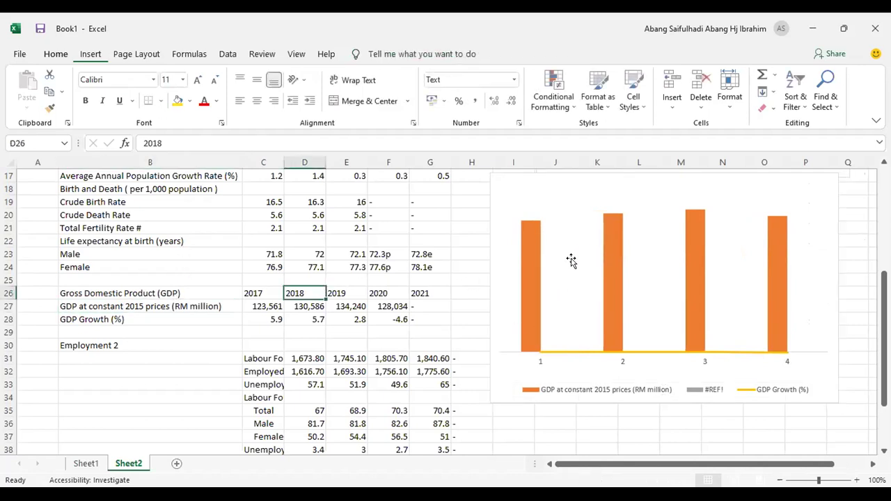
{"action": "left_click", "coordinate": [704, 393]}
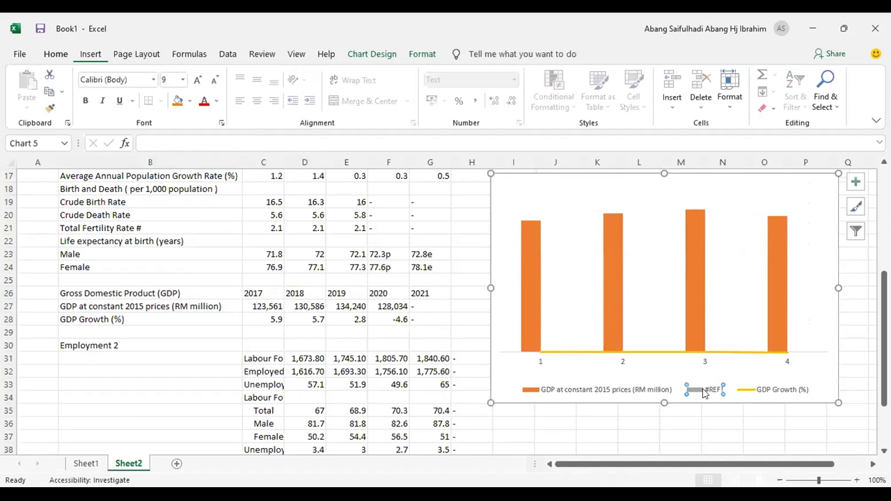
{"action": "key", "text": "Delete"}
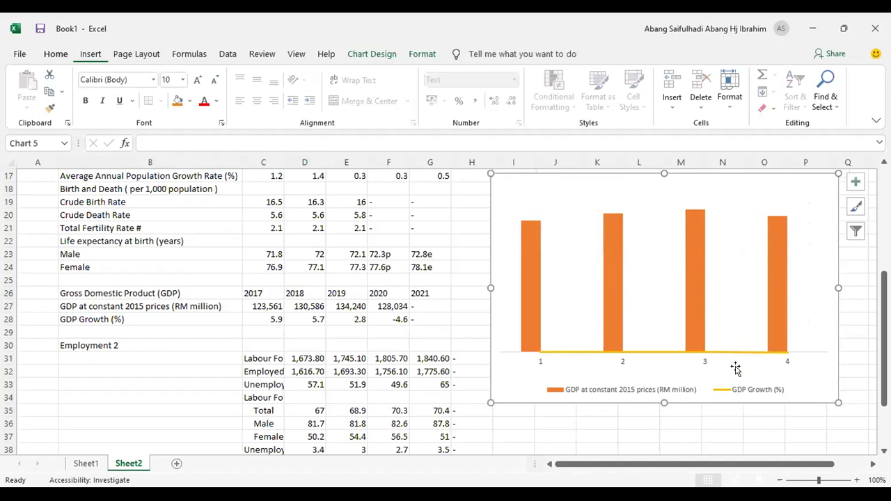
Step: Open the formatting options for the GDP Growth (%) line in the GDP combo chart
{"action": "left_click", "coordinate": [796, 249]}
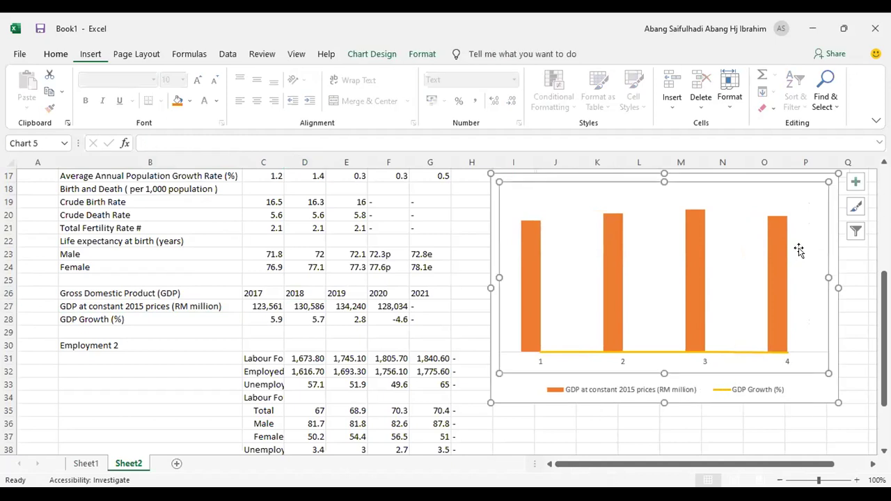
{"action": "left_click", "coordinate": [37, 239]}
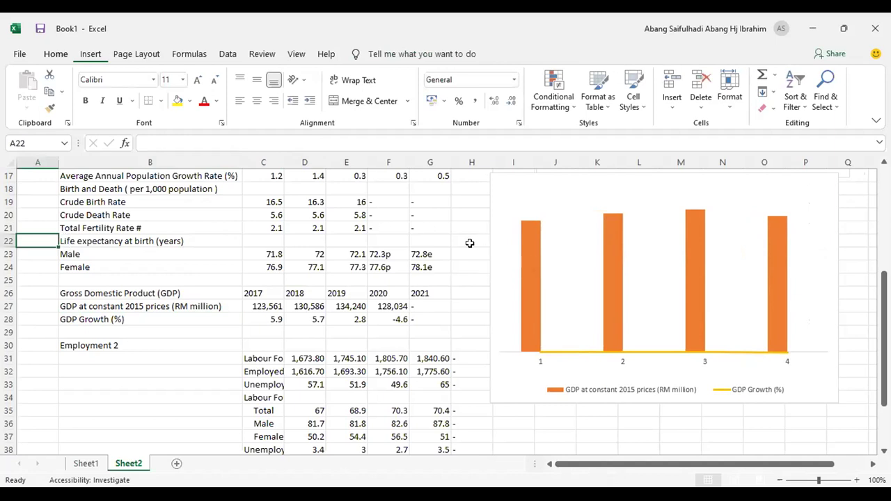
{"action": "left_click", "coordinate": [660, 354]}
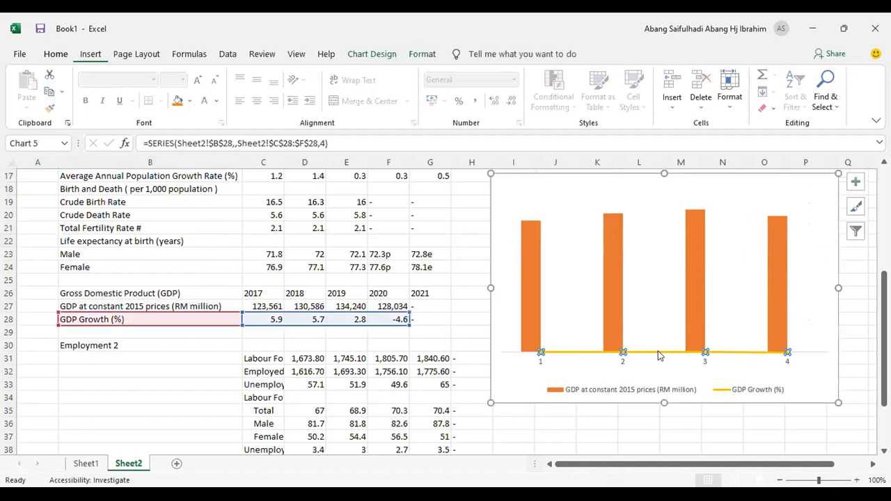
{"action": "double_click", "coordinate": [659, 353]}
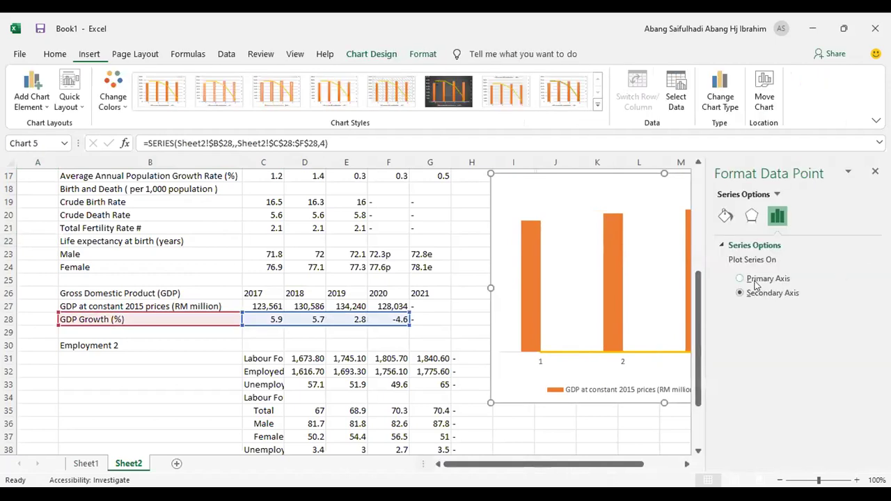
Step: Set the GDP columns' gap width to 217% and try plotting them on the secondary axis before returning them to the primary axis
{"action": "left_click", "coordinate": [612, 287]}
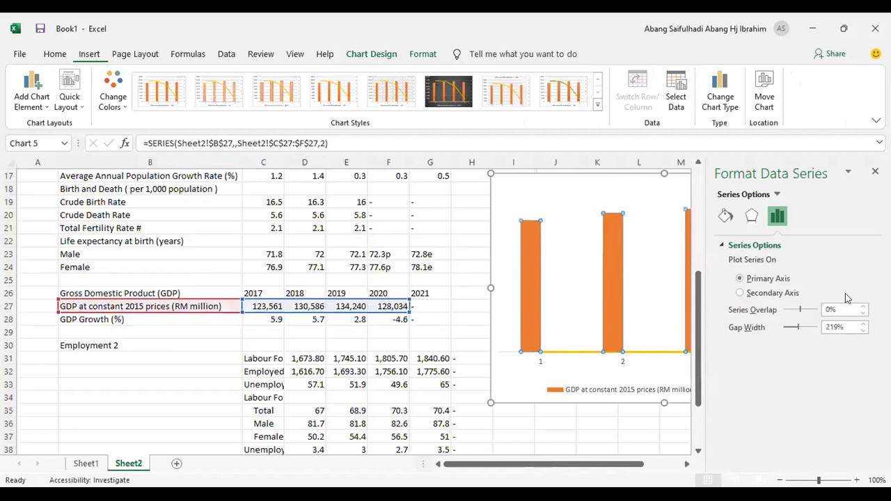
{"action": "left_click", "coordinate": [863, 330]}
{"action": "left_click", "coordinate": [863, 331]}
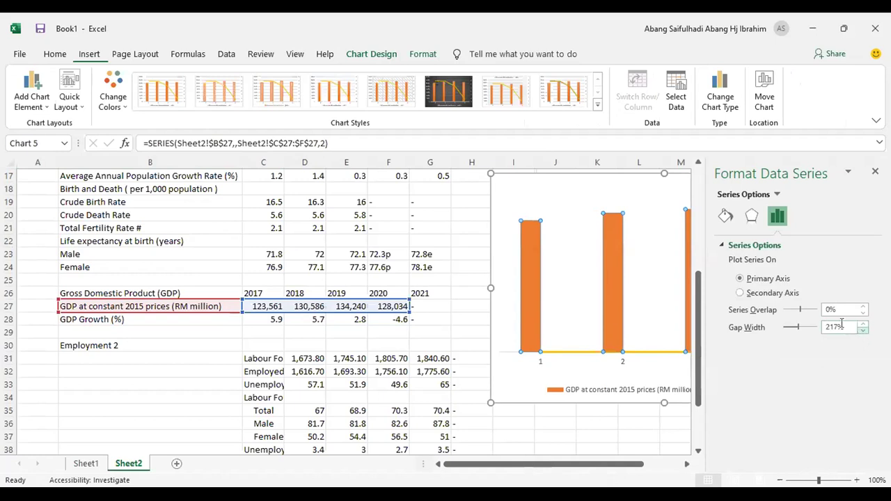
{"action": "left_click", "coordinate": [761, 294]}
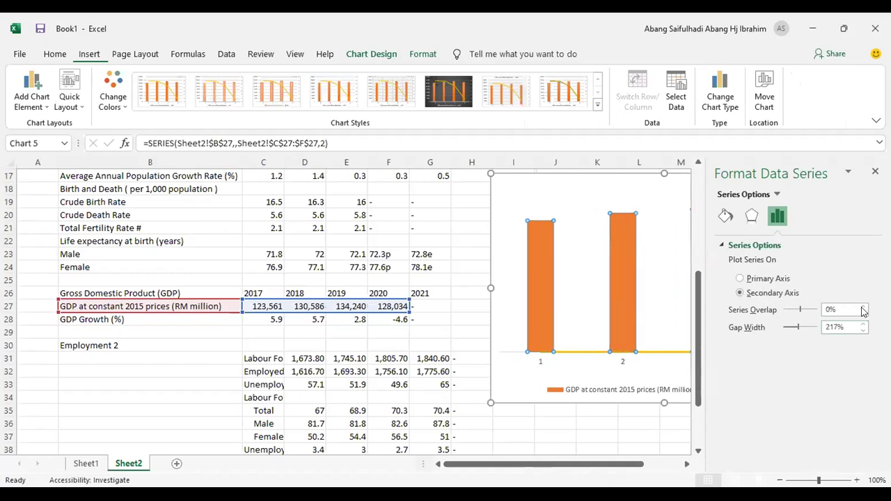
{"action": "left_click", "coordinate": [766, 279]}
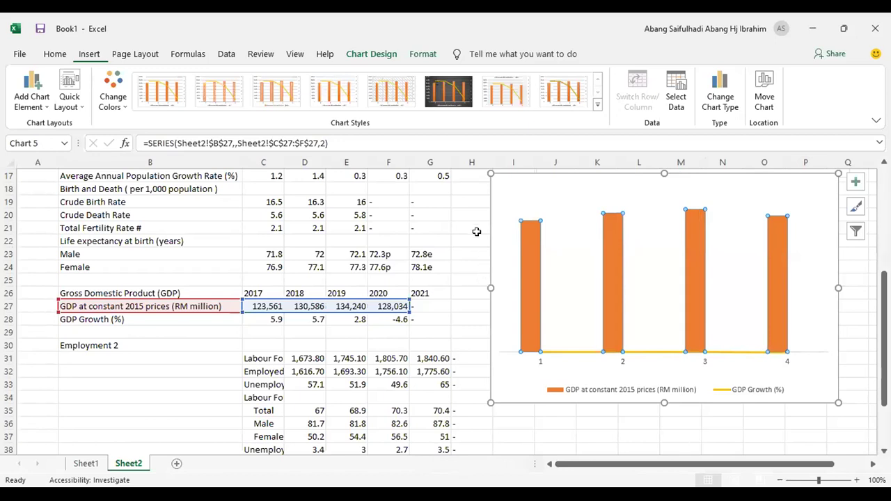
Step: Try the dark chart style on the GDP combo chart and undo the latest changes
{"action": "left_click", "coordinate": [454, 95]}
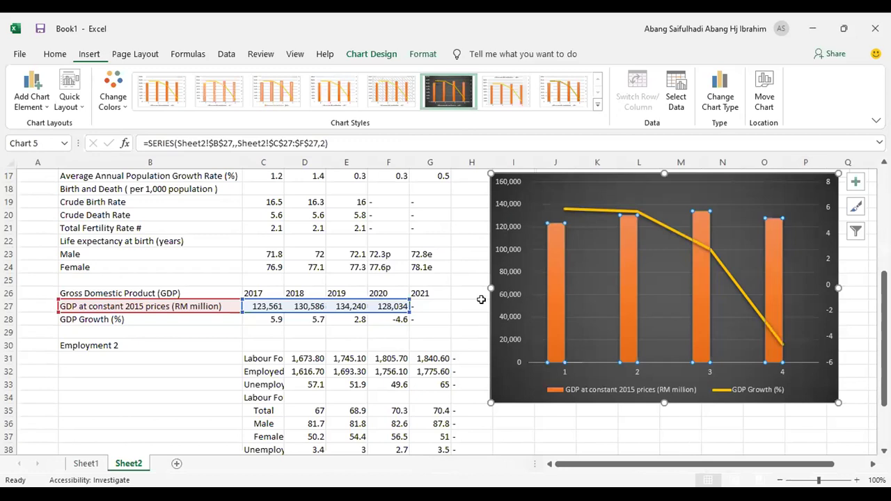
{"action": "left_click", "coordinate": [515, 277]}
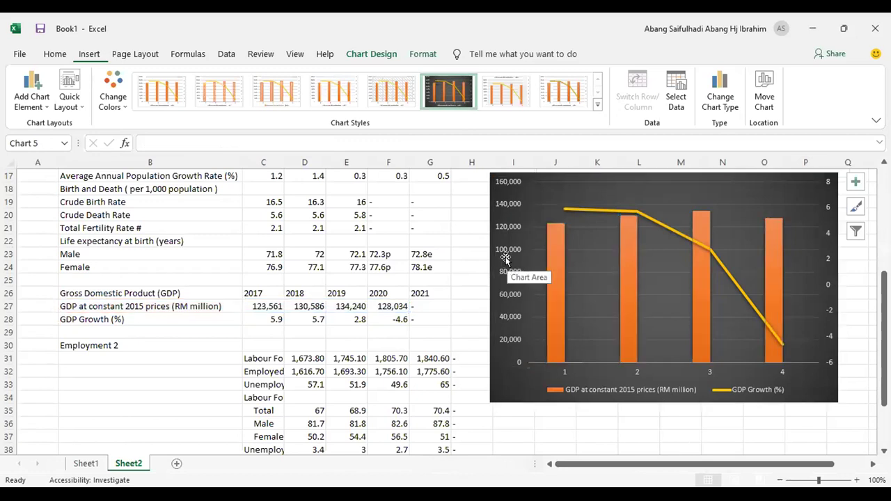
{"action": "key", "text": "ctrl+z"}
{"action": "key", "text": "ctrl+z"}
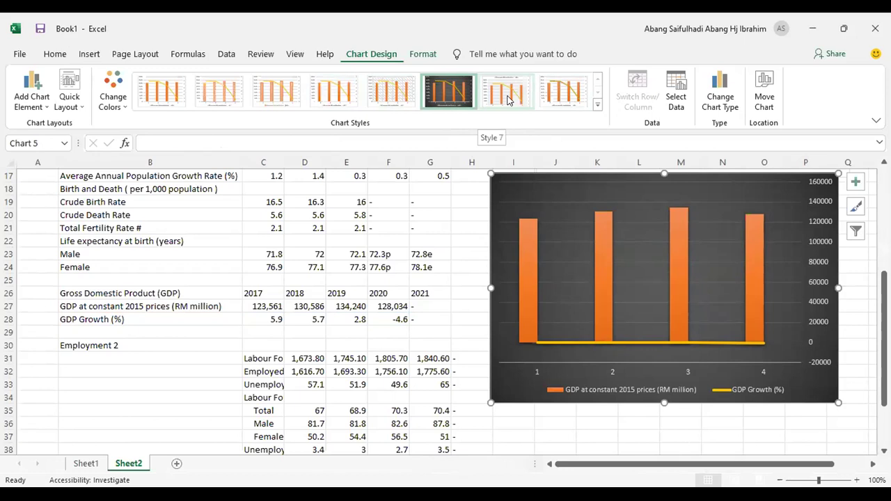
Step: Apply the dark chart style to the GDP combo chart and delete its horizontal gridlines
{"action": "left_click", "coordinate": [450, 96]}
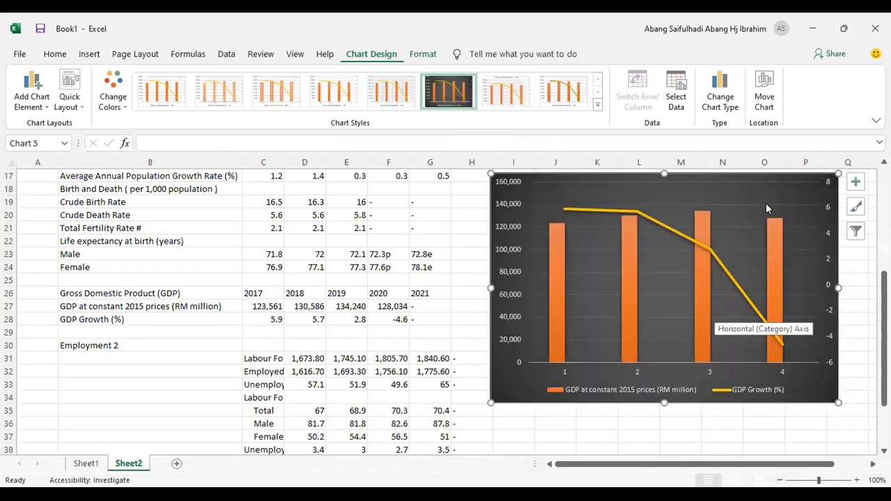
{"action": "left_click", "coordinate": [748, 226]}
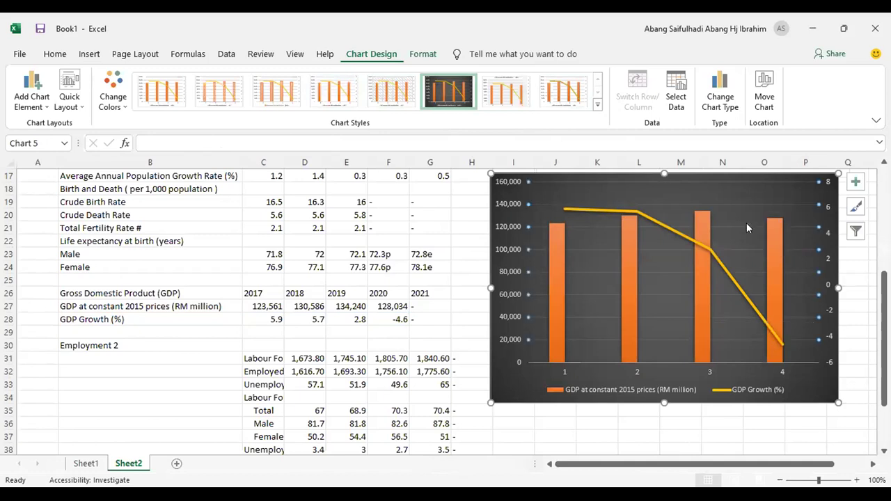
{"action": "key", "text": "Delete"}
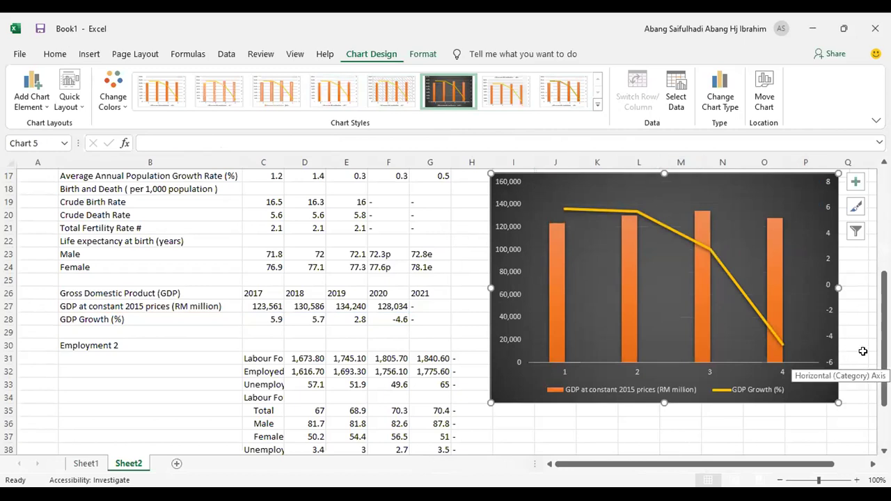
Step: Compare the 2017 to 2021 GDP and GDP Growth (%) figures in the table with the combo chart
{"action": "left_click", "coordinate": [862, 321]}
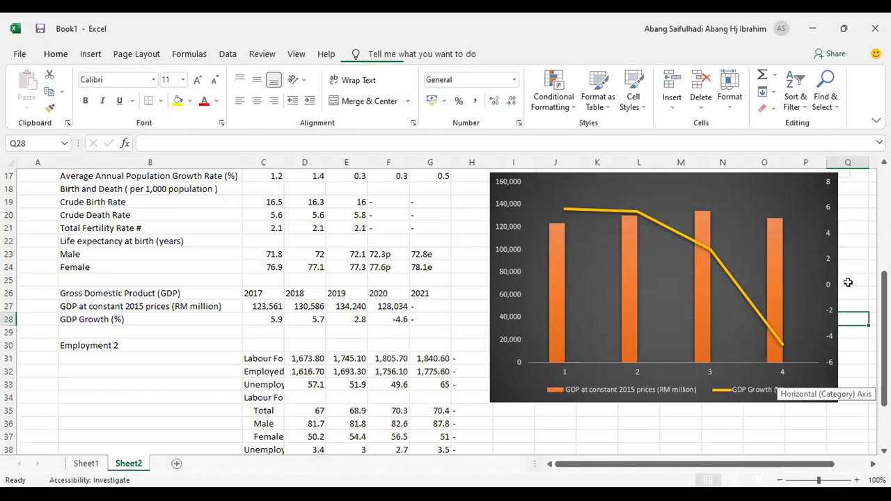
{"action": "left_click", "coordinate": [271, 319]}
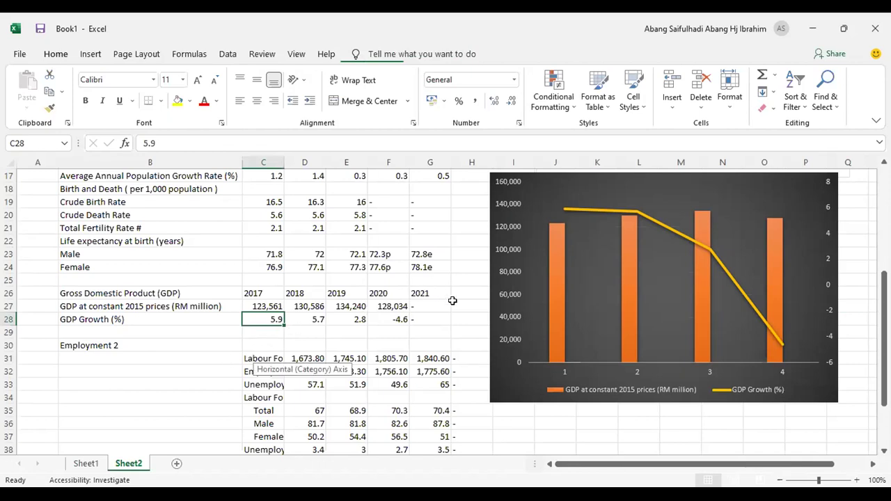
{"action": "scroll", "coordinate": [453, 301], "scroll_direction": "up", "scroll_amount": 2}
{"action": "left_click", "coordinate": [393, 346]}
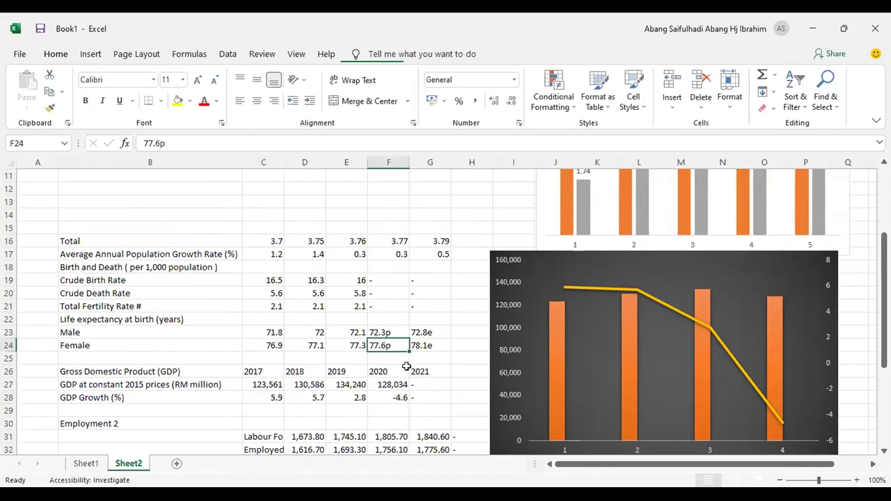
{"action": "left_click", "coordinate": [400, 399]}
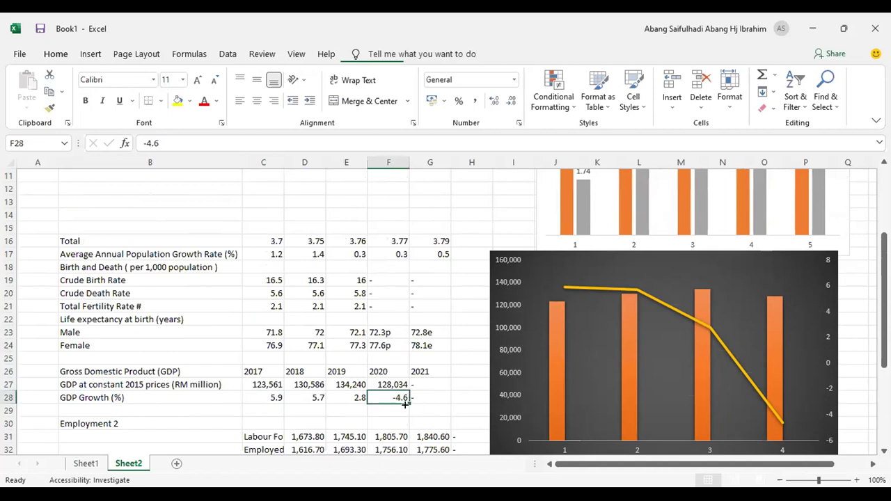
{"action": "scroll", "coordinate": [571, 364], "scroll_direction": "down", "scroll_amount": 2}
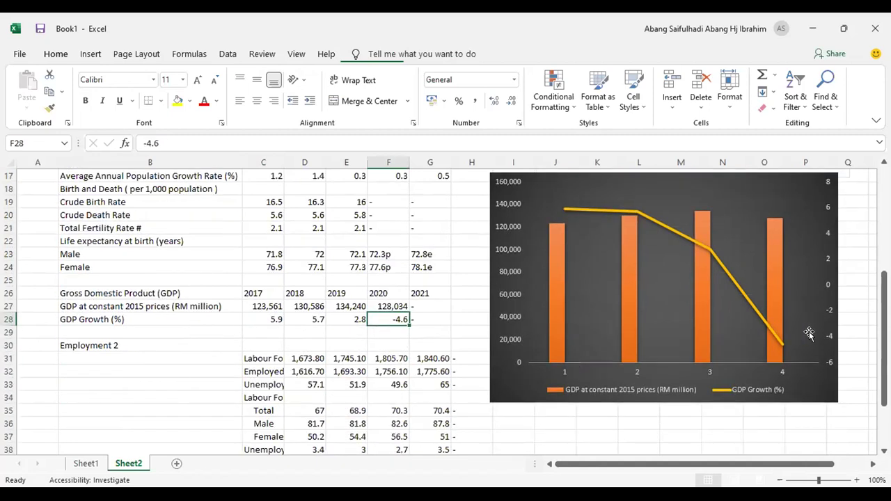
{"action": "left_click_drag", "start_coordinate": [419, 307], "coordinate": [417, 320]}
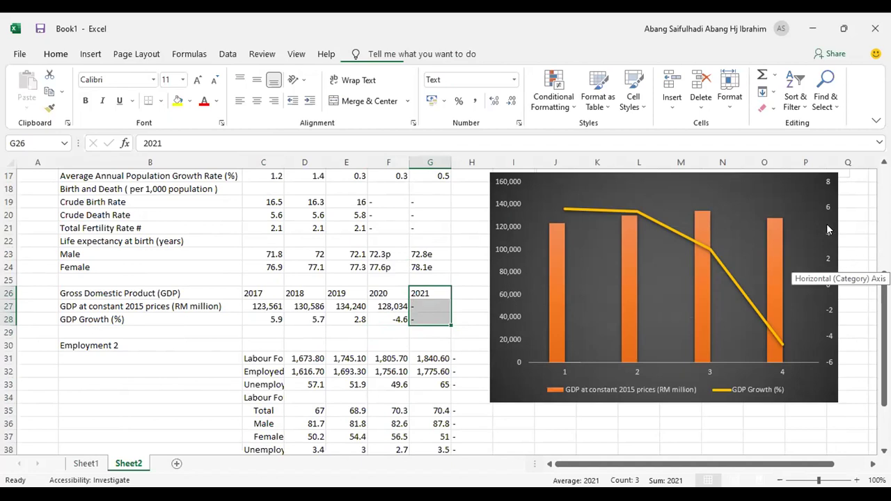
Step: Copy the finished GDP and GDP Growth (%) combo chart to the clipboard
{"action": "left_click", "coordinate": [691, 189]}
{"action": "scroll", "coordinate": [750, 177], "scroll_direction": "up", "scroll_amount": 3}
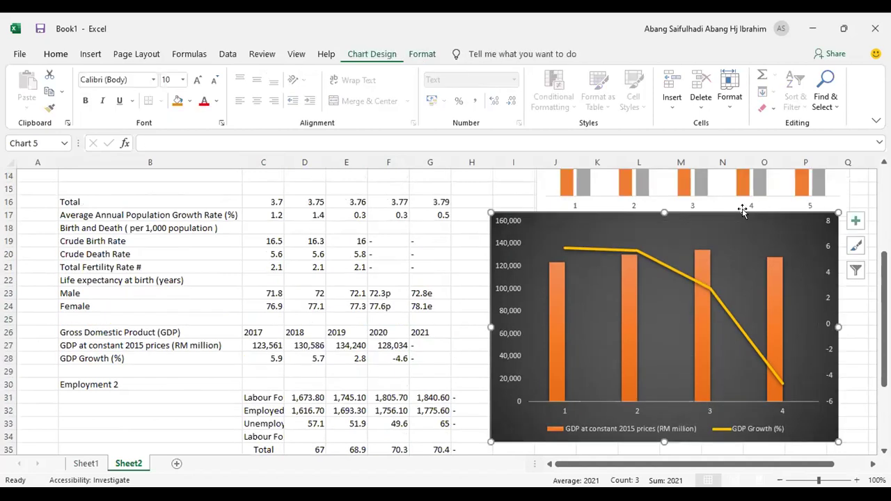
{"action": "key", "text": "ctrl+c"}
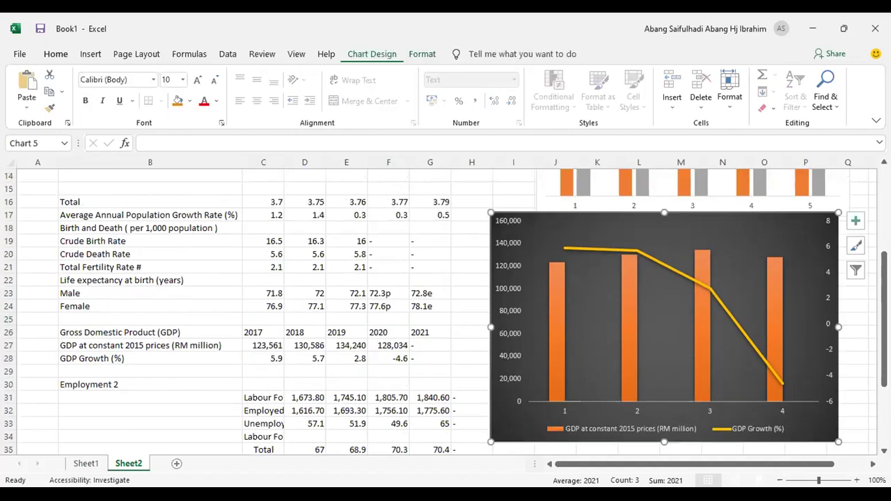